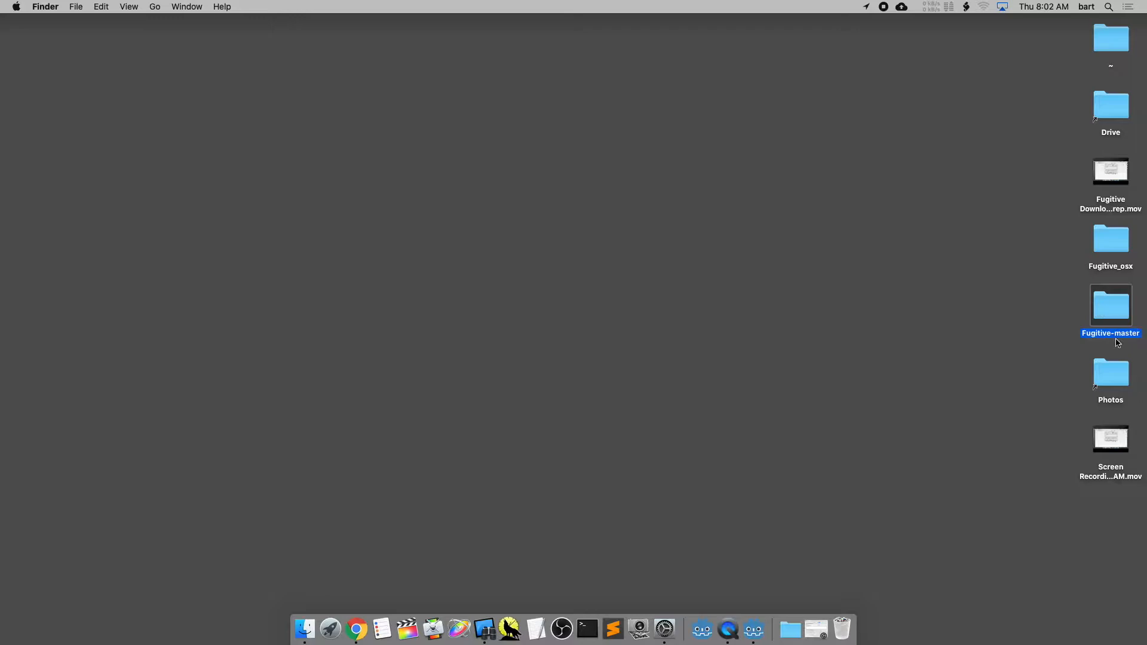
Switch to the Fugitive GitHub page in Chrome and review the README's "How to make a map" instructions.
click(753, 630)
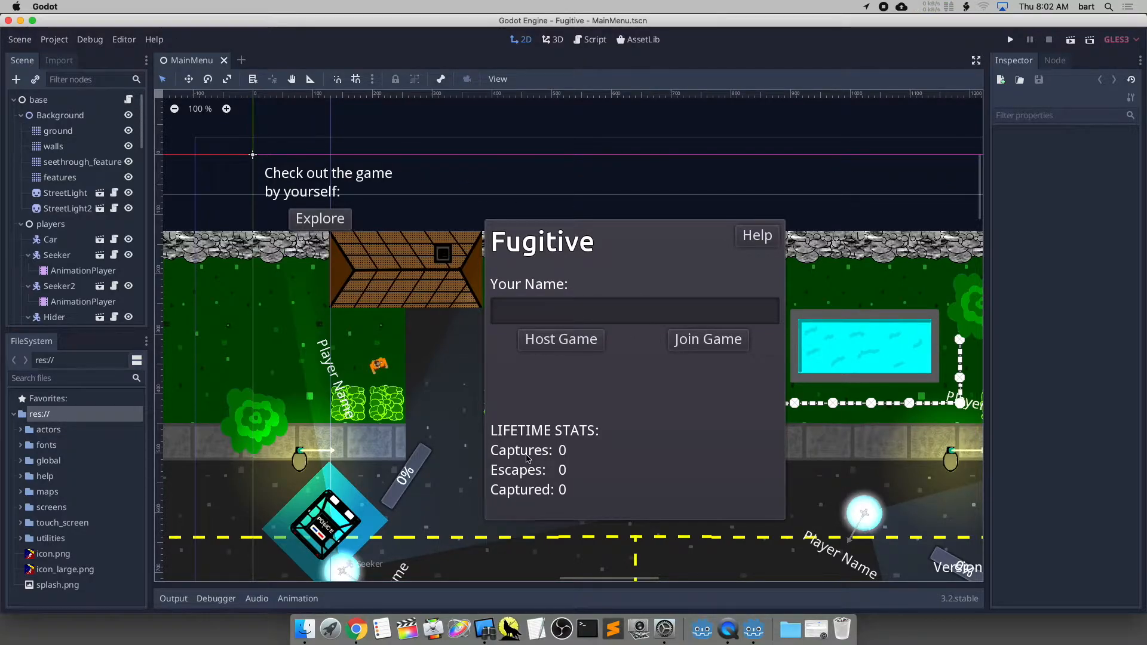
click(358, 634)
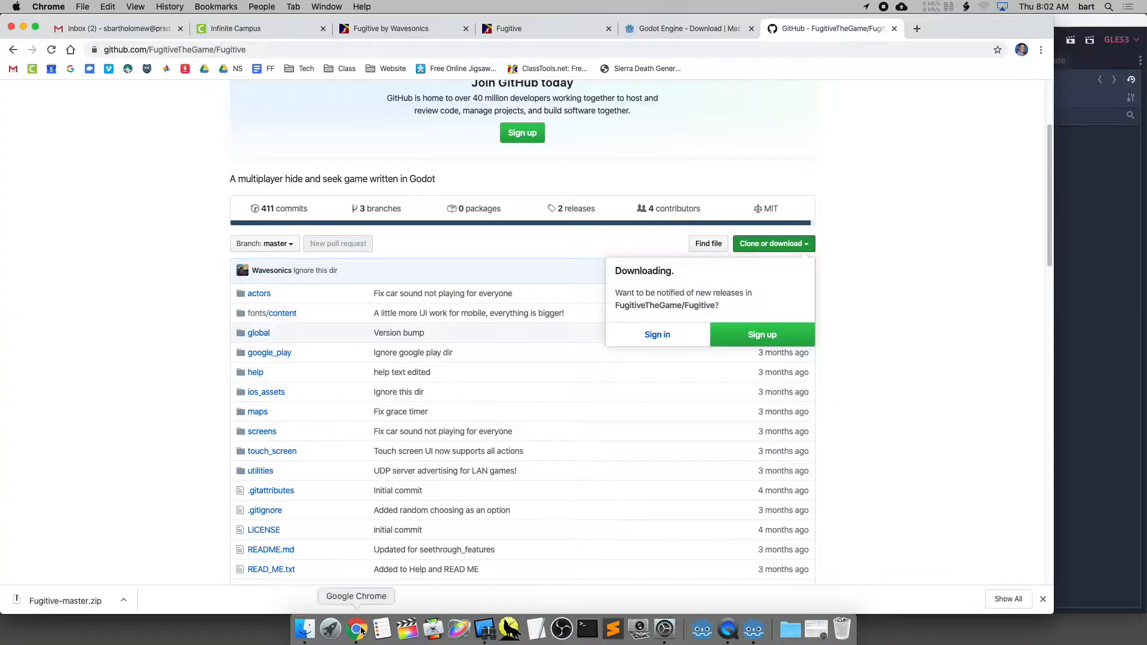
click(847, 191)
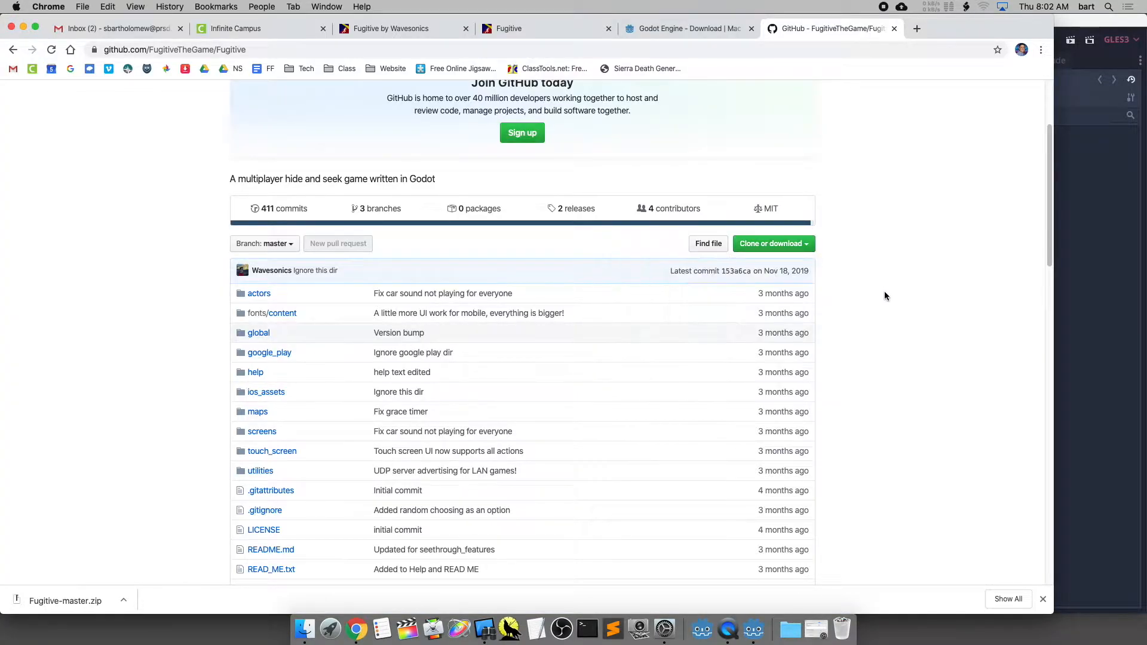
scroll(827, 322, down, 3)
scroll(844, 353, down, 12)
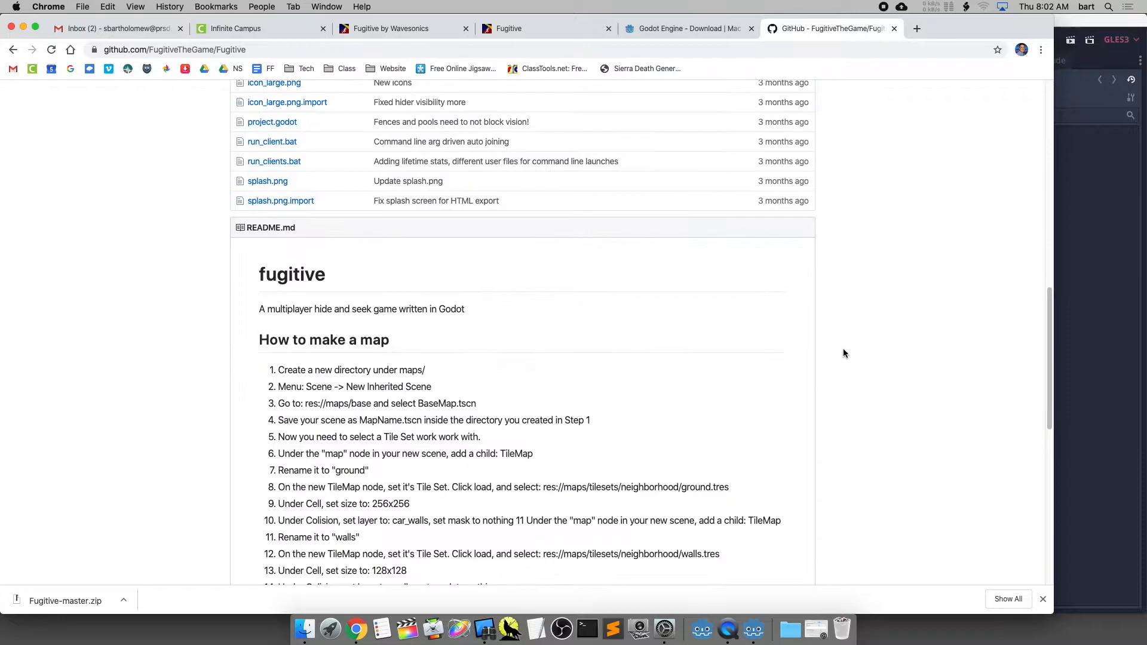
scroll(844, 353, up, 2)
scroll(845, 349, down, 2)
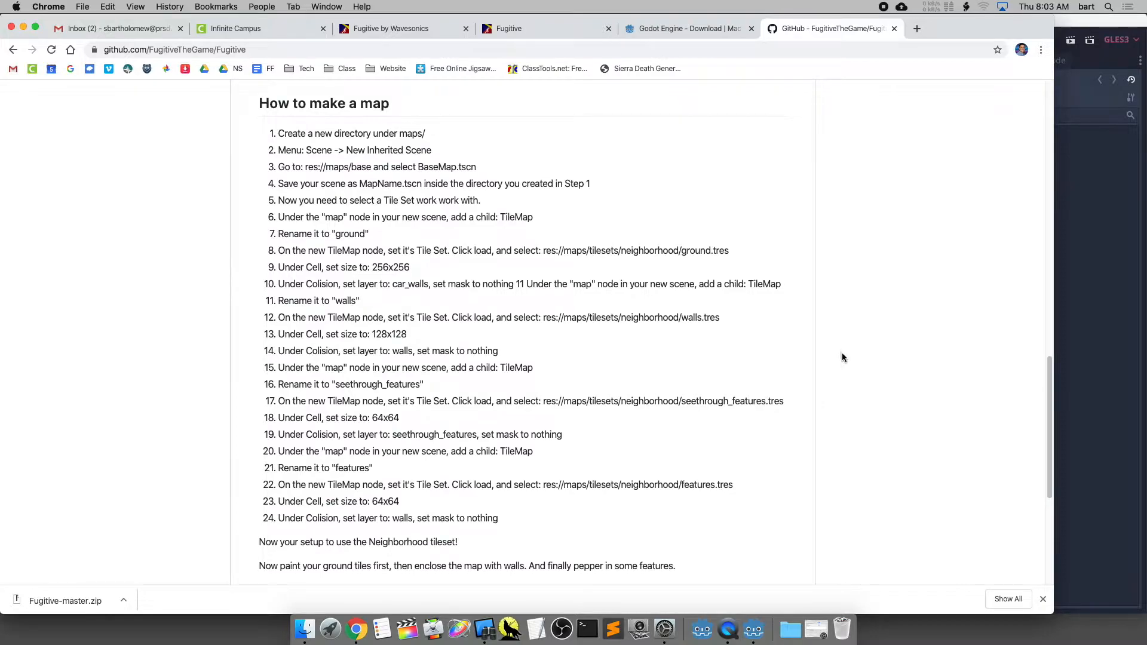
click(1043, 600)
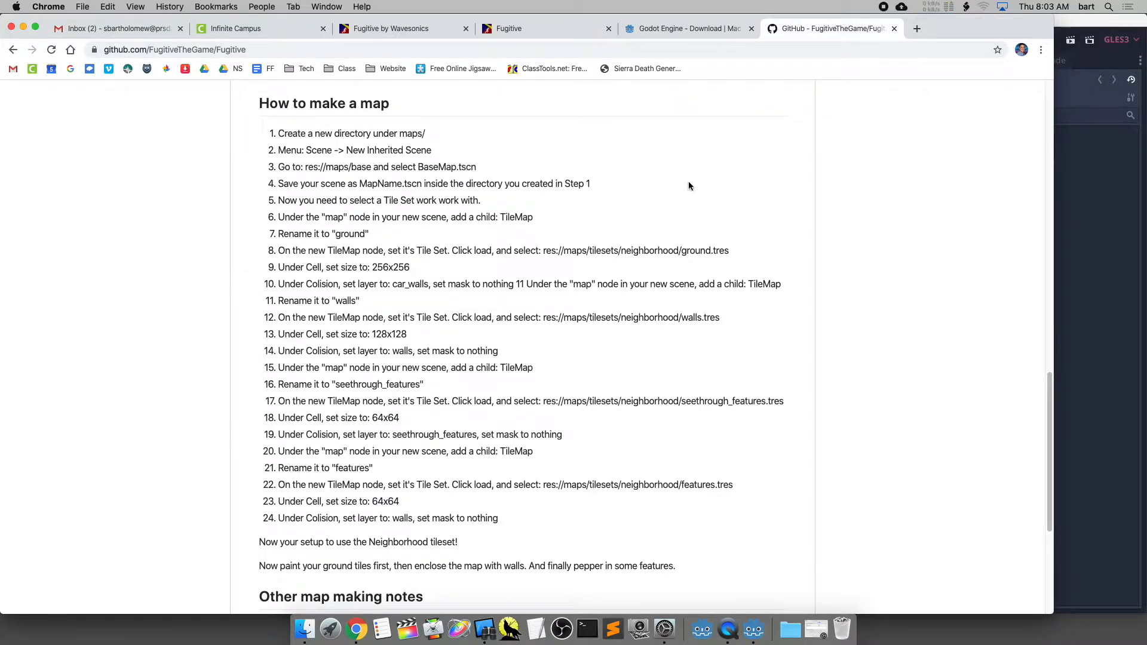
Return to Godot and expand the maps folder of the Fugitive project's file system.
click(1085, 24)
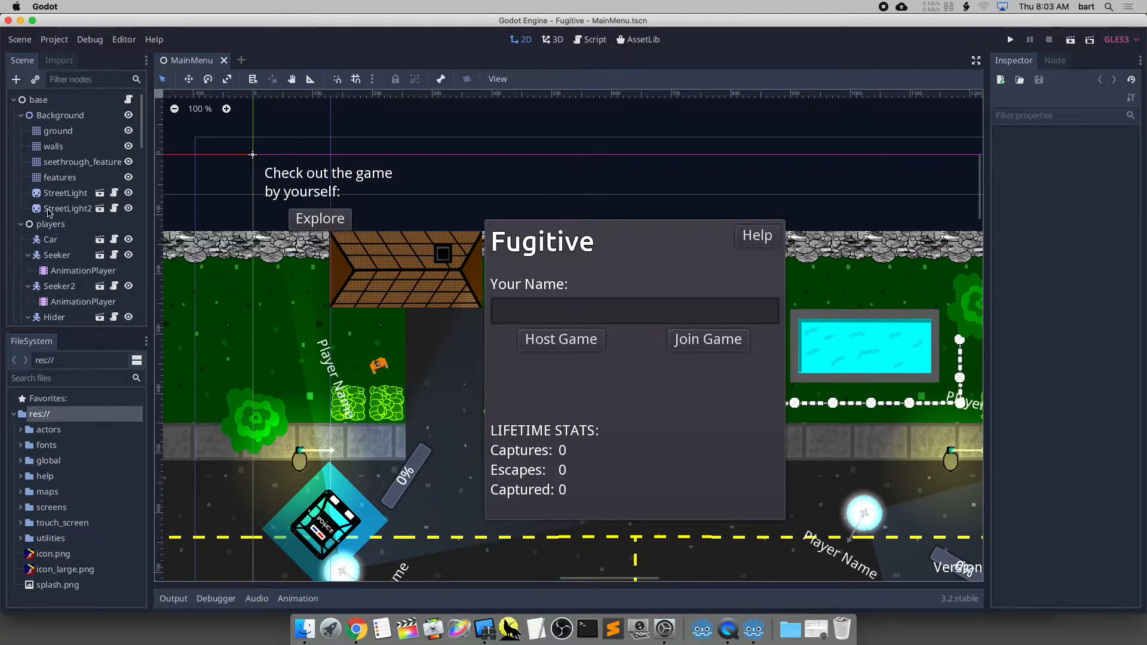
scroll(52, 211, down, 1)
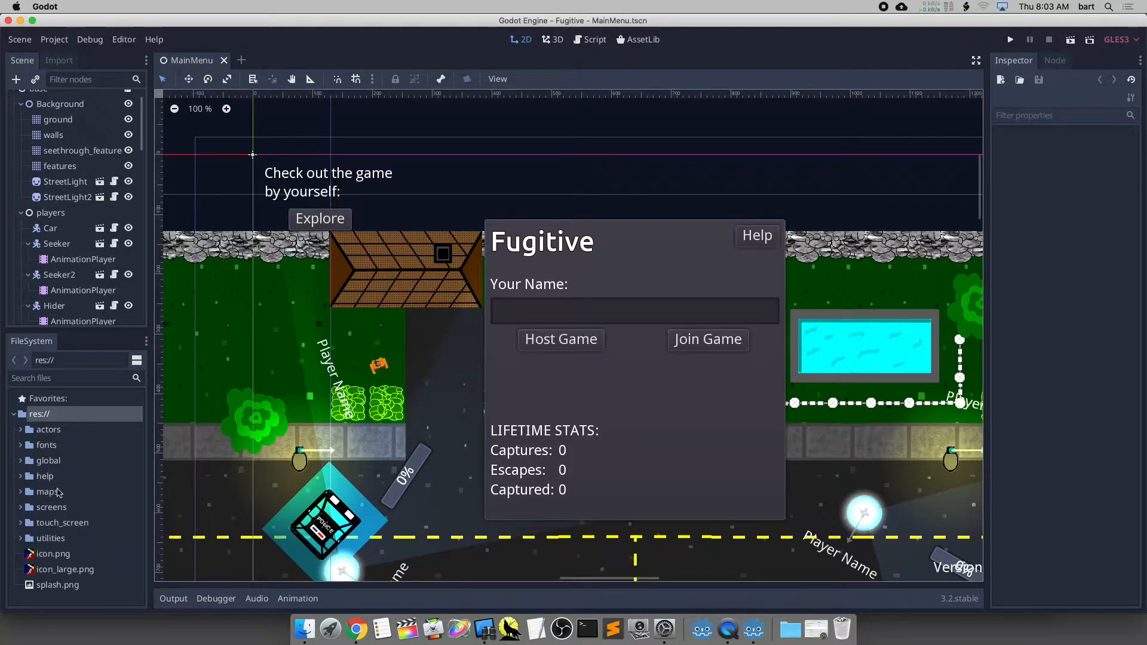
click(53, 493)
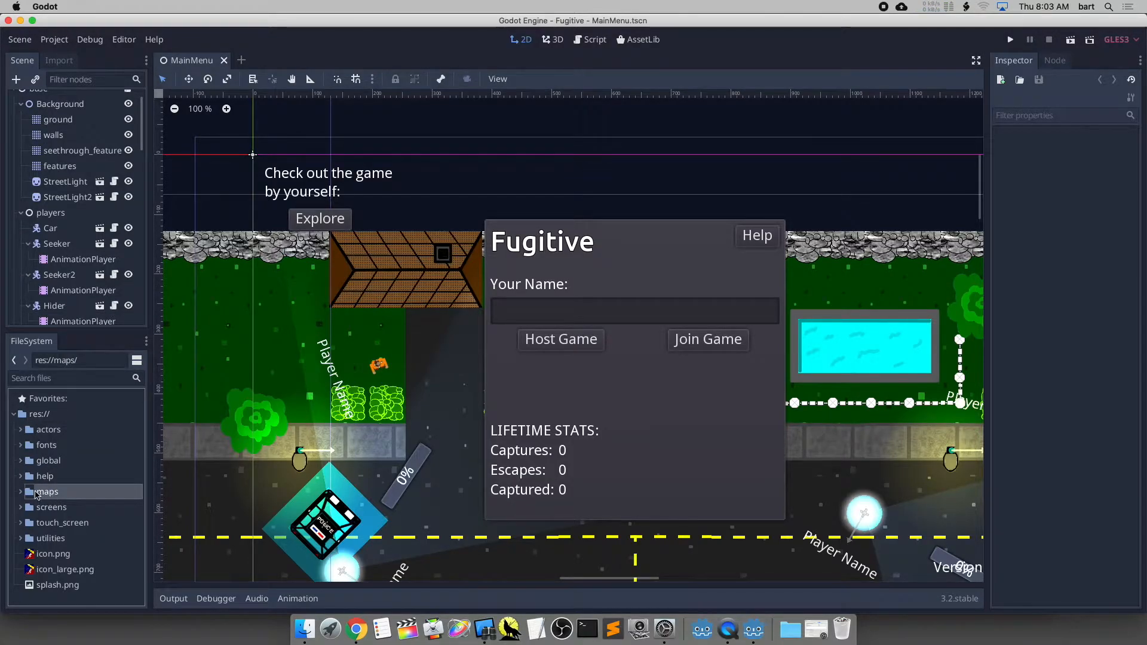
click(22, 491)
click(21, 492)
click(22, 492)
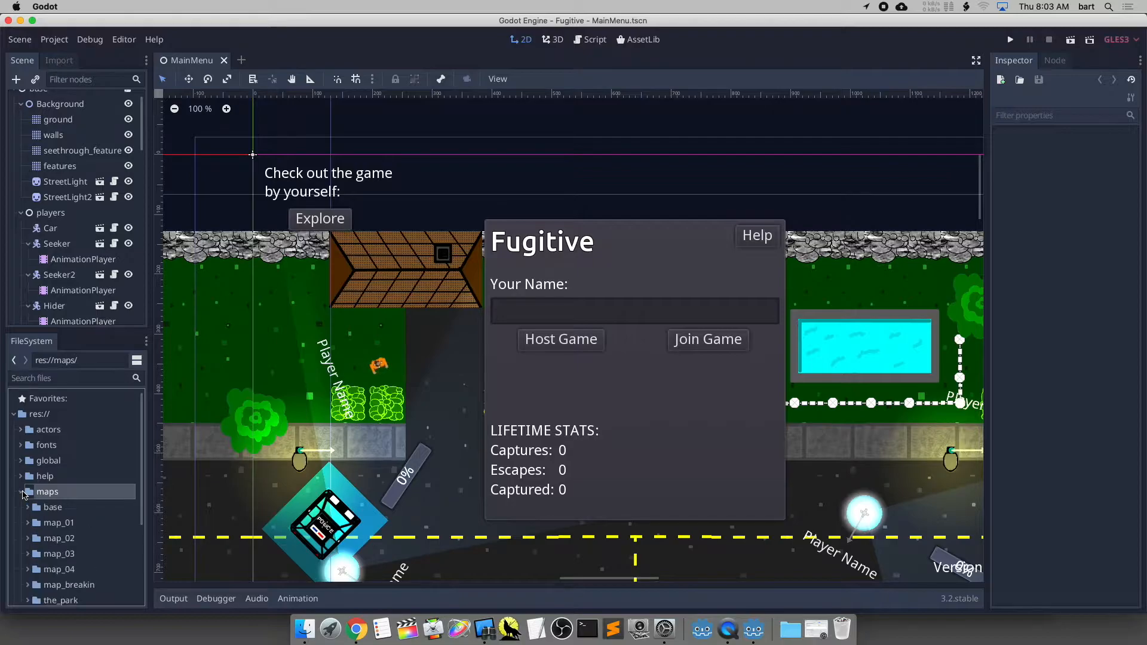
Create a folder named "Barthly" inside the maps folder and select it.
right_click(38, 492)
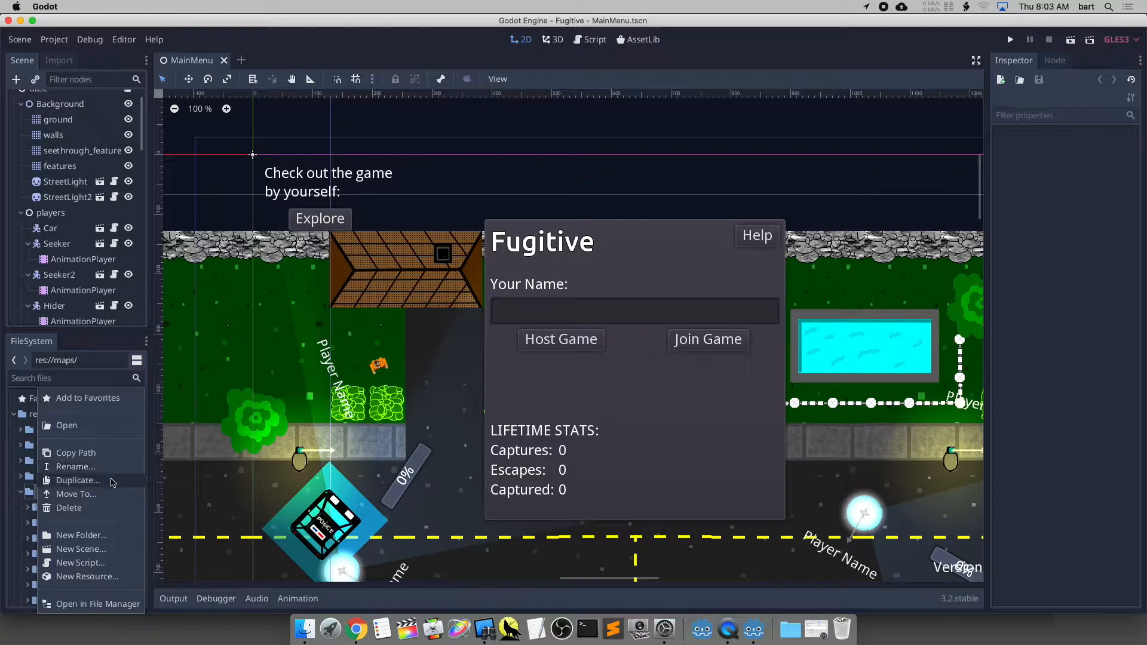
click(108, 538)
click(591, 319)
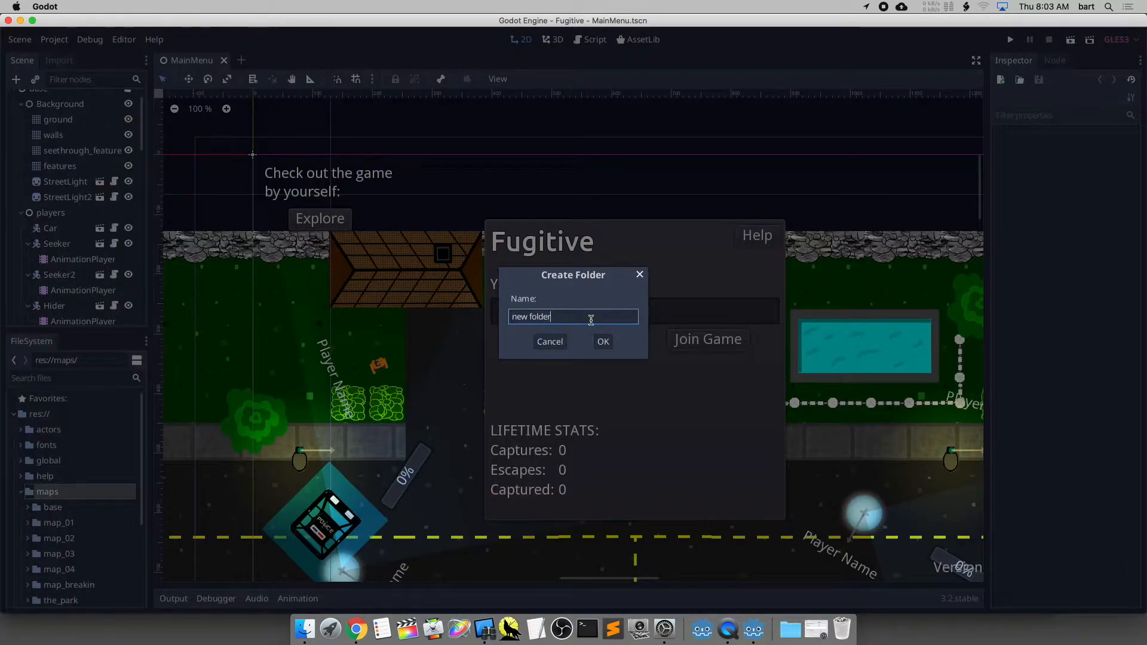
double_click(590, 319)
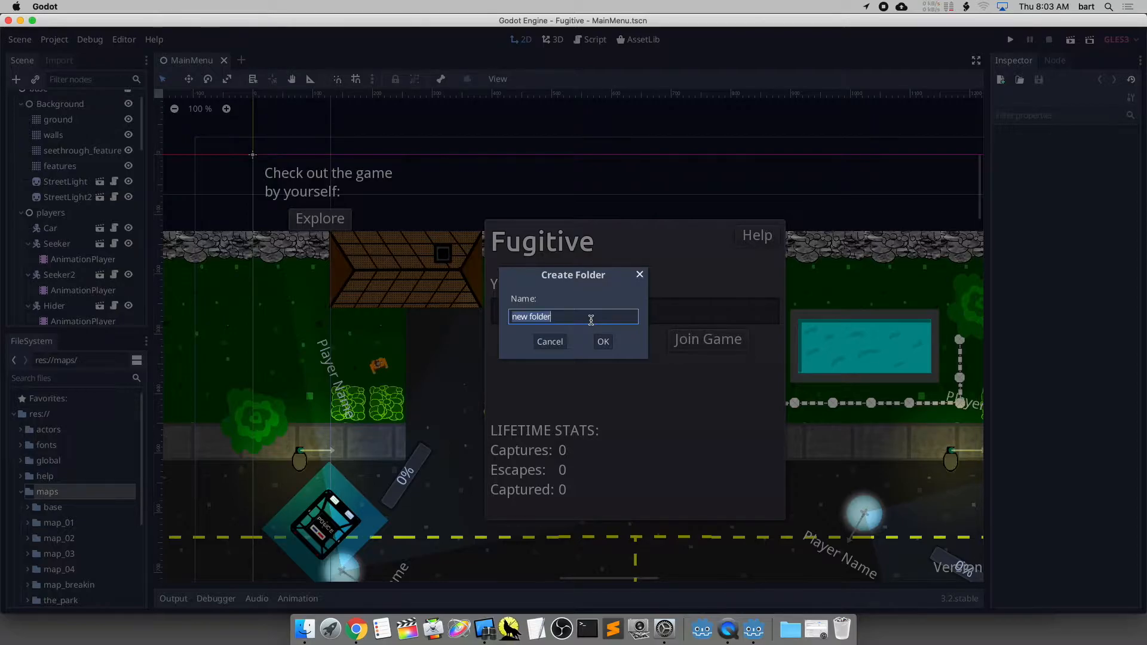
text(Barthly)
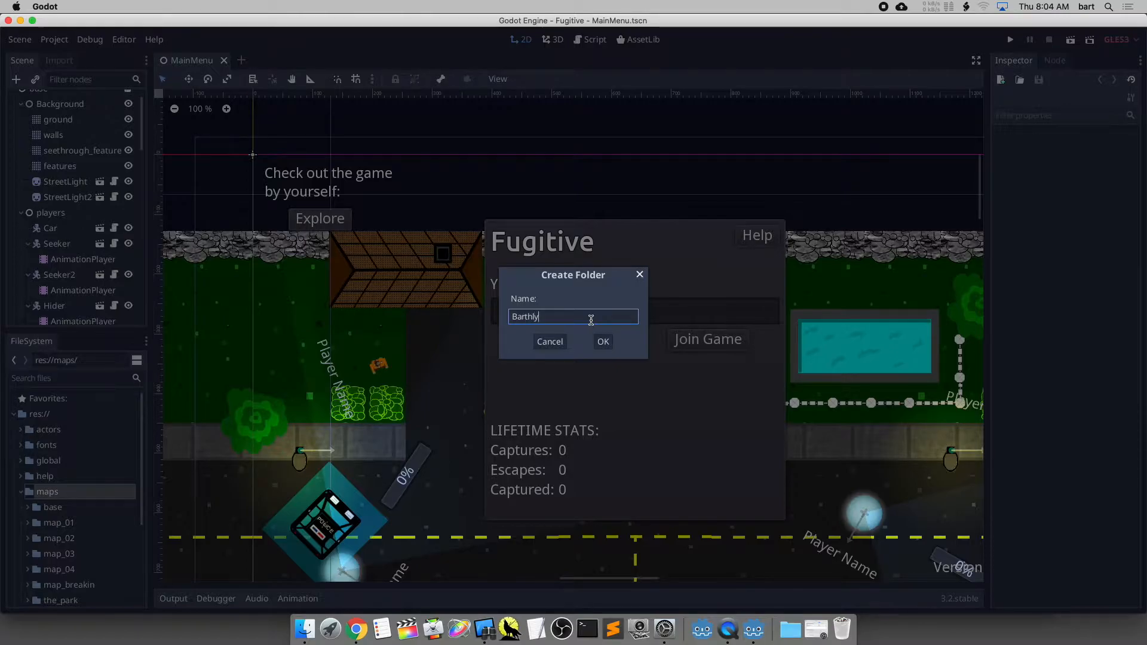
click(603, 343)
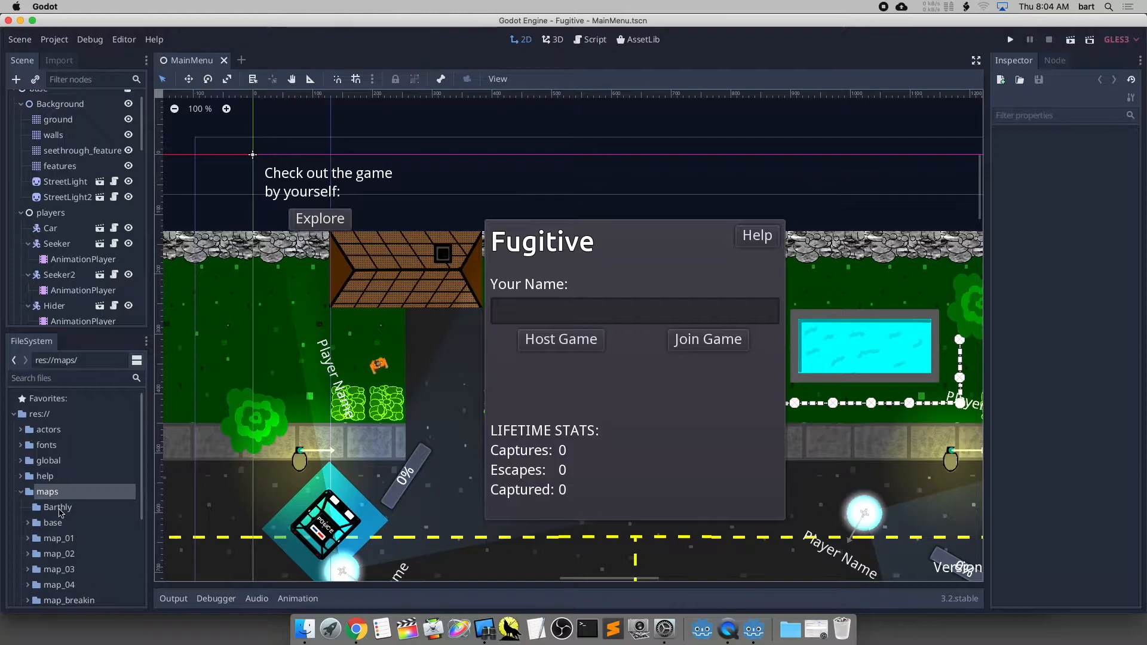
click(59, 509)
Check the next map-making instruction on the GitHub page in Chrome, and return to the Barthly folder in Godot.
click(359, 628)
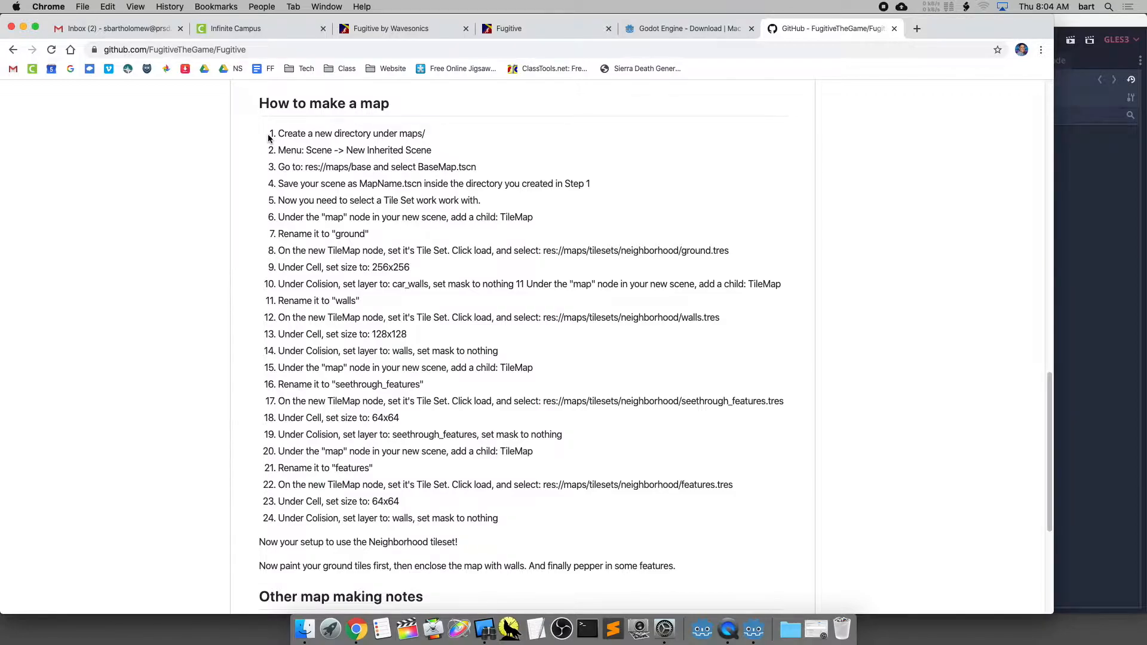
click(1094, 209)
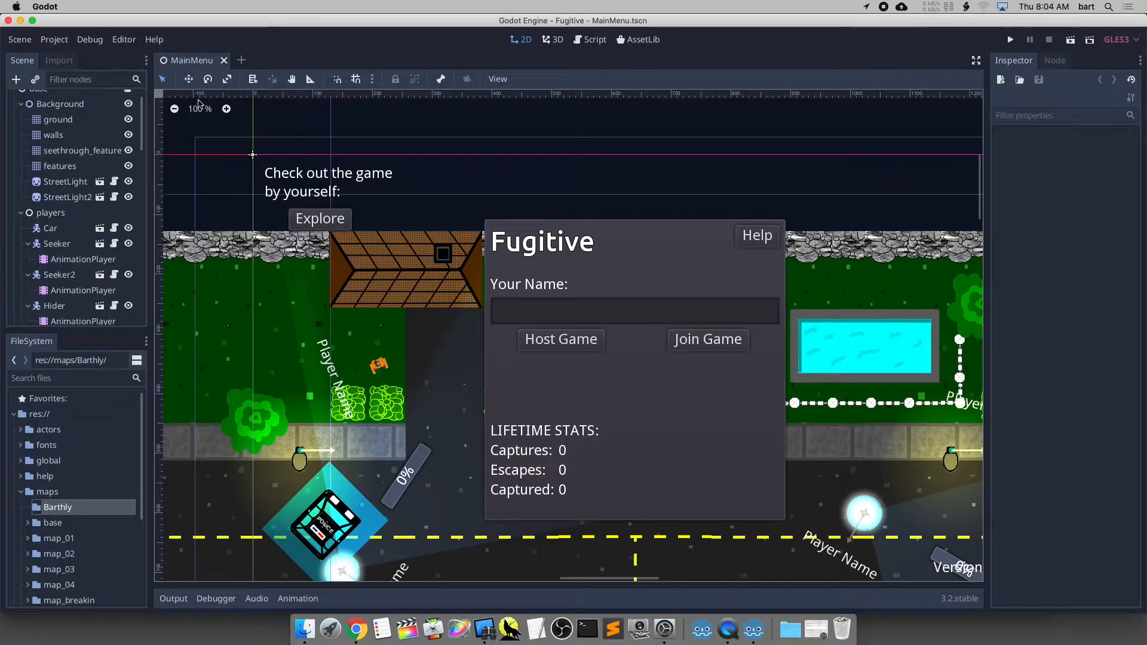
click(69, 521)
click(68, 511)
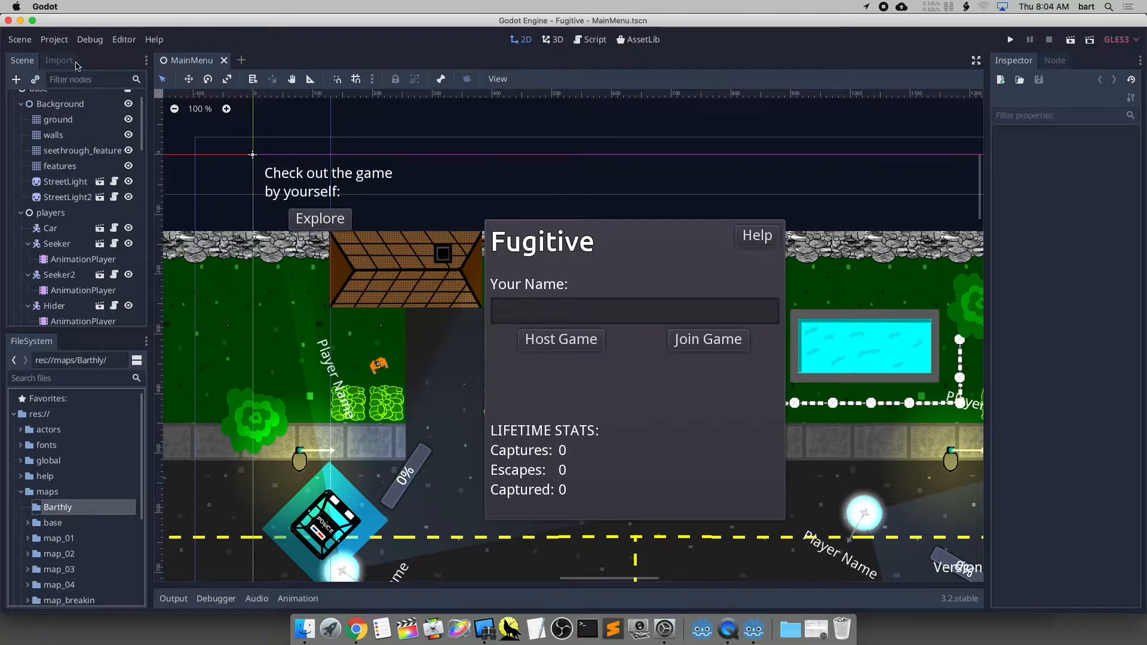
click(21, 40)
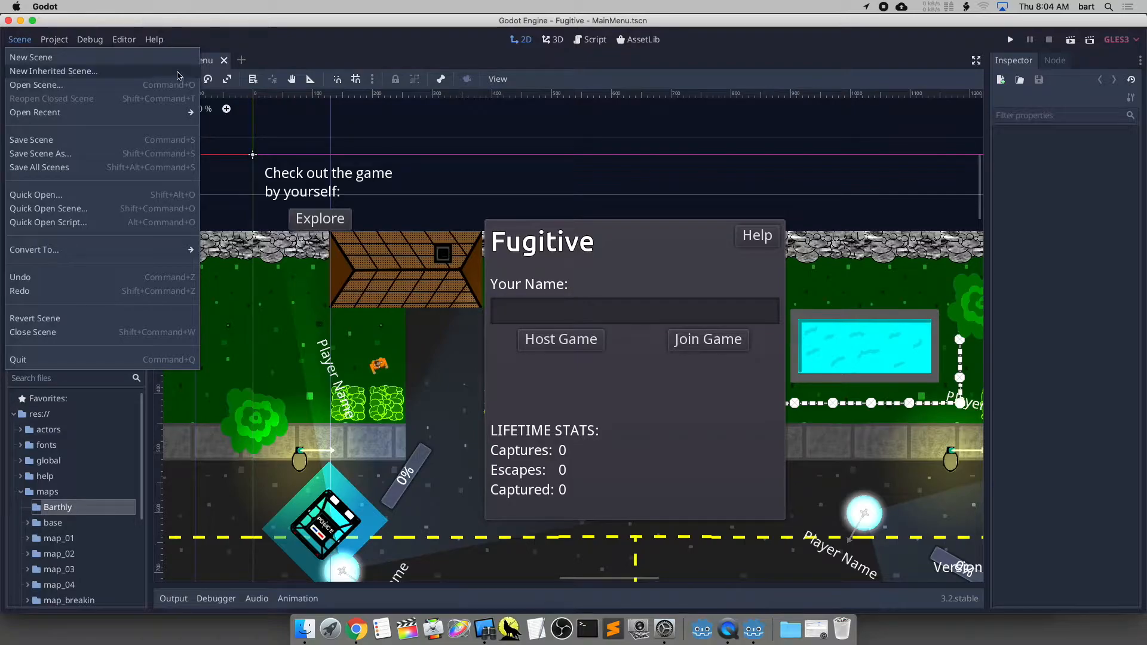
click(376, 60)
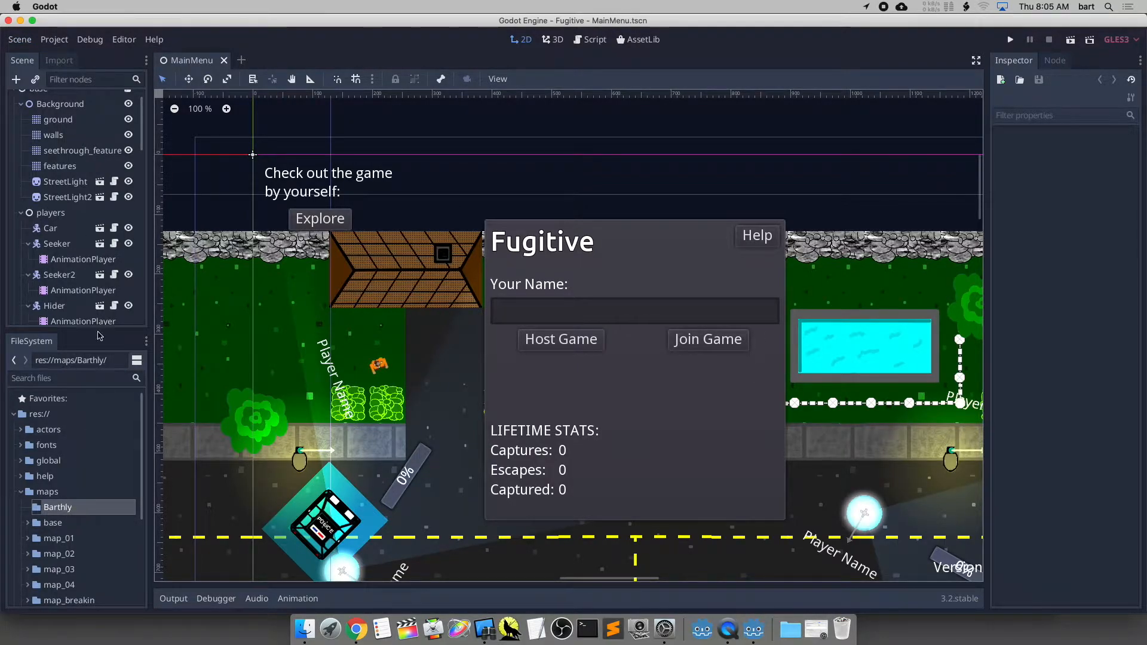
scroll(84, 150, up, 1)
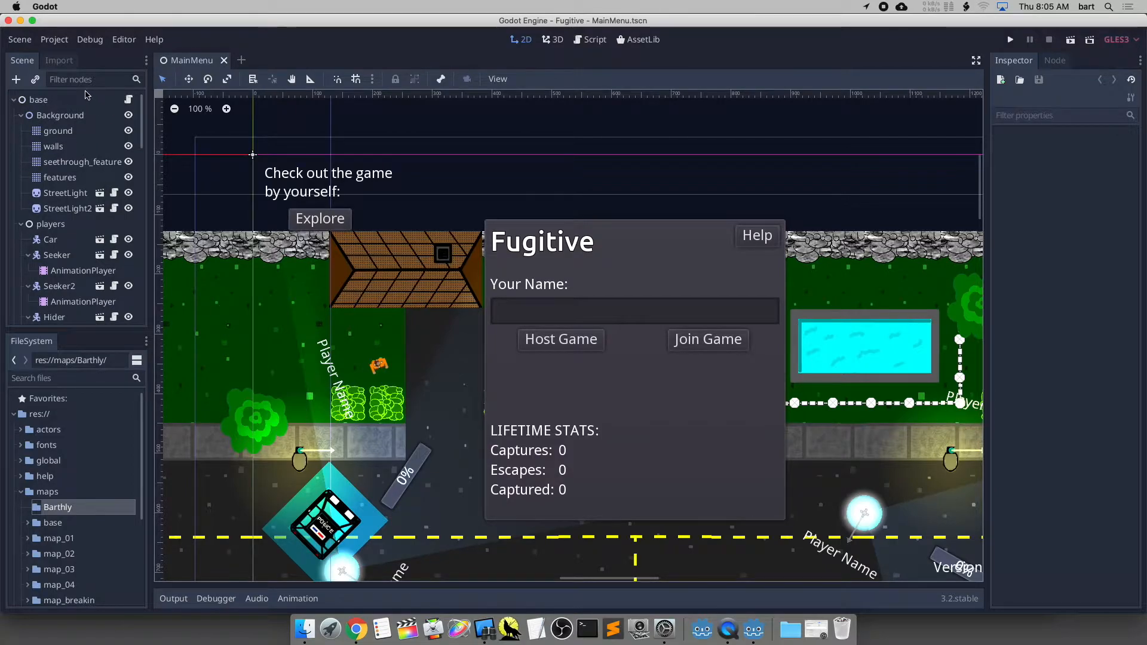
click(54, 40)
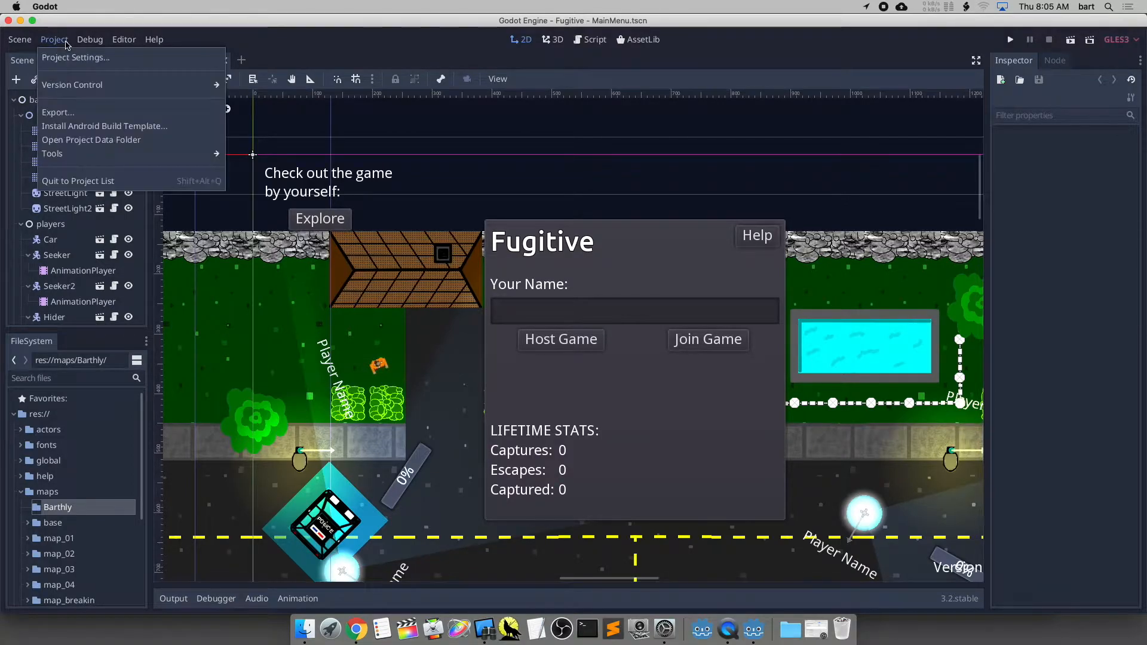
mouse_move(28, 41)
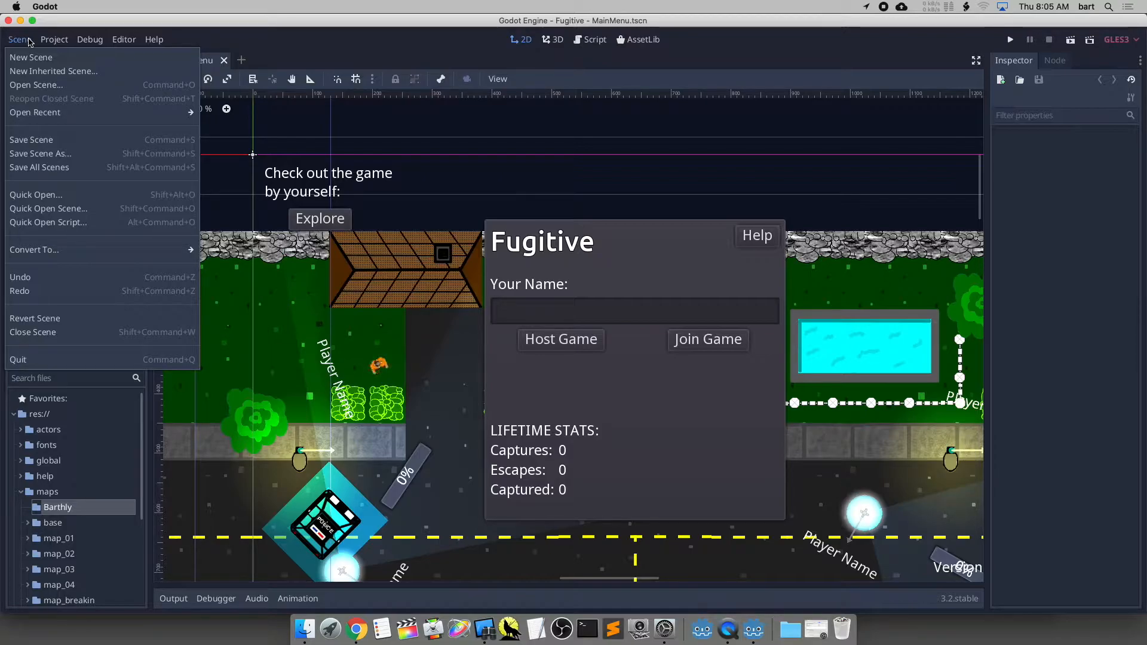
click(28, 58)
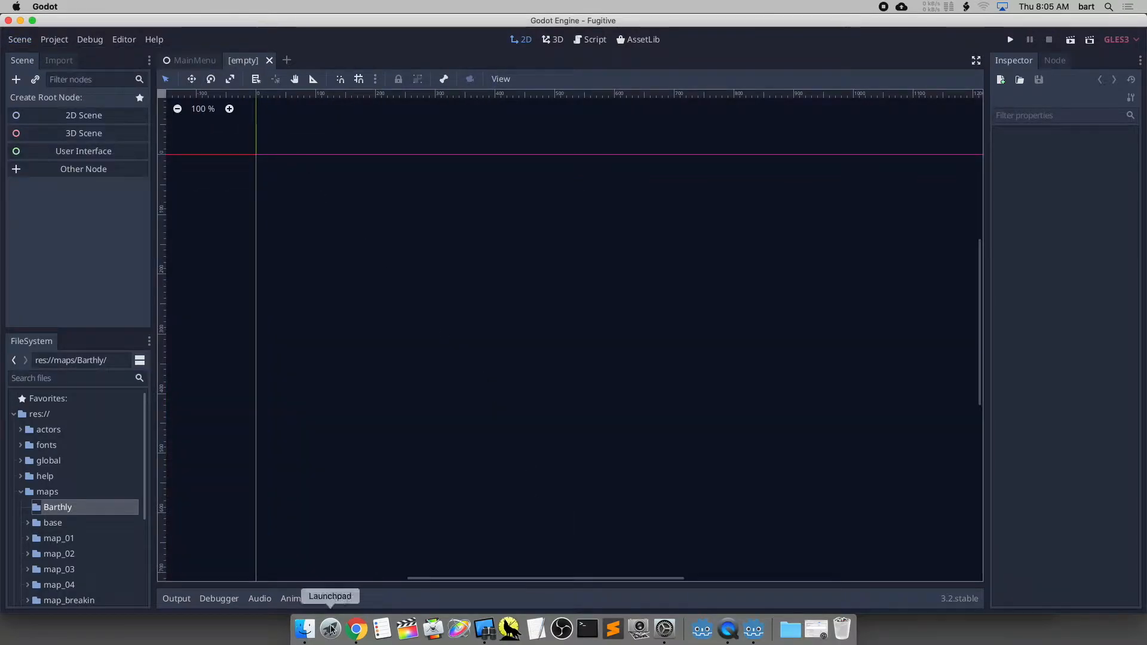
click(356, 629)
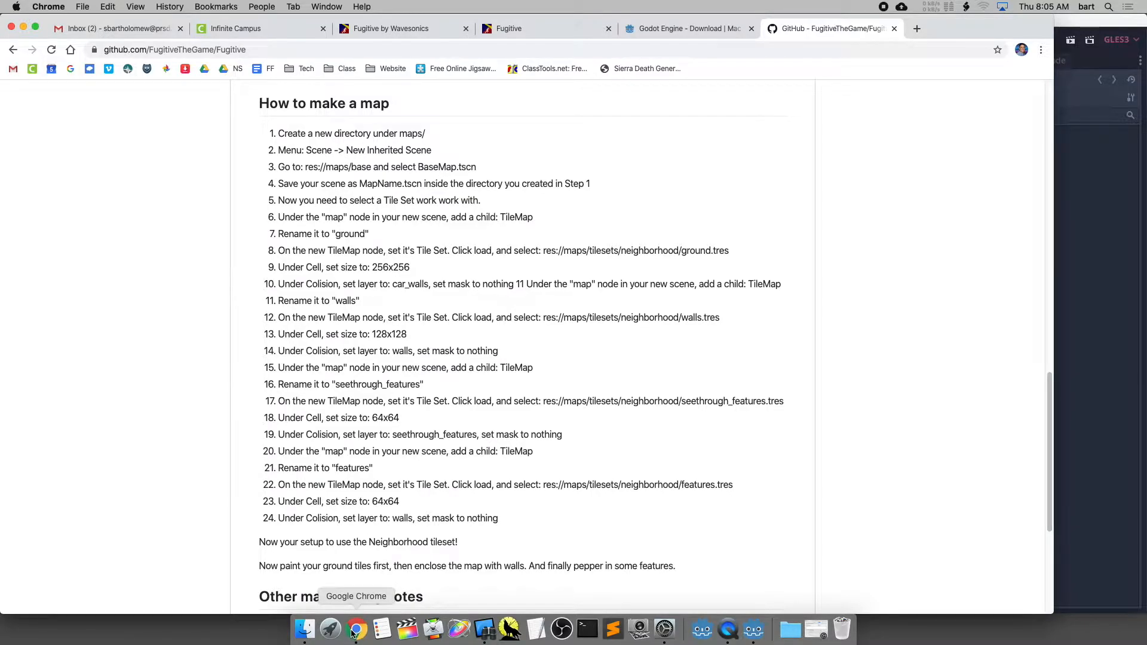
click(753, 628)
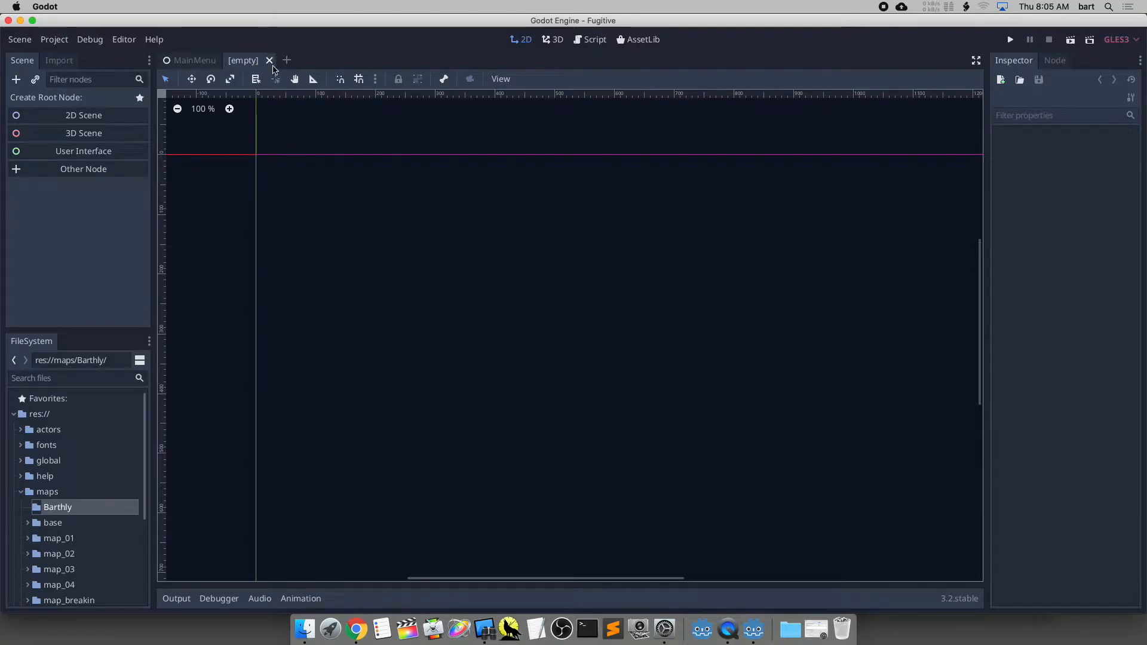
click(269, 60)
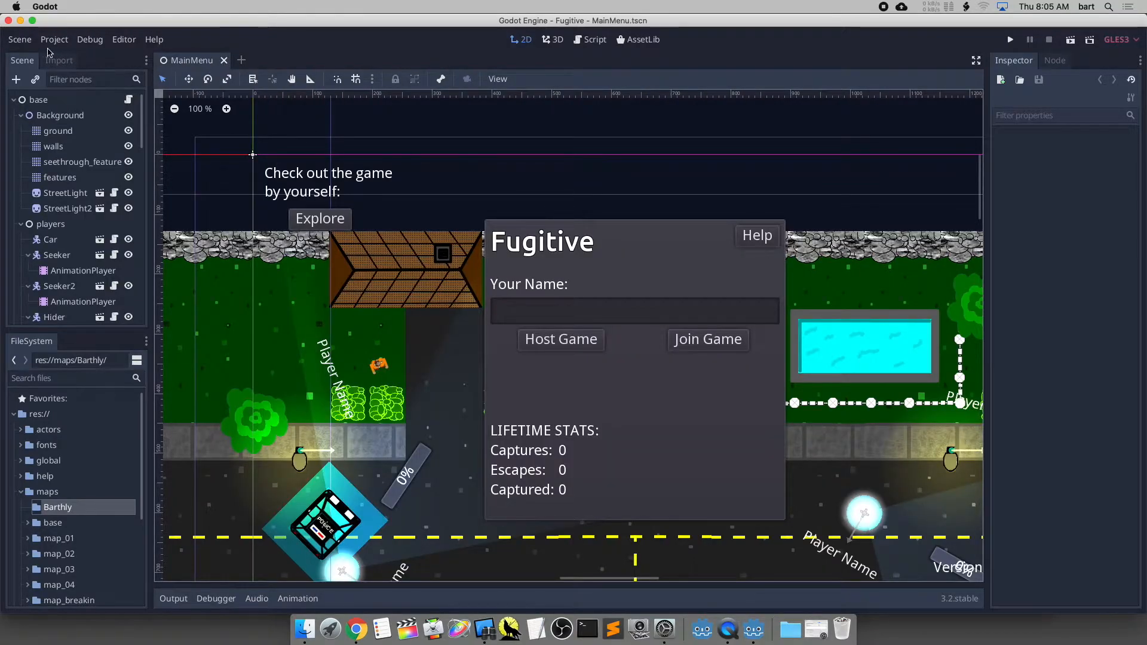
Start a new inherited scene and begin editing the folder path for its base scene.
click(22, 39)
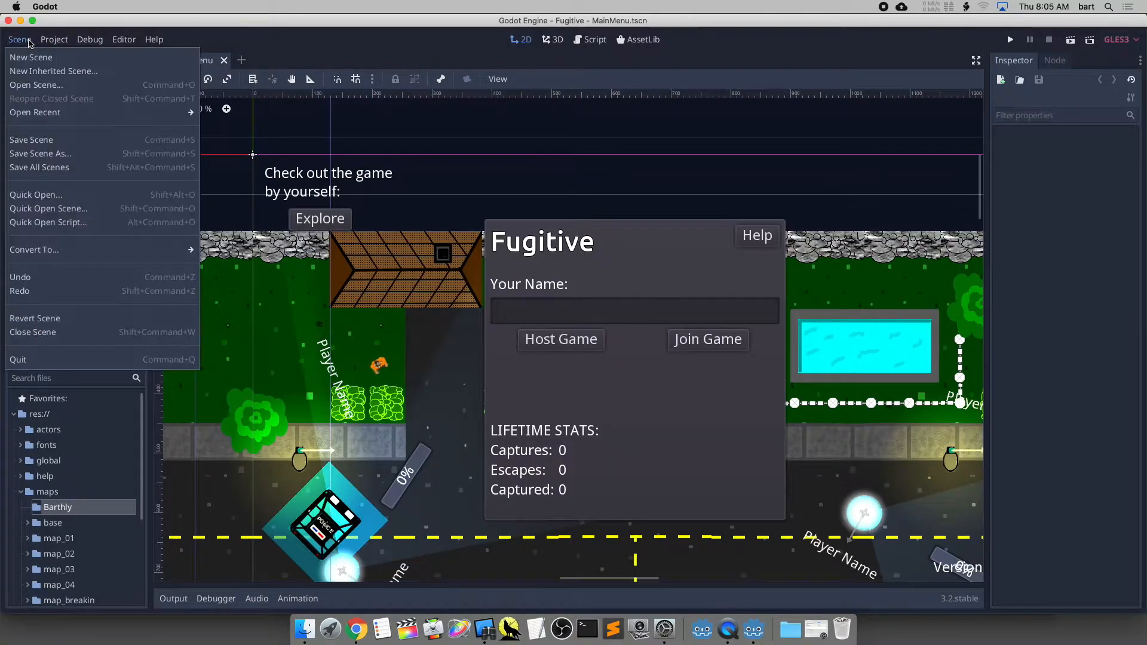
click(44, 71)
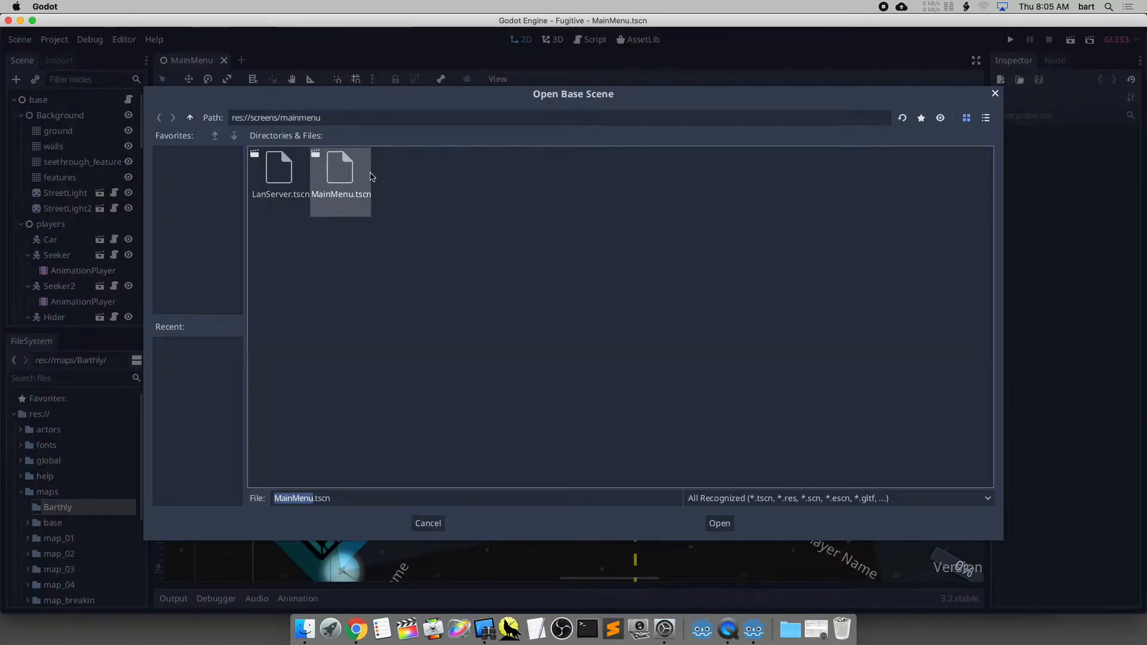
click(338, 117)
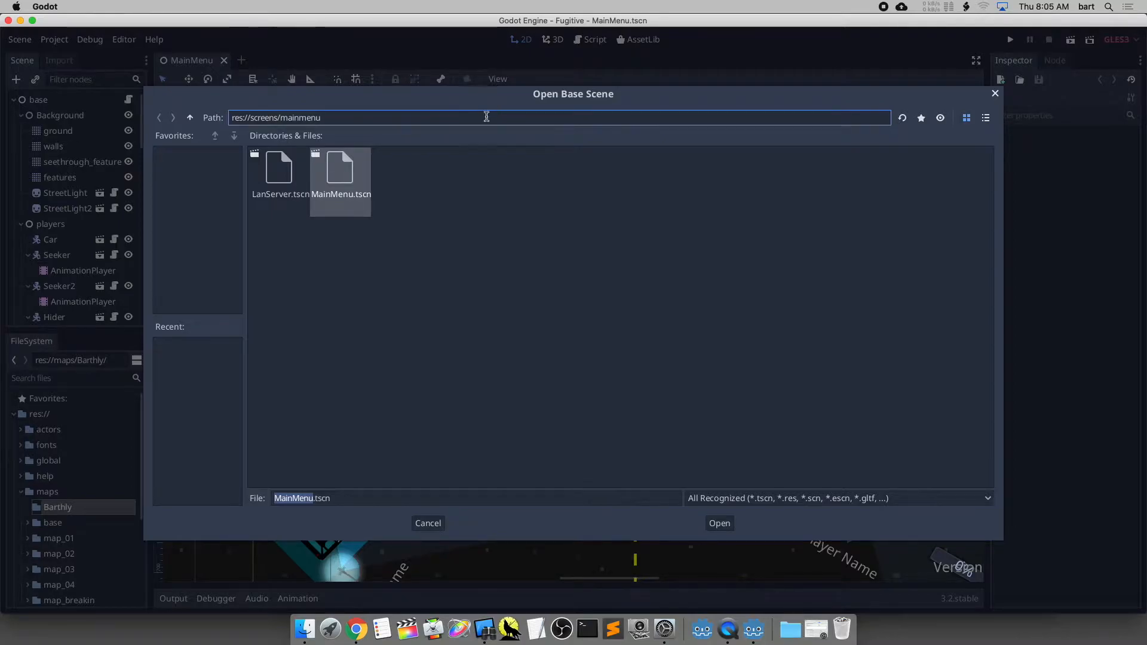
Check the GitHub page in Chrome for the base scene's folder and file name, and return to Godot.
click(357, 631)
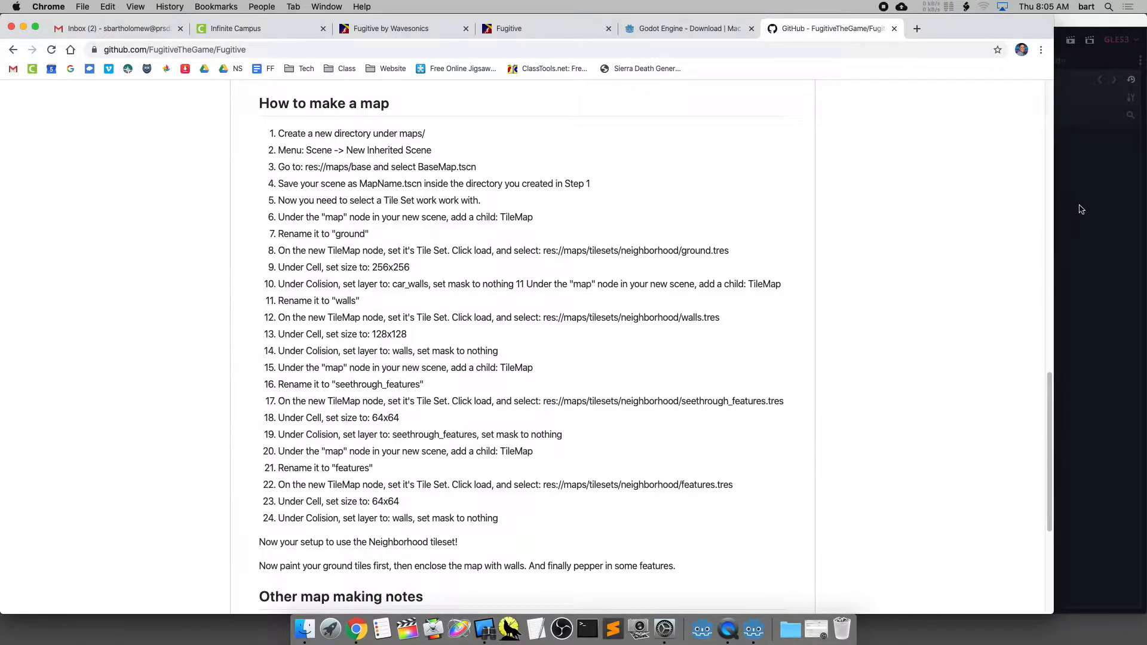
click(1108, 221)
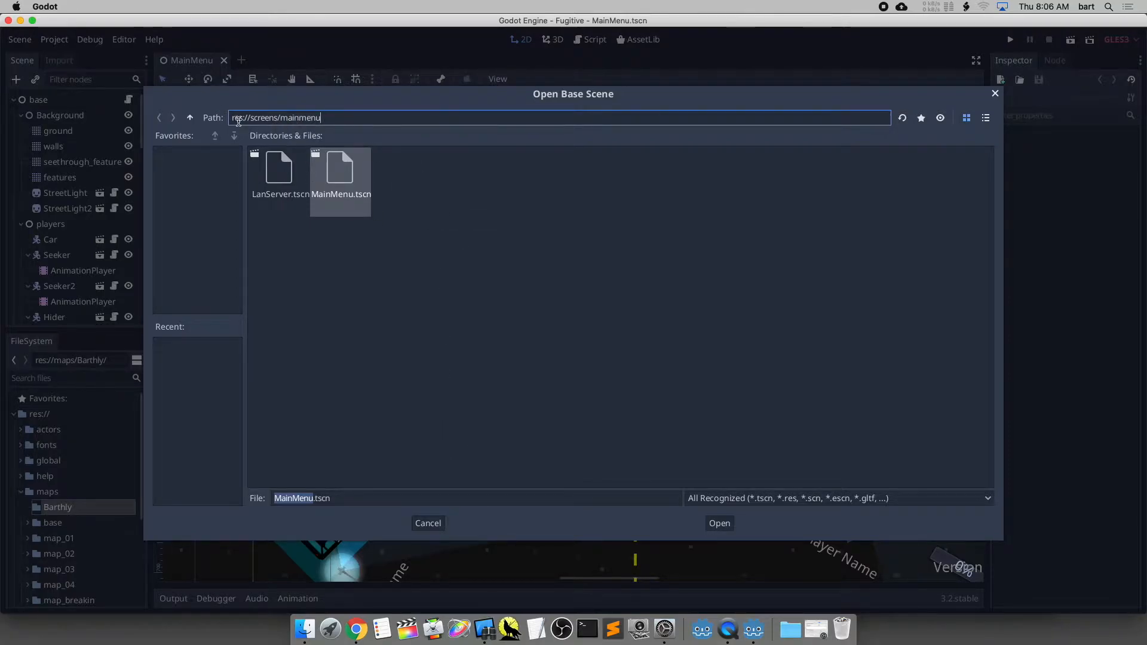
click(357, 629)
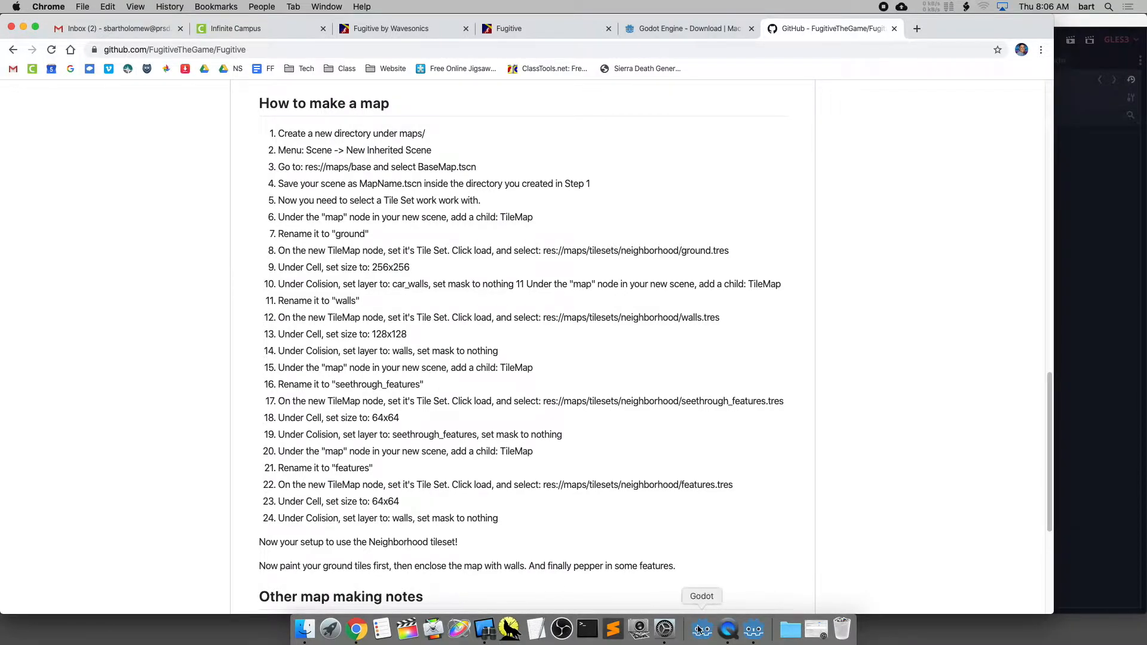
click(752, 631)
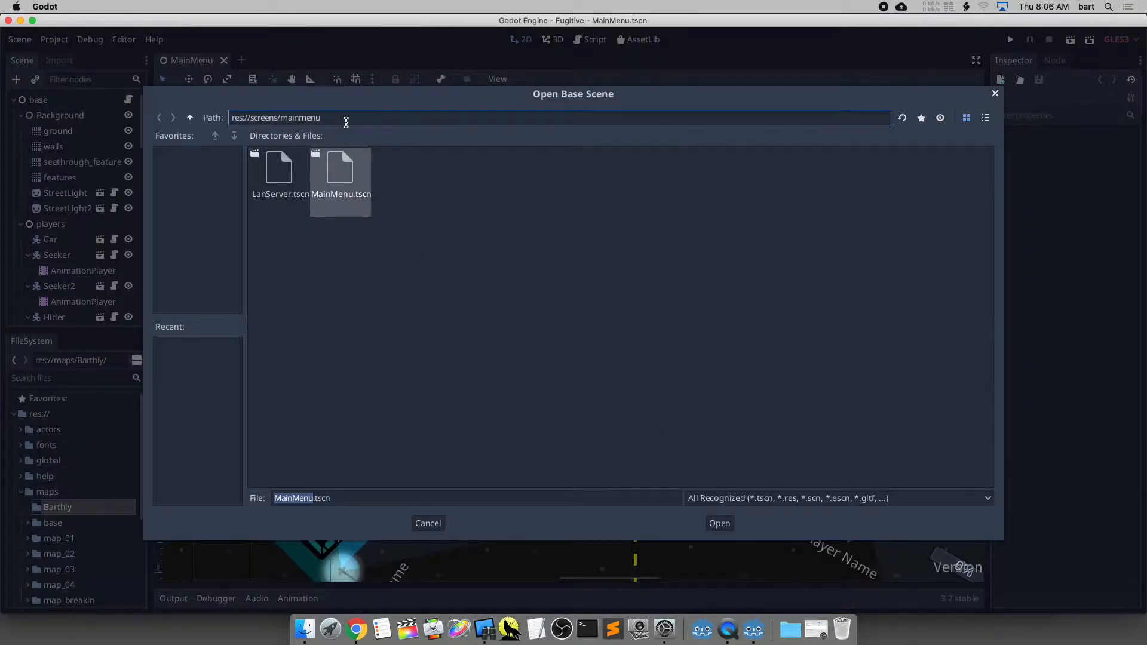
Set the base scene path to res://maps, enter the base folder and open BaseMap.tscn as the inherited scene.
drag(327, 121, 254, 123)
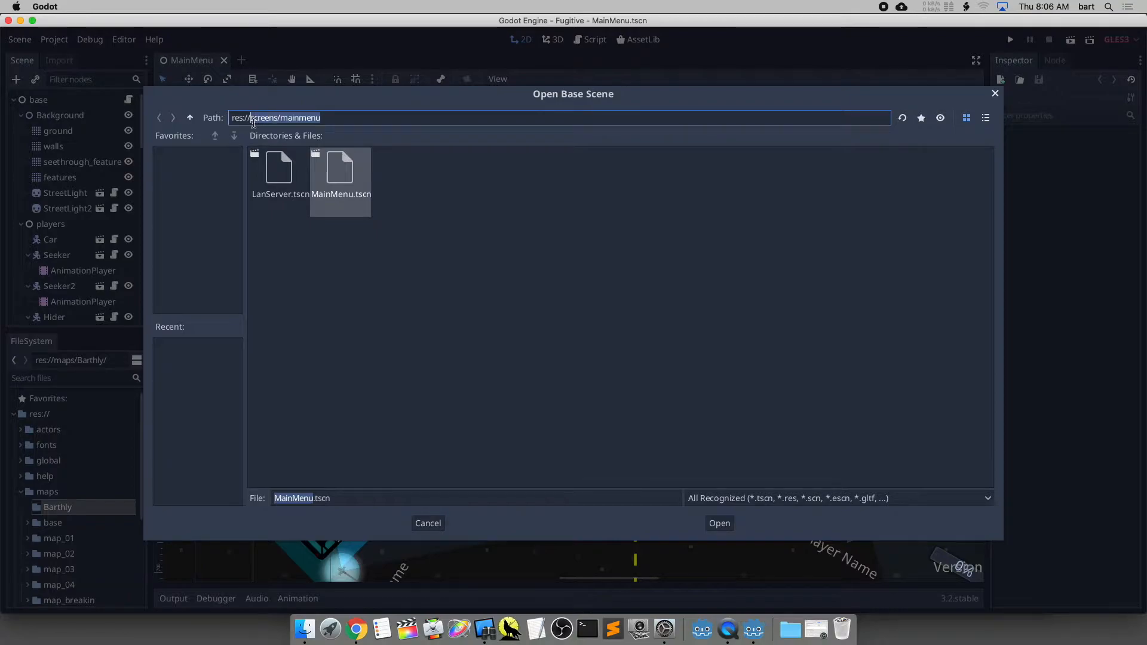
text(maps)
key(Return)
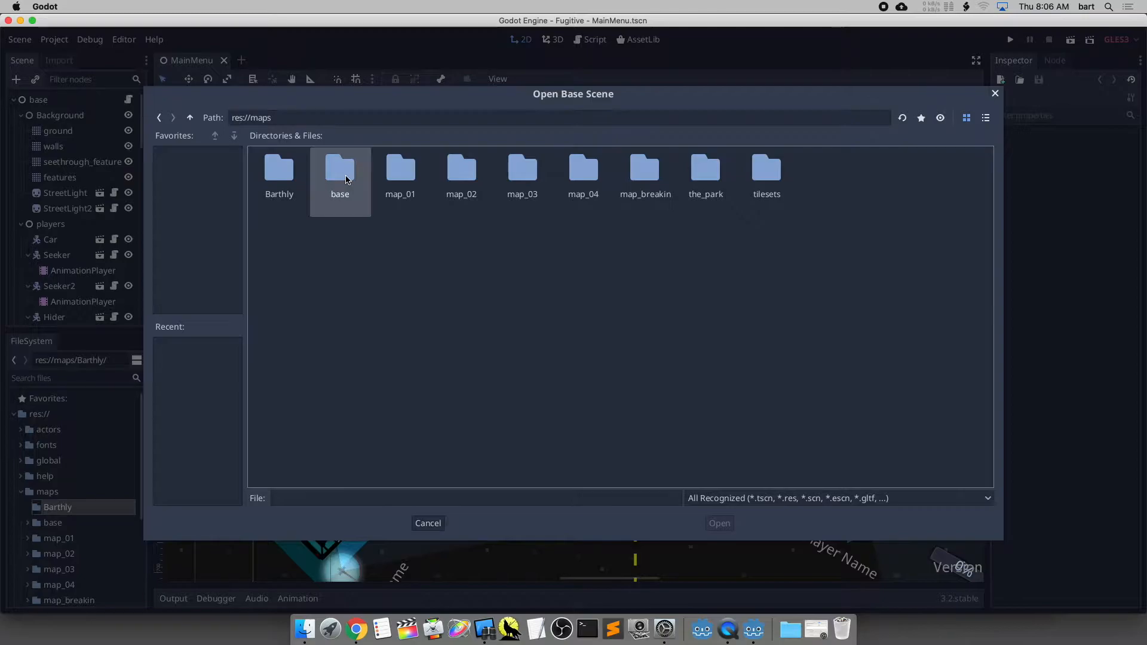
double_click(341, 170)
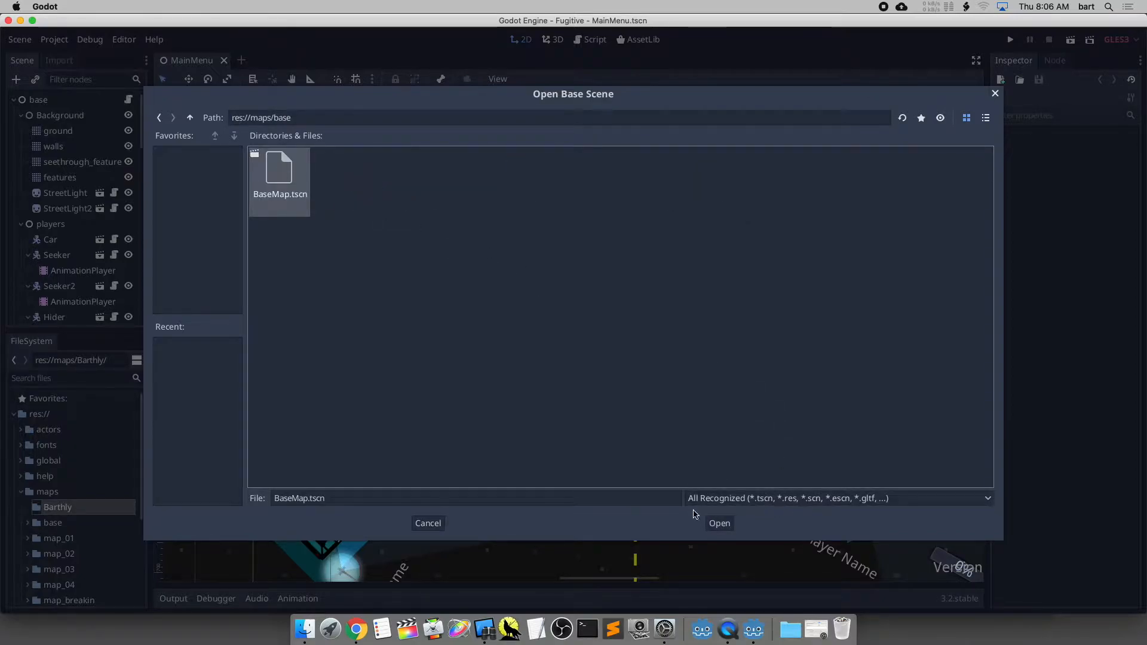
click(712, 523)
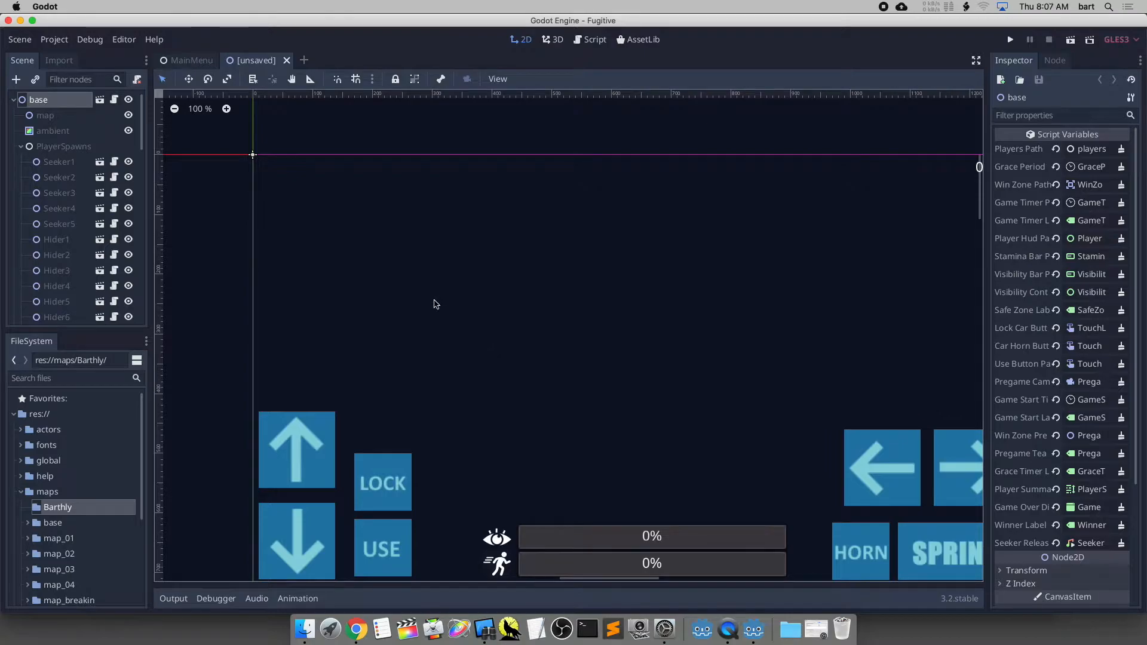
Examine the new inherited scene's canvas, including the on-screen controls and the red zone.
scroll(321, 206, down, 4)
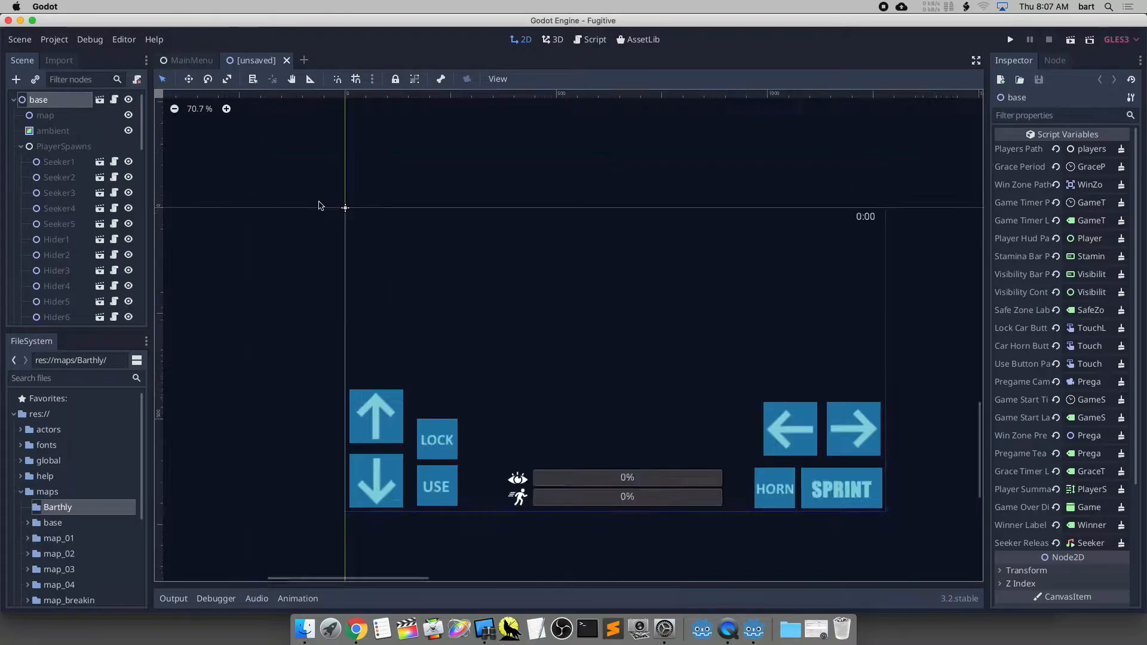
scroll(321, 205, down, 1)
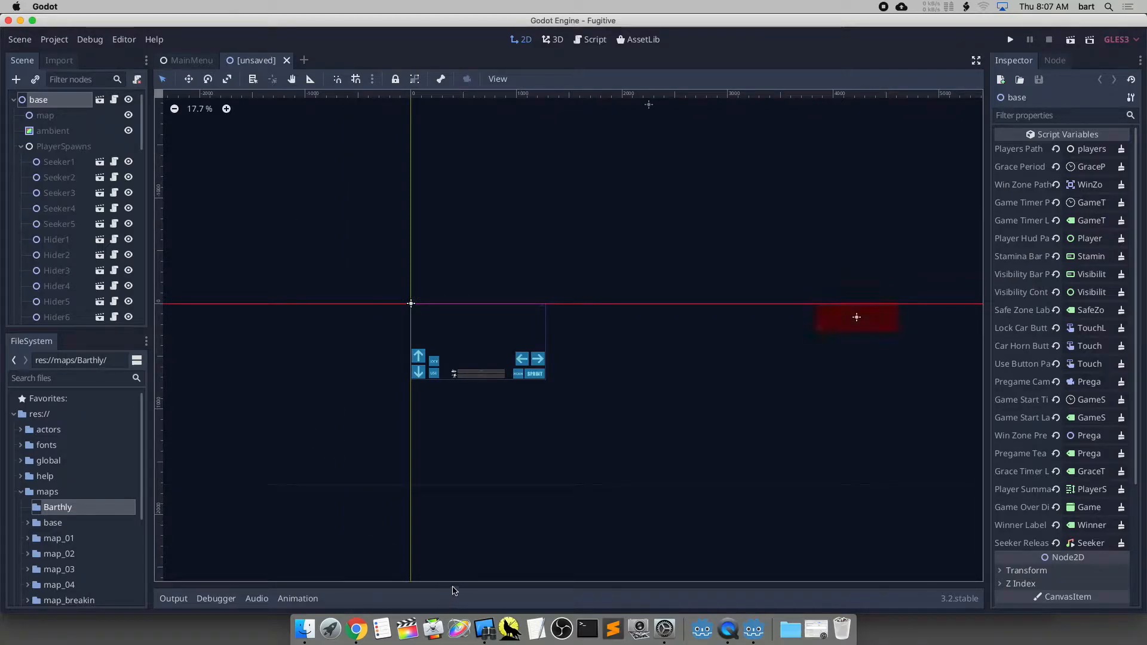
scroll(669, 522, down, 1)
drag(667, 478, 515, 357)
drag(303, 184, 235, 142)
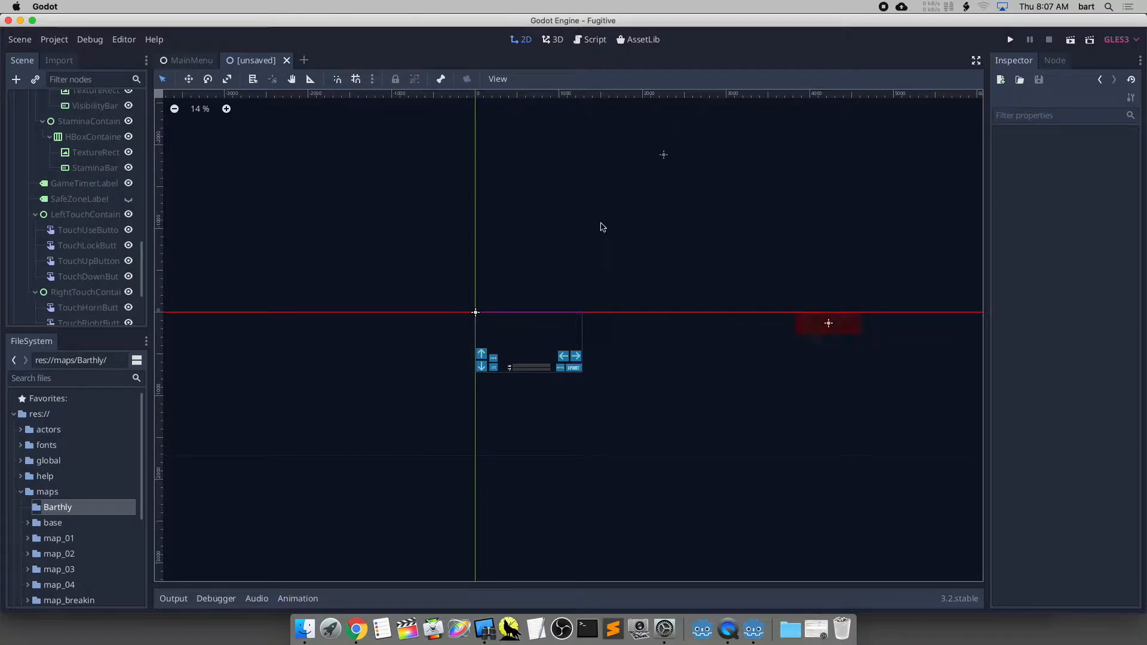
scroll(532, 349, up, 1)
scroll(534, 353, up, 10)
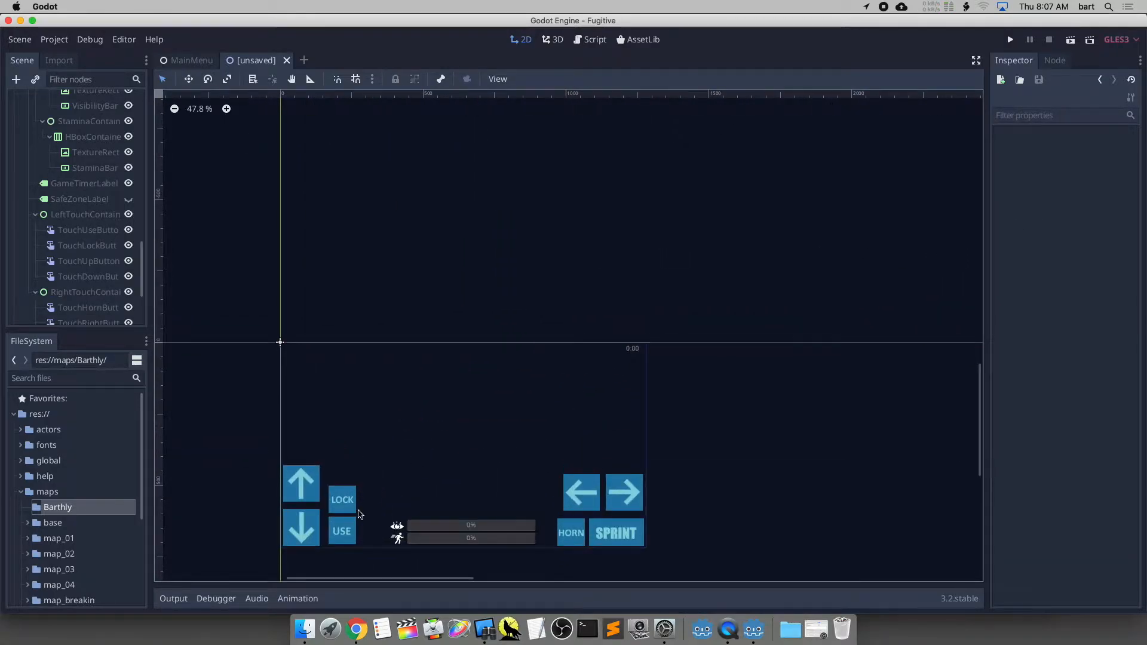
scroll(442, 437, down, 7)
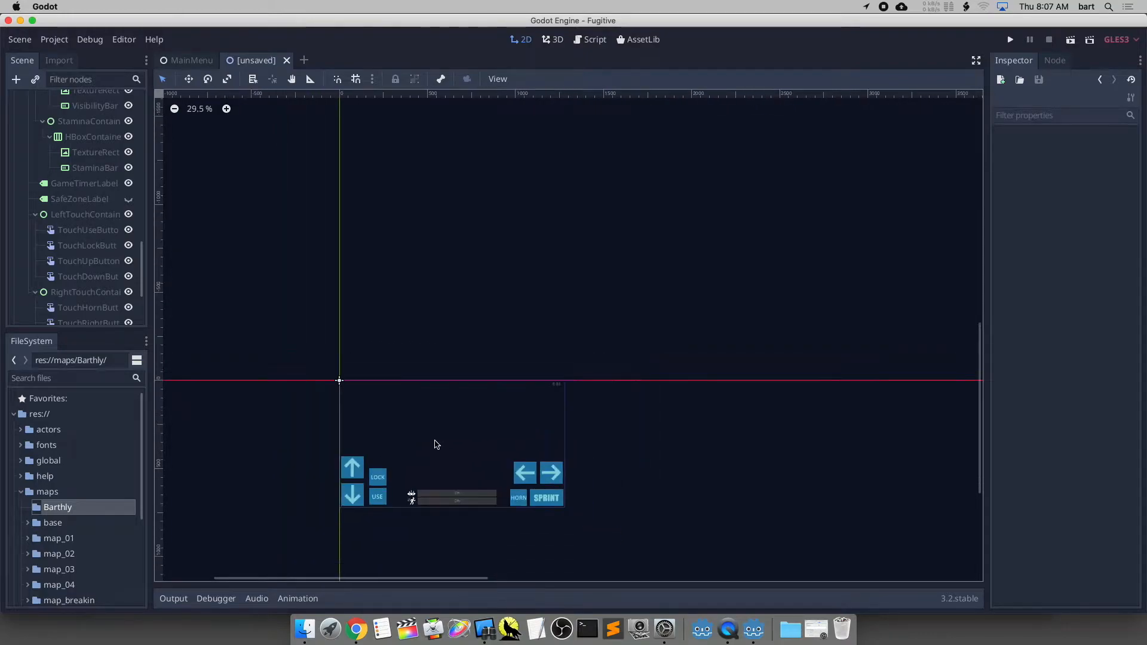
drag(626, 579, 932, 578)
drag(981, 526, 982, 553)
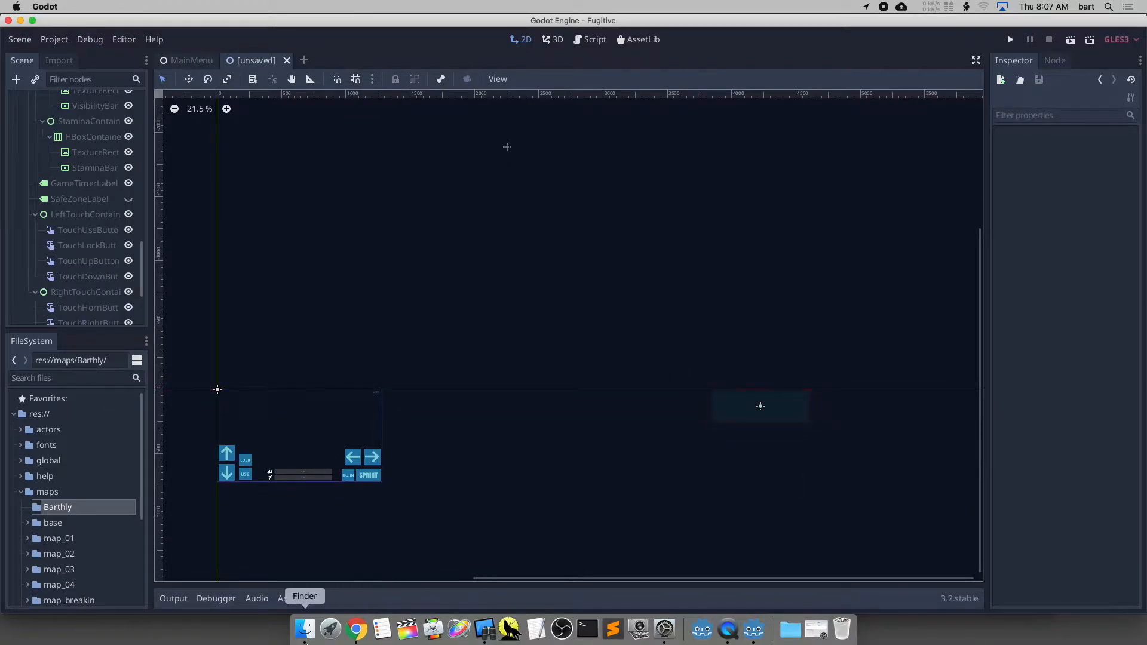
Check the scene-saving instruction in Chrome, and start saving the scene in Godot with res://maps/Barthly as the destination folder.
click(366, 623)
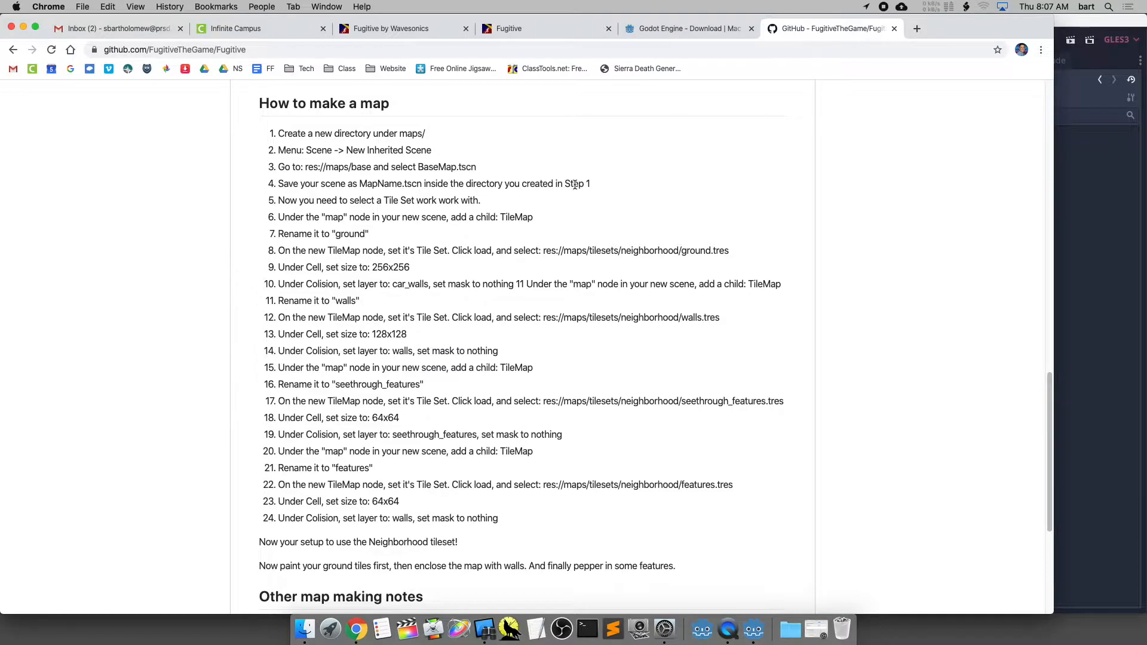
click(754, 631)
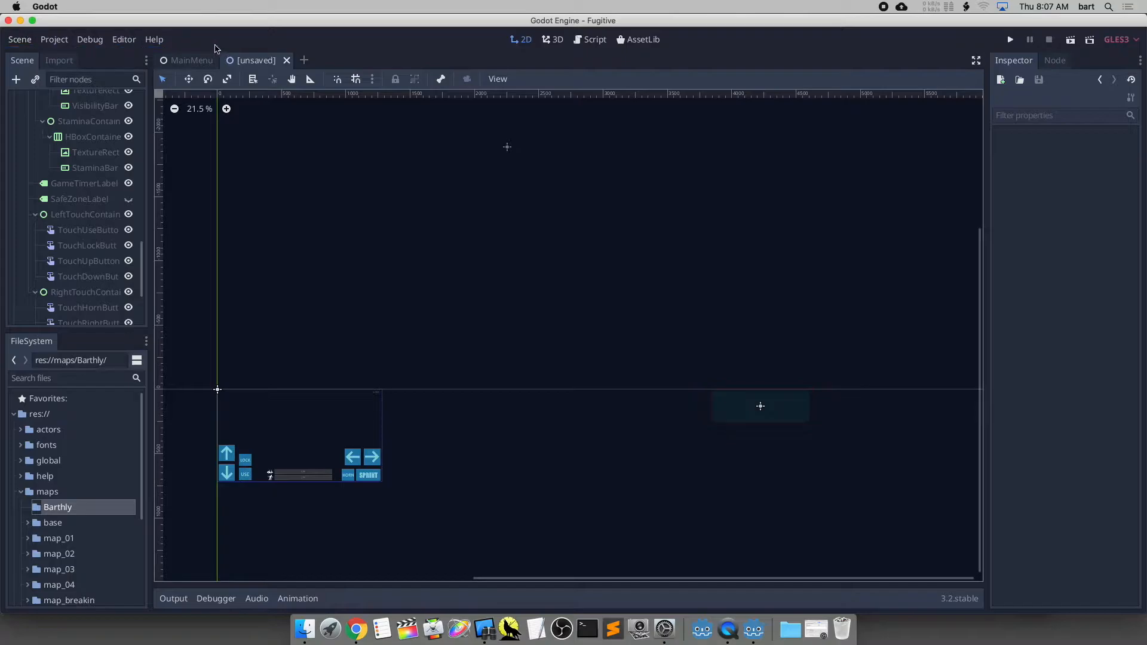
key(super+shift+s)
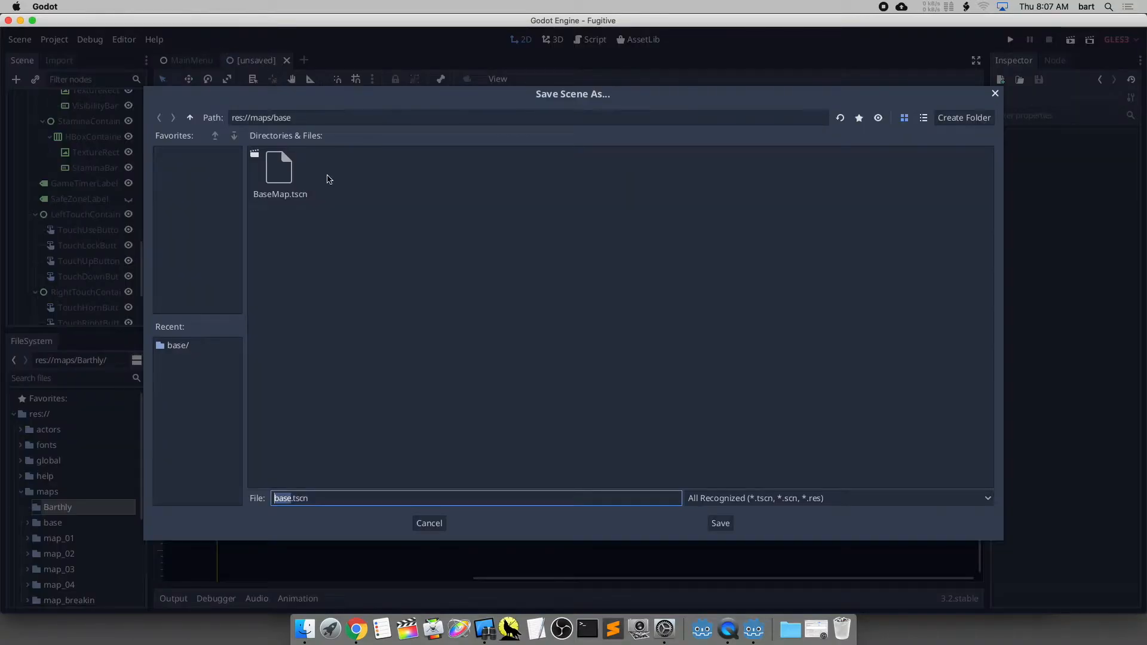
drag(299, 117, 279, 118)
key(BackSpace)
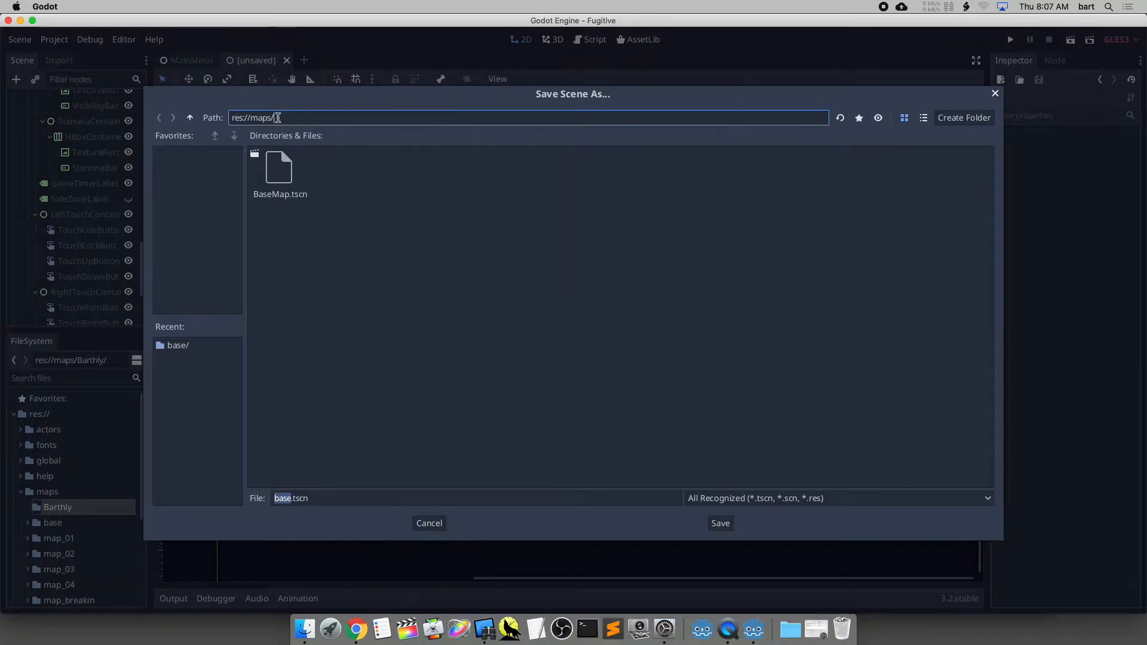
key(Return)
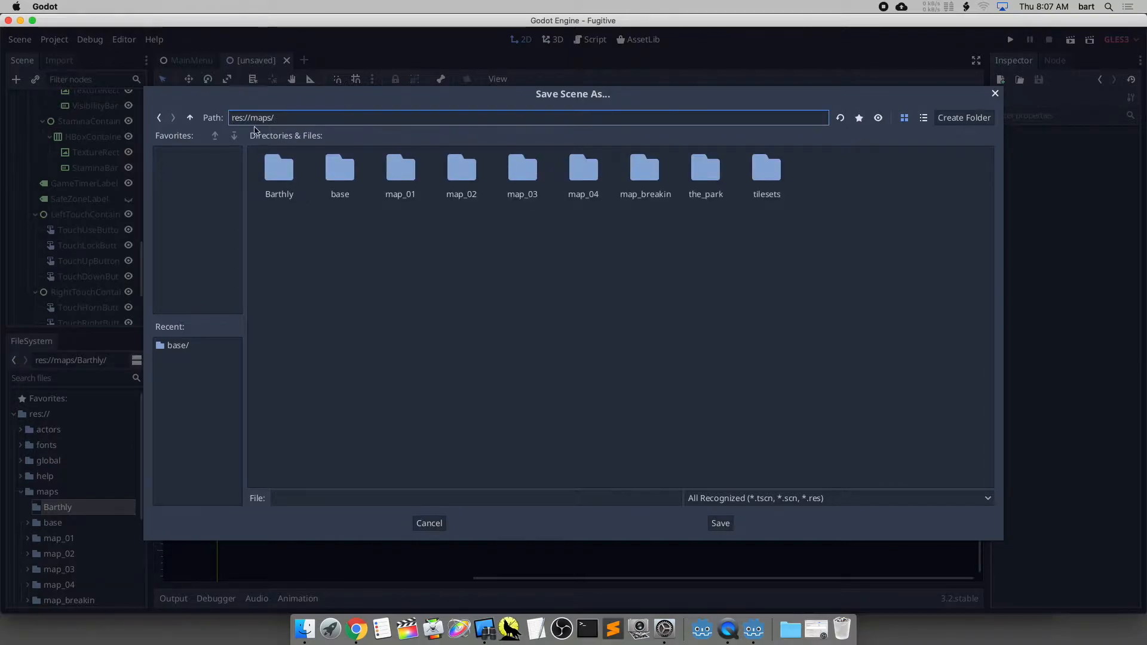
double_click(274, 165)
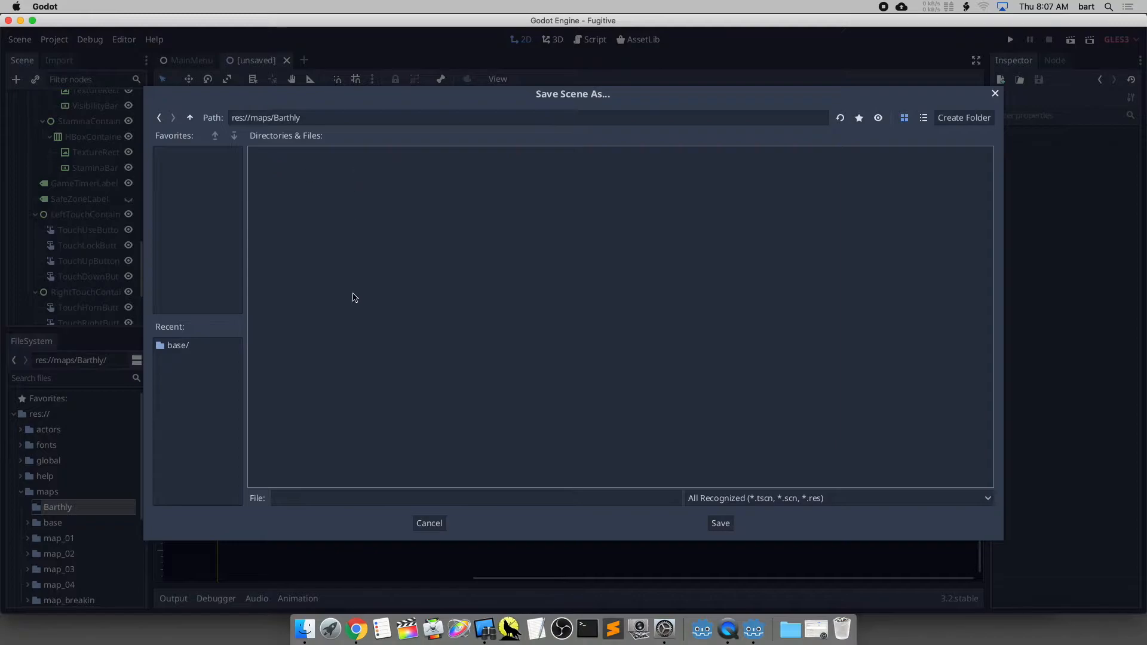
Name the scene file "Helpfultalk" and try to save it in the Barthly folder.
click(385, 498)
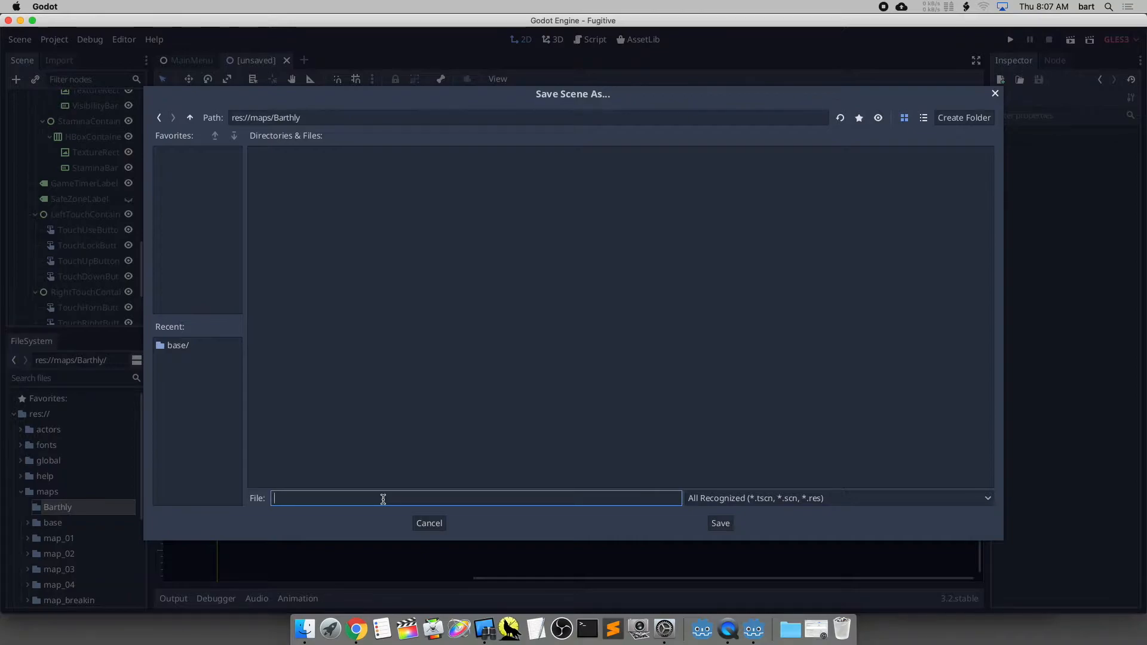
text(Helpful)
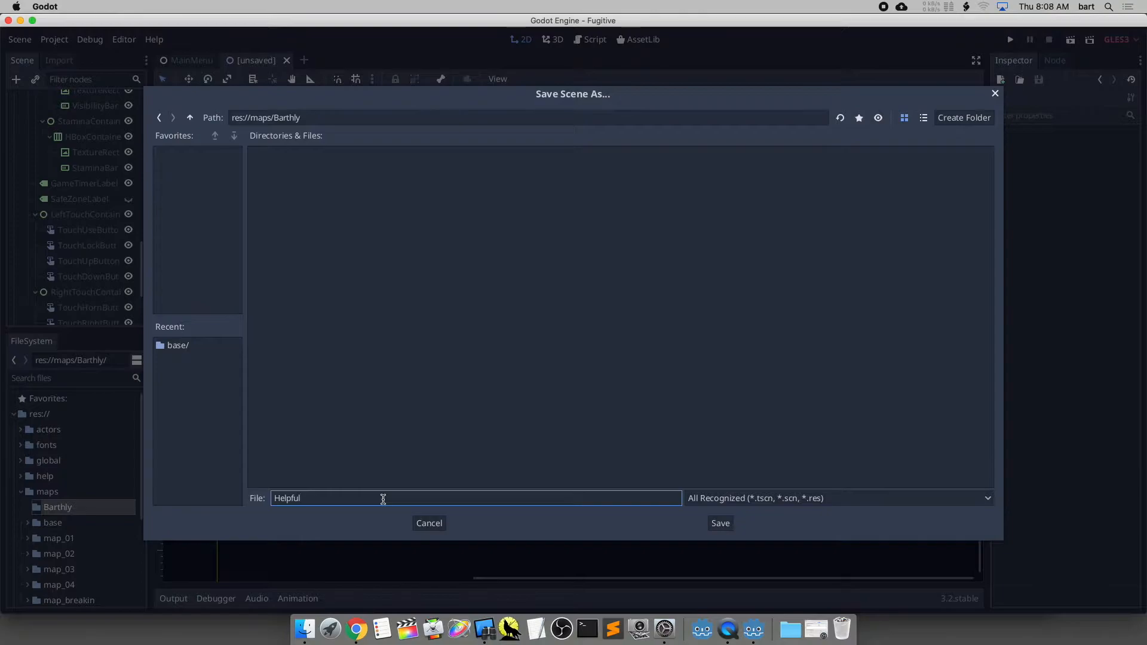
text(talk)
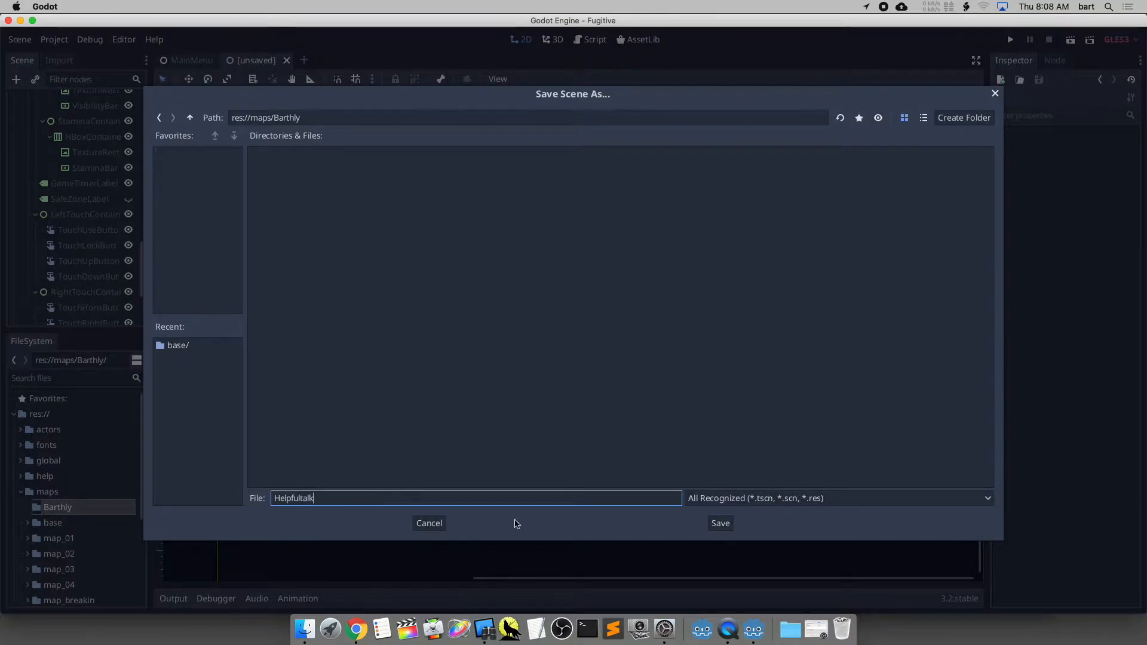
click(715, 523)
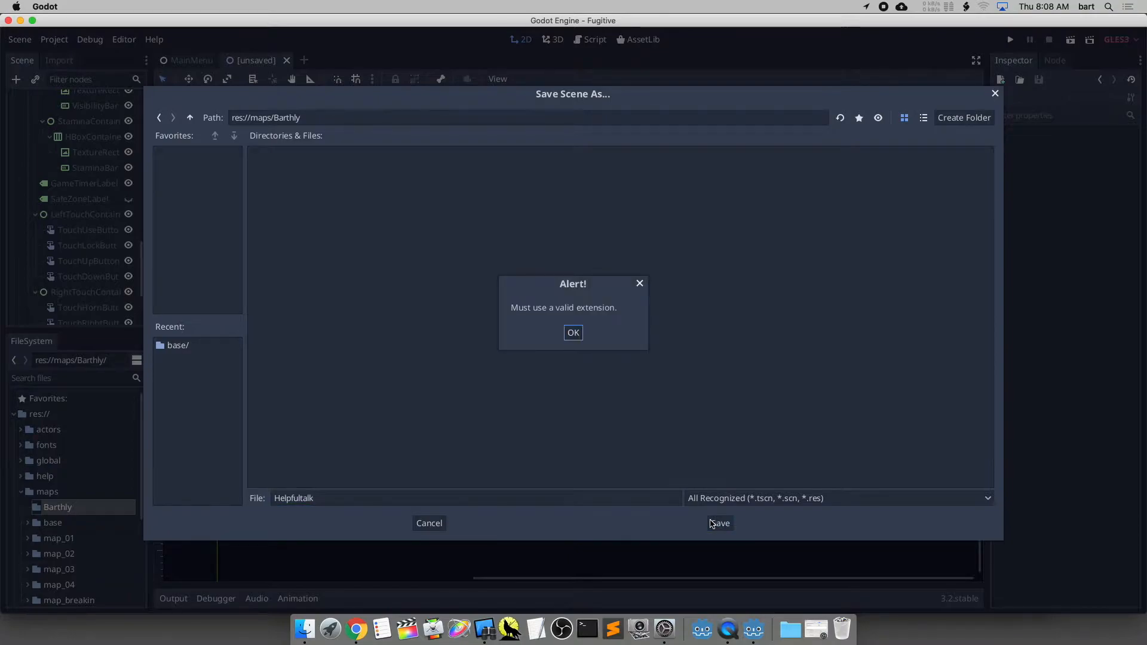
click(572, 332)
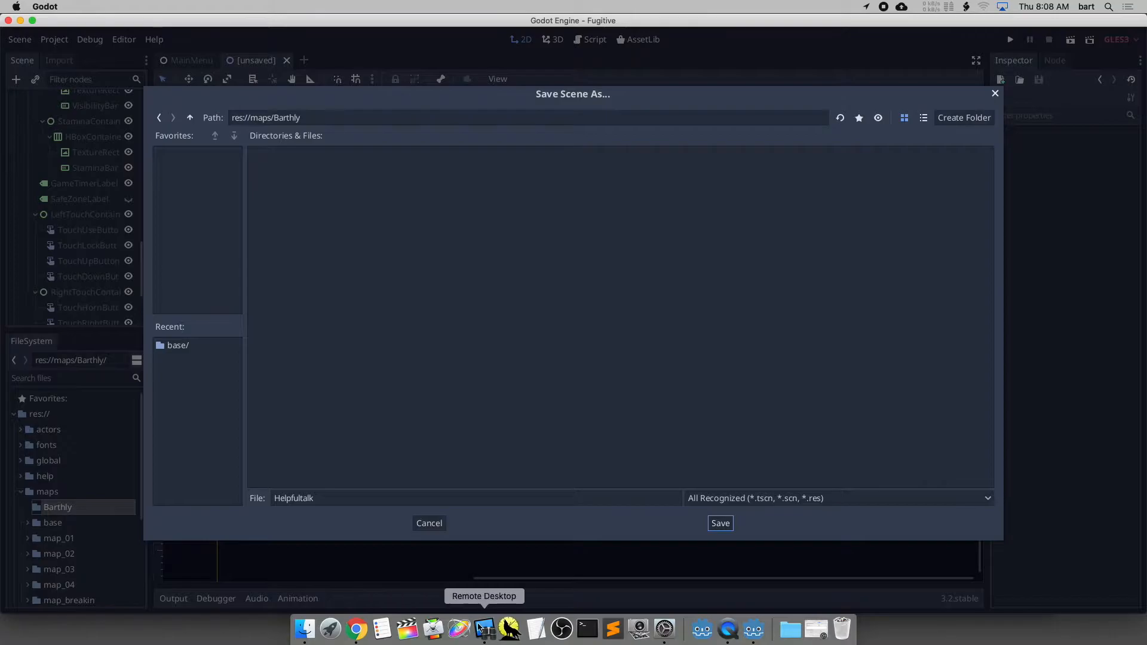
Check the required file extension in Chrome, and save the scene in Godot as Helpfultalk.tscn.
click(357, 629)
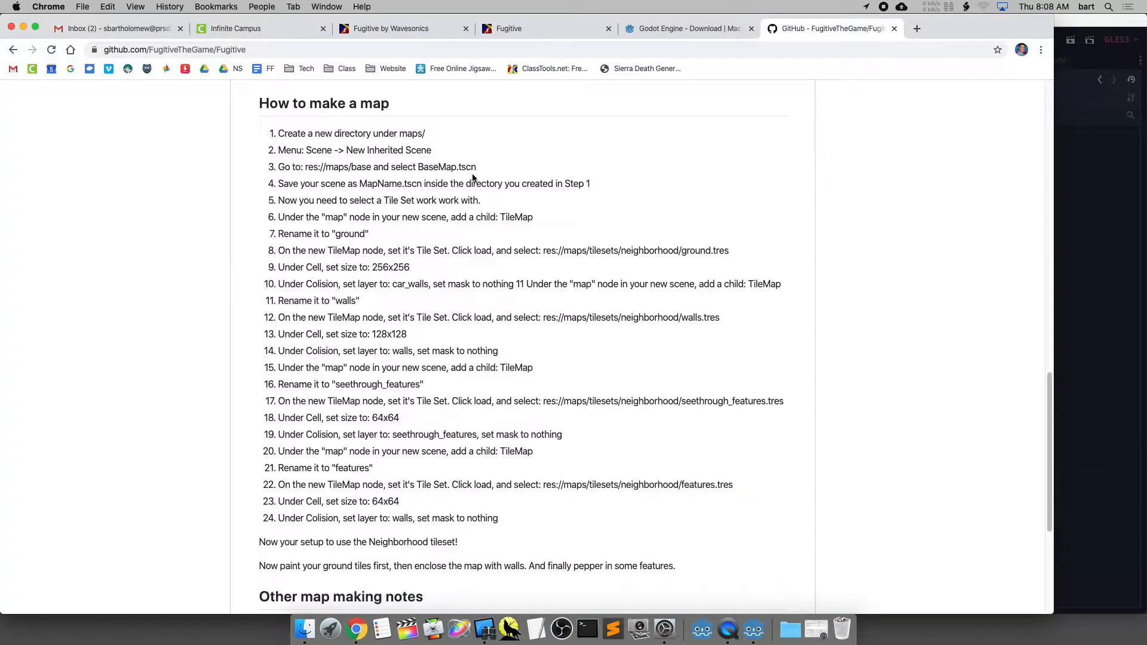
double_click(415, 186)
click(753, 629)
click(344, 499)
text(.tscn)
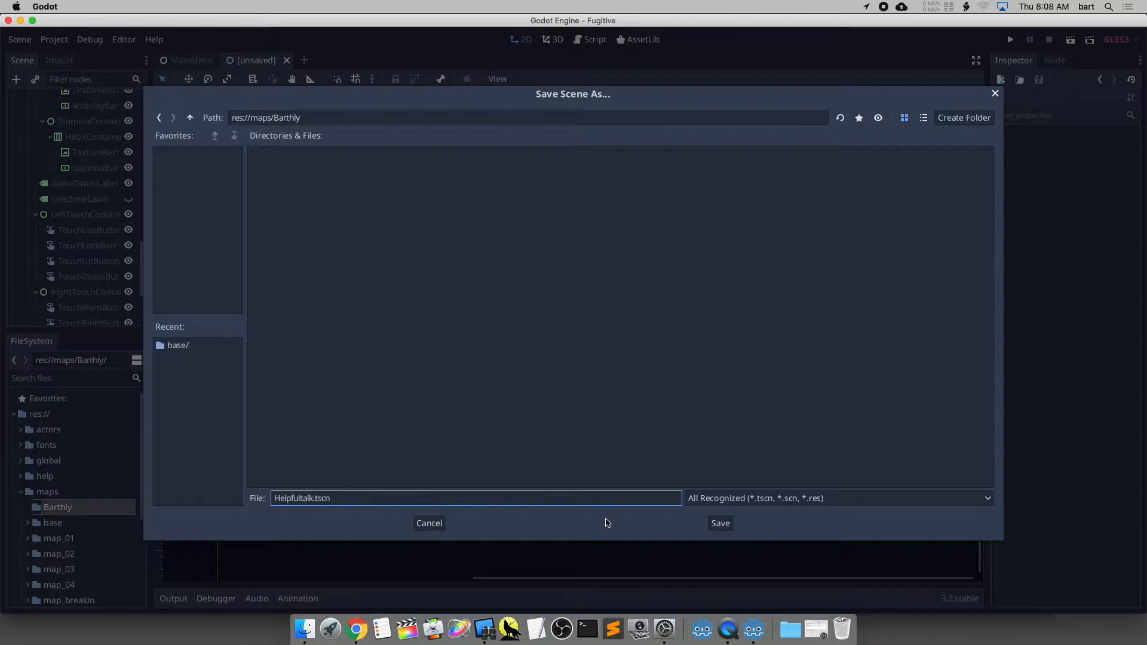
click(720, 523)
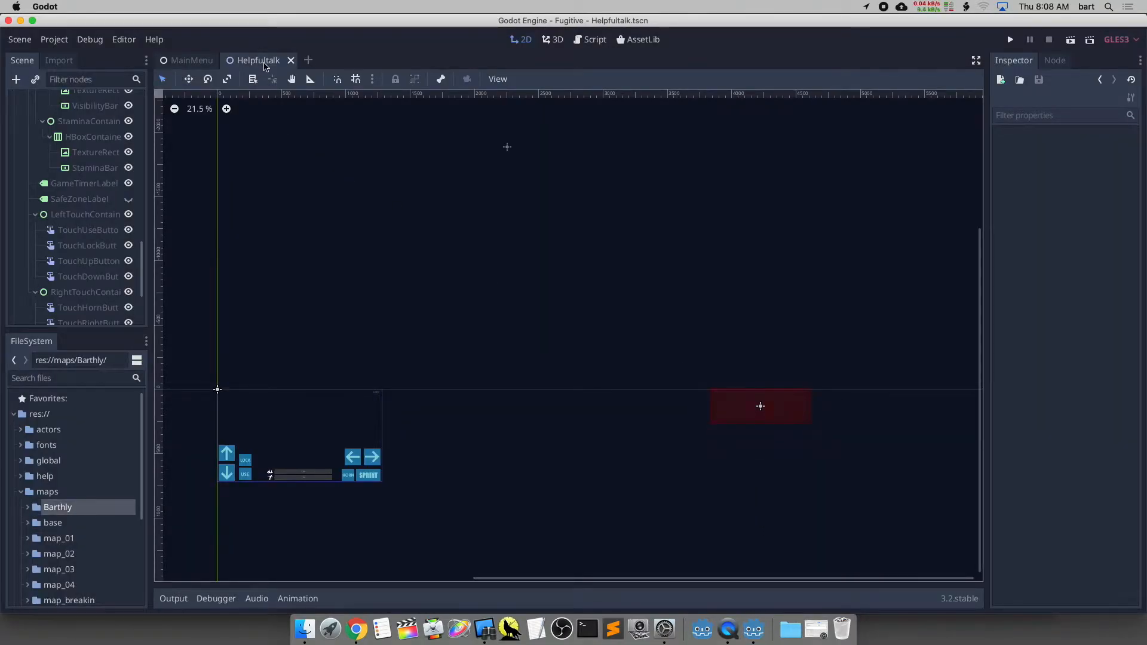
Read the tile set and TileMap instructions in Chrome, and return to Godot to locate the map node in the scene tree.
click(358, 630)
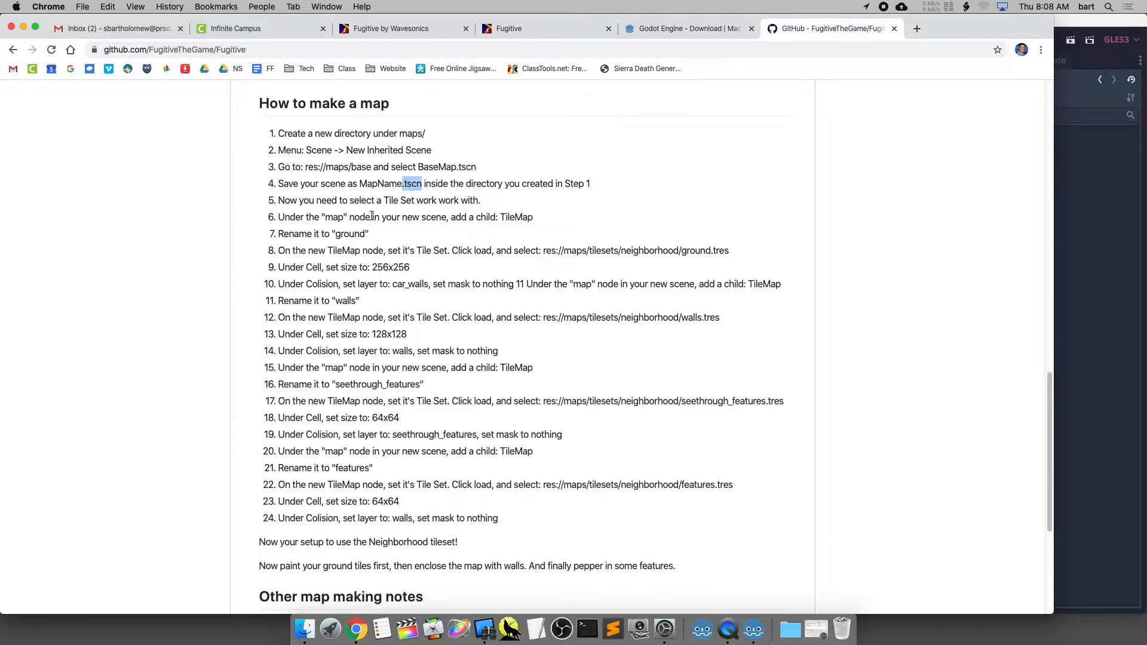
scroll(370, 216, down, 2)
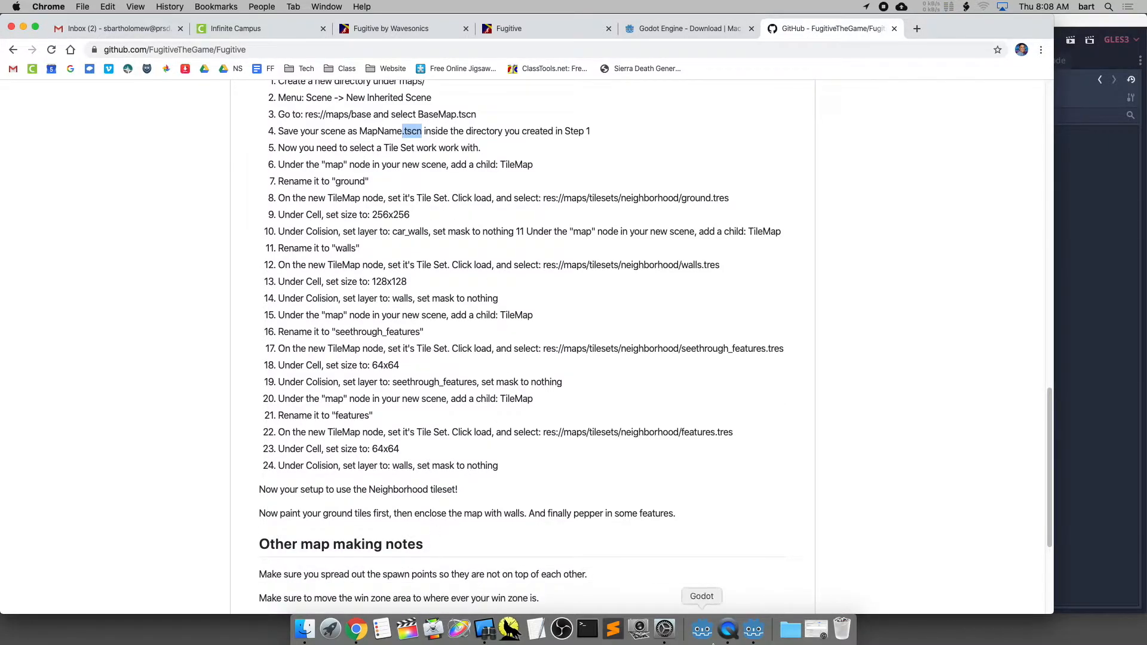
click(754, 630)
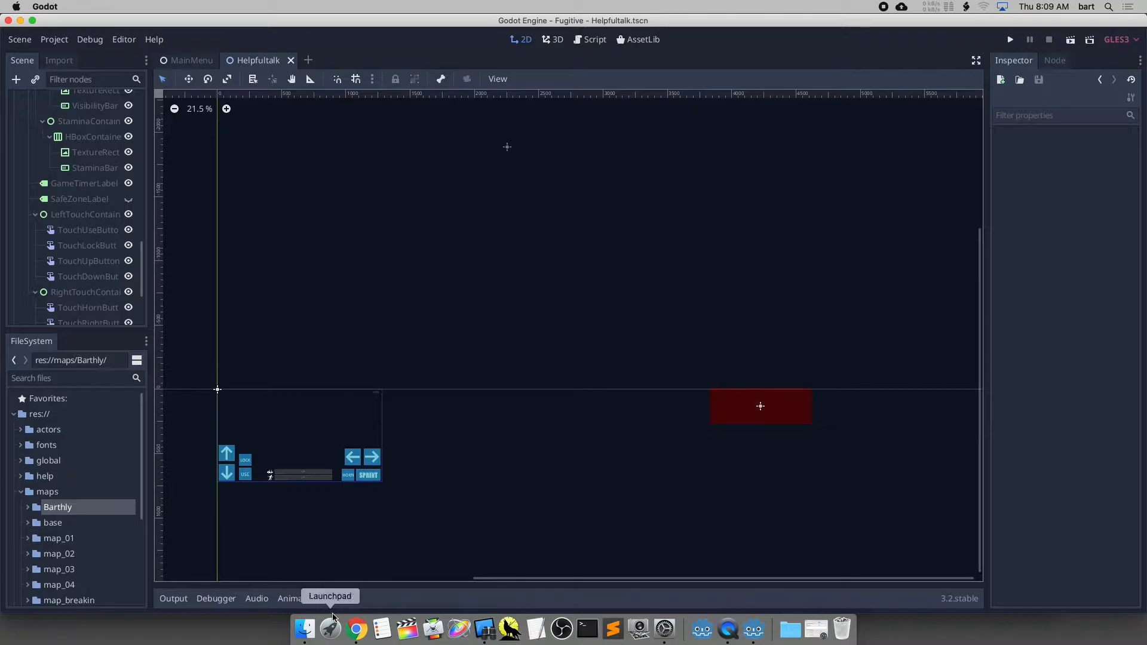
click(358, 628)
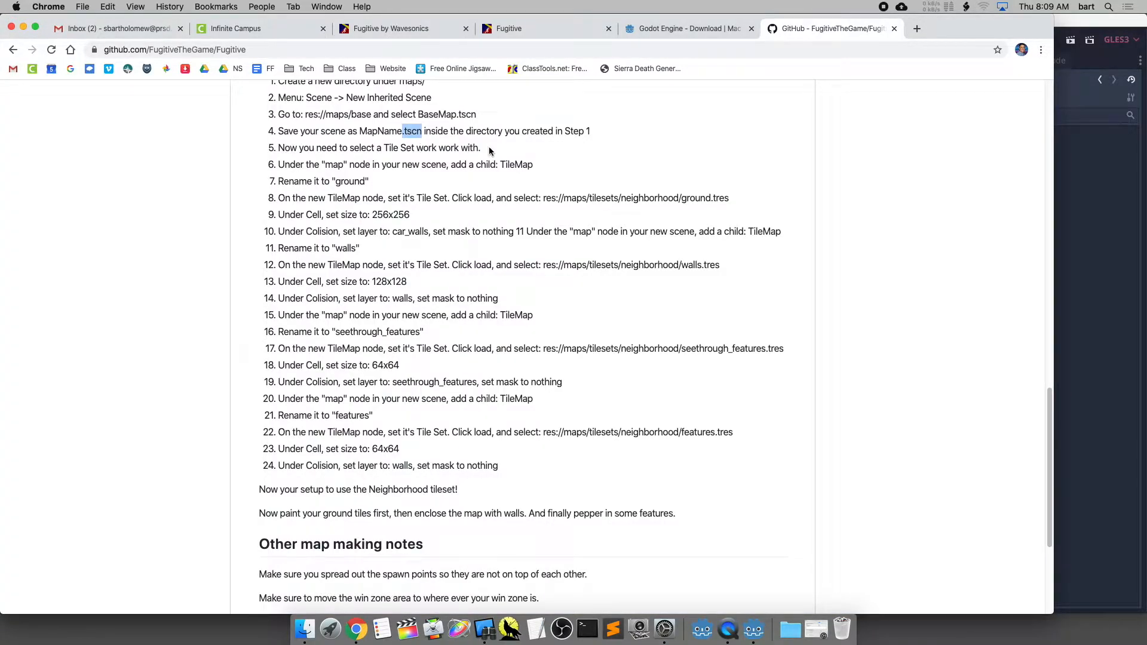
click(426, 160)
click(1118, 198)
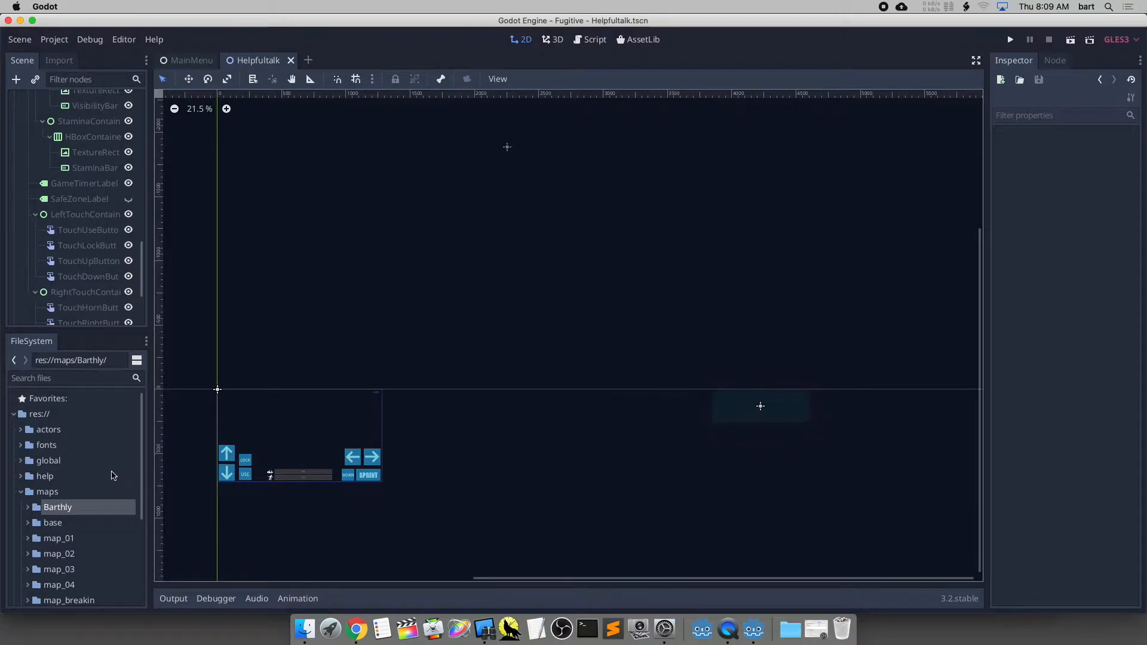
scroll(89, 239, up, 5)
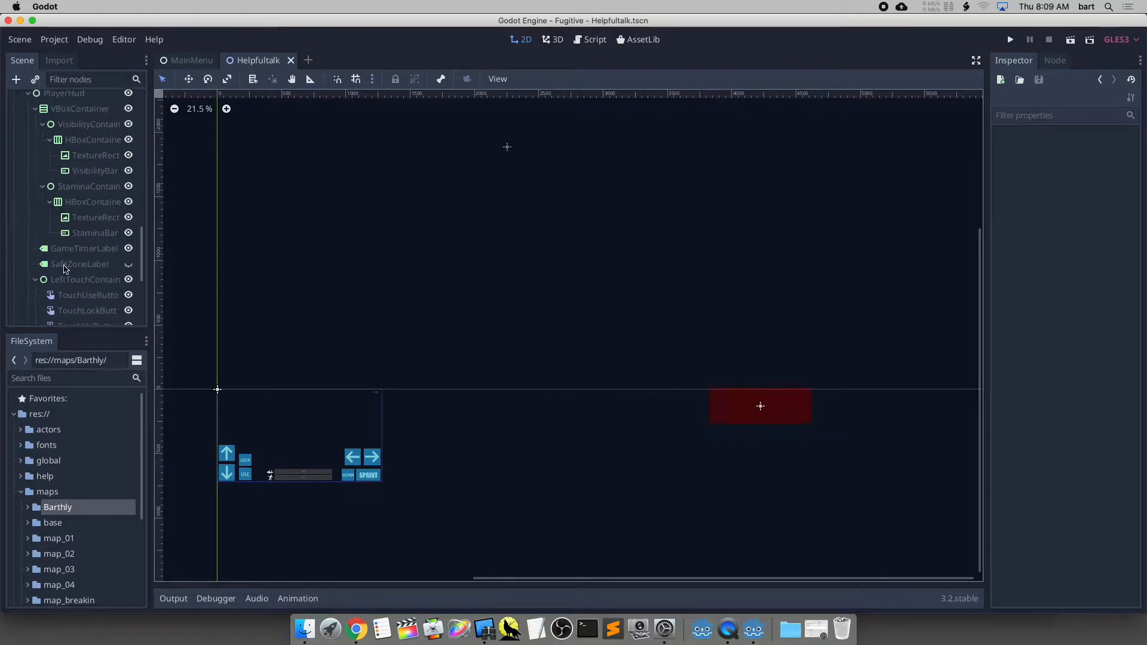
scroll(79, 245, up, 5)
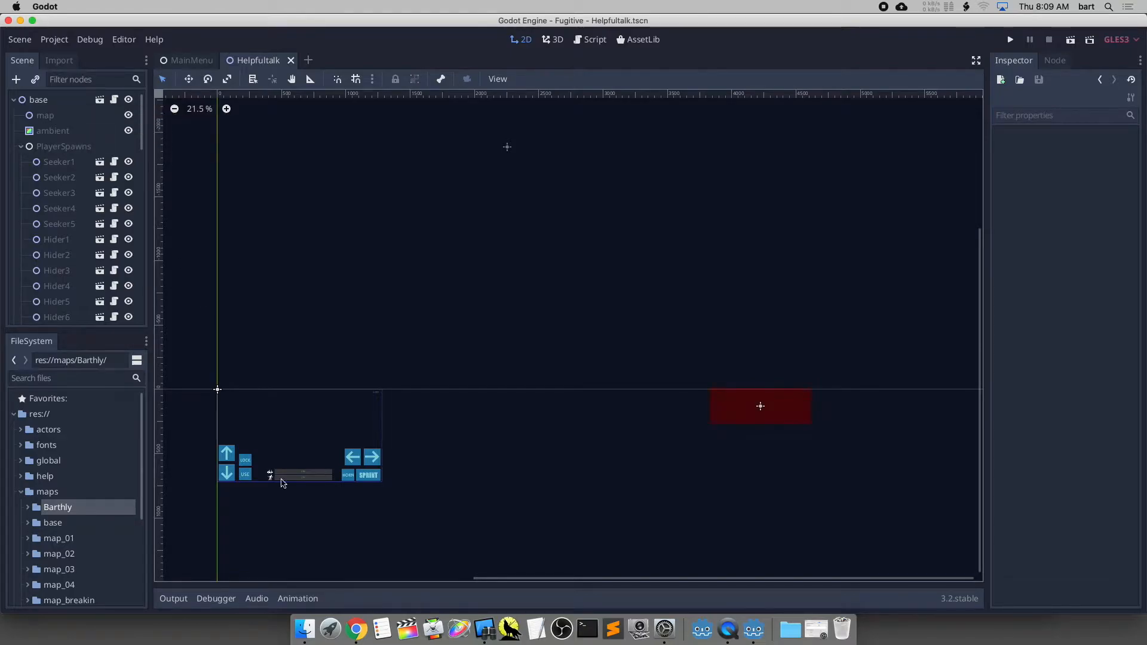
Read the instruction for adding a TileMap under the map node in Chrome, and return to Godot.
click(351, 634)
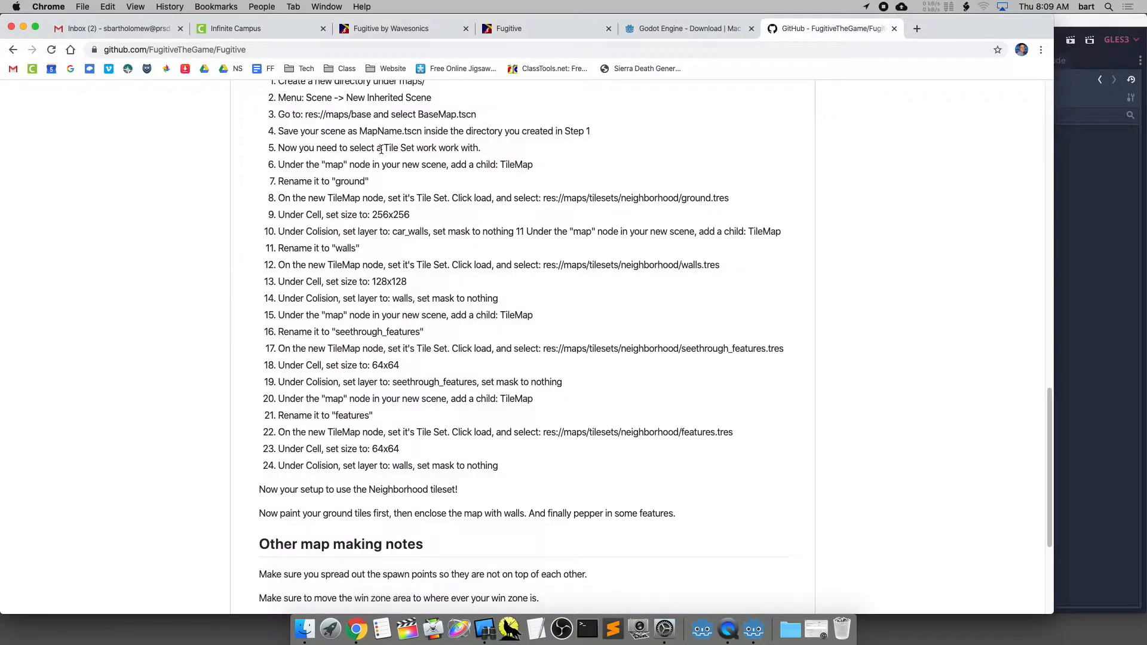
scroll(381, 145, up, 1)
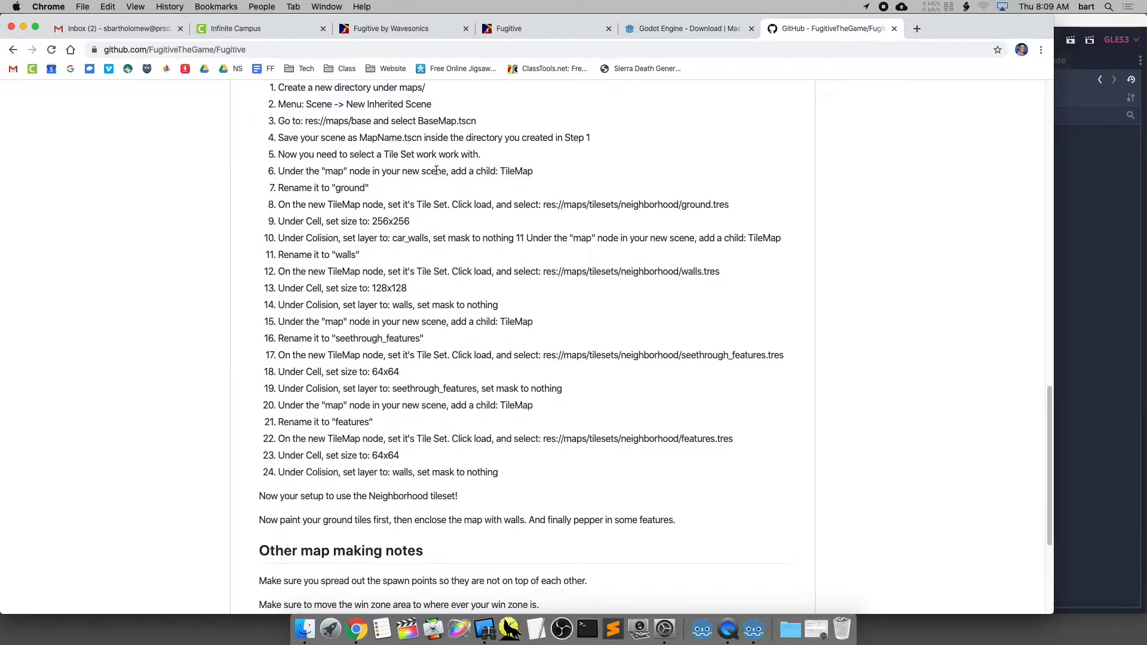
click(1092, 198)
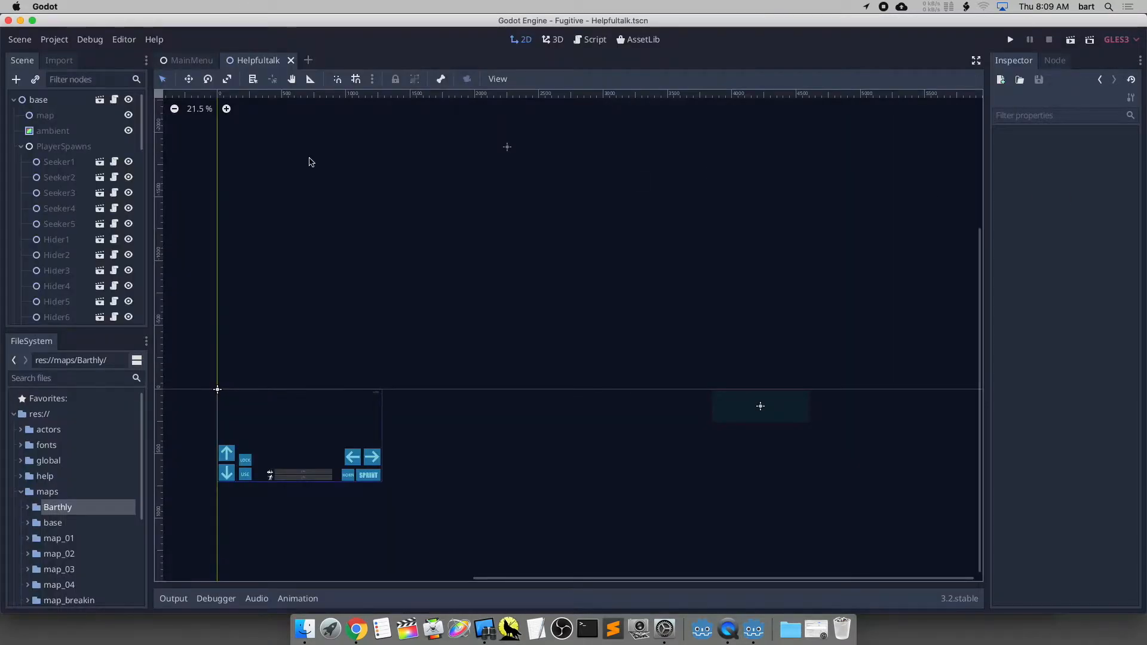
Add a TileMap as a child of the map node, checking the README in Chrome for the node type, and save the scene.
click(44, 116)
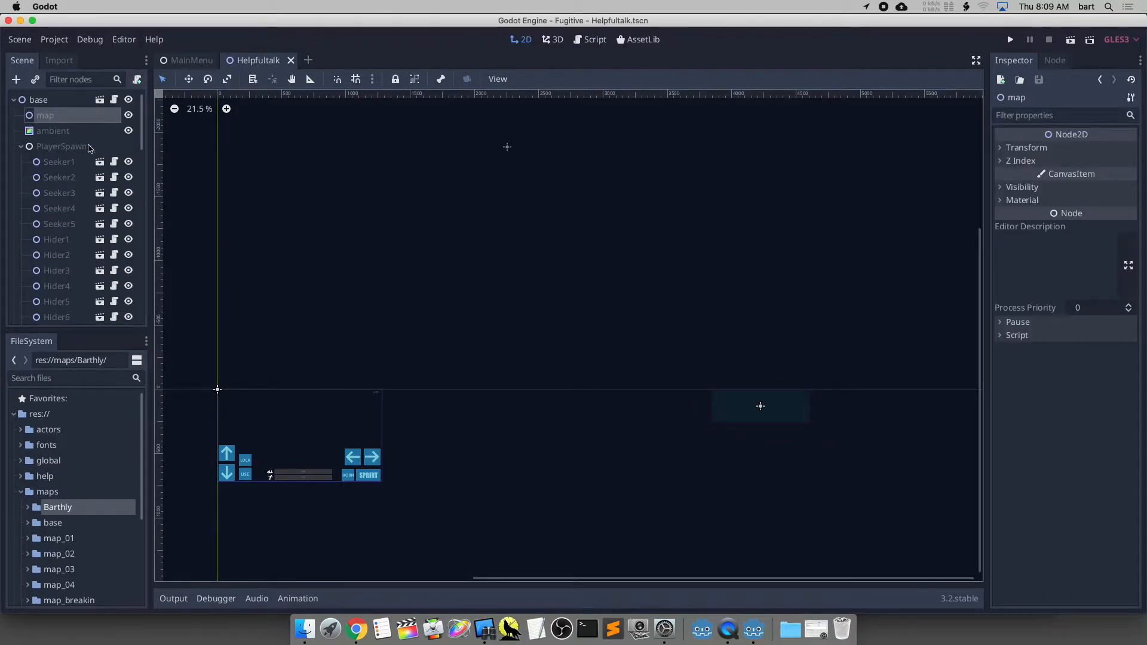
right_click(65, 114)
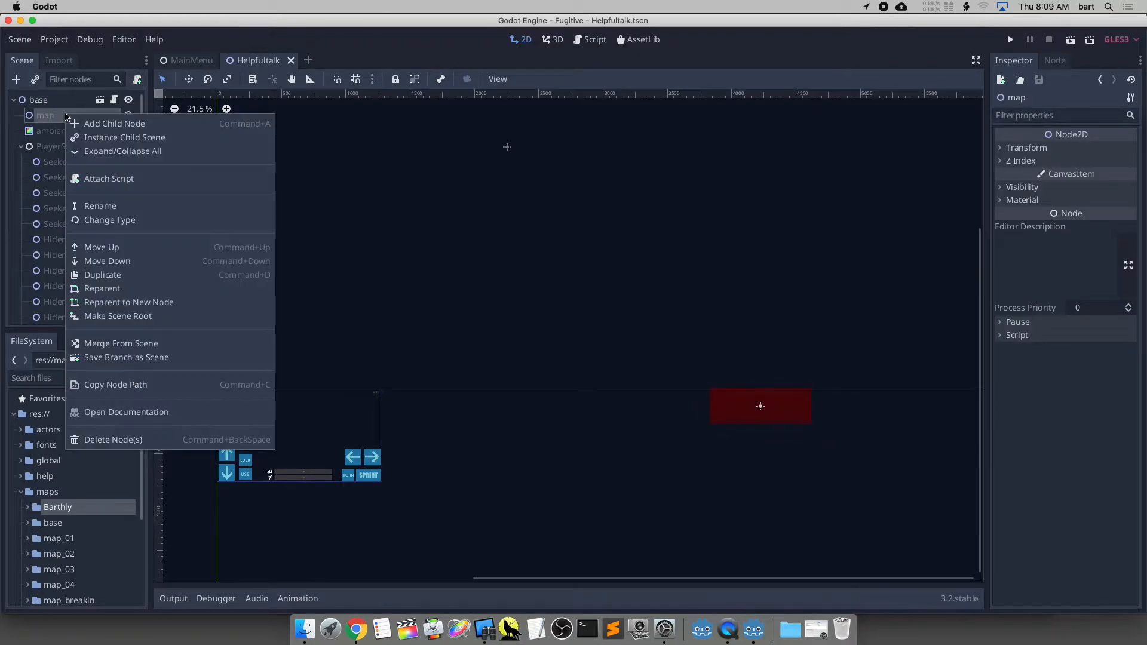
click(115, 123)
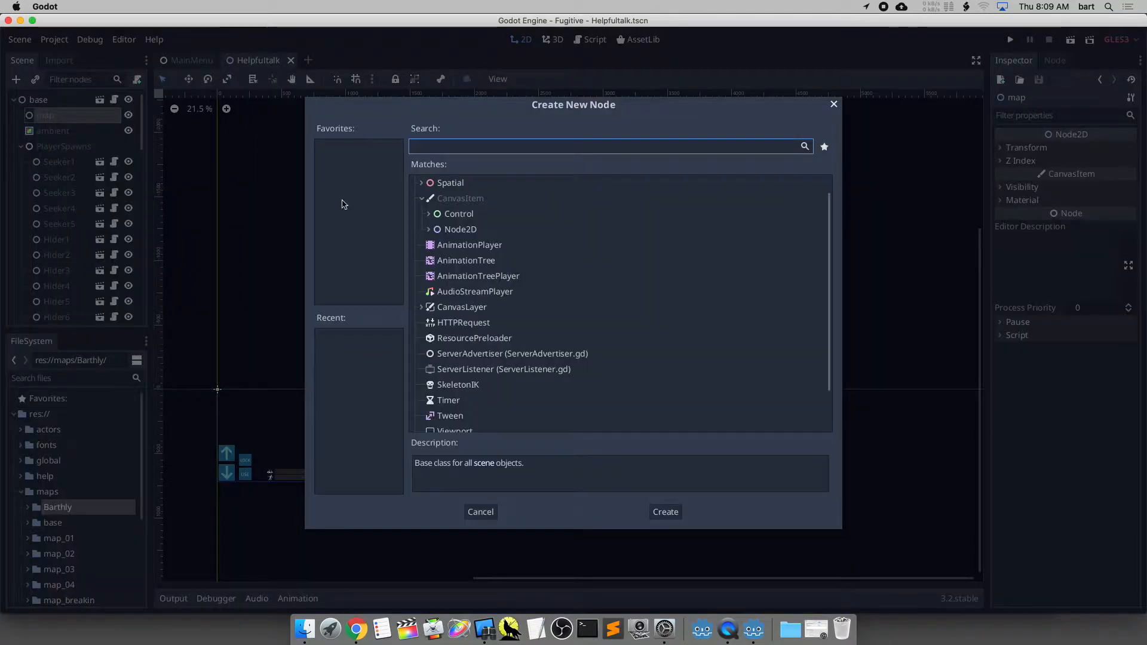
click(357, 629)
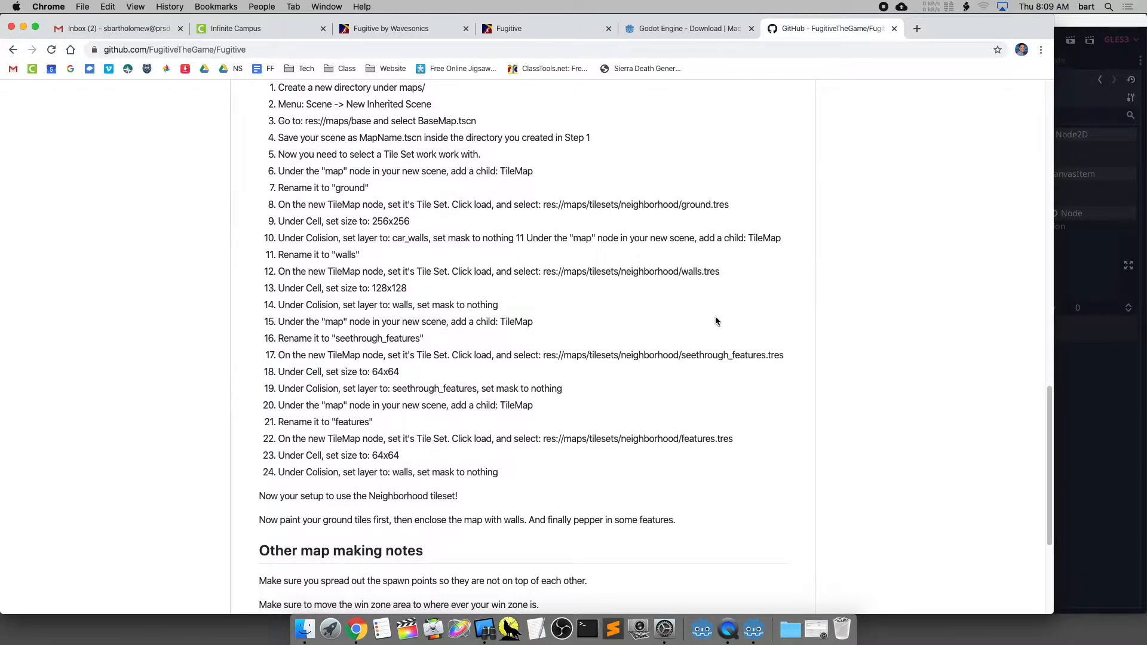
click(1092, 425)
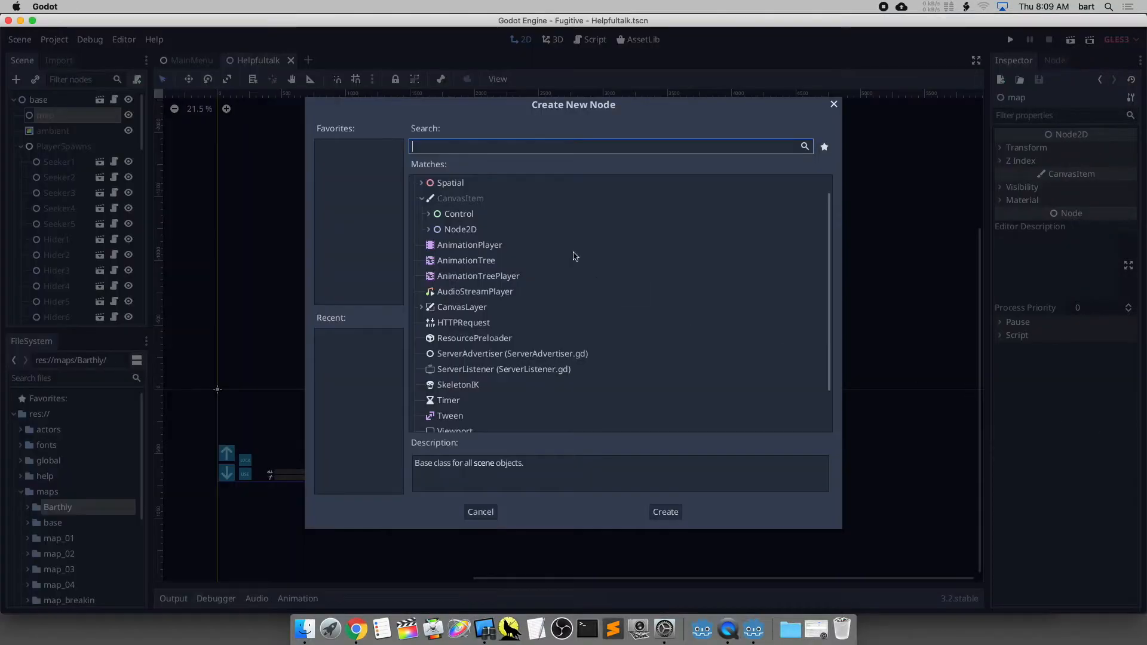
text(tile)
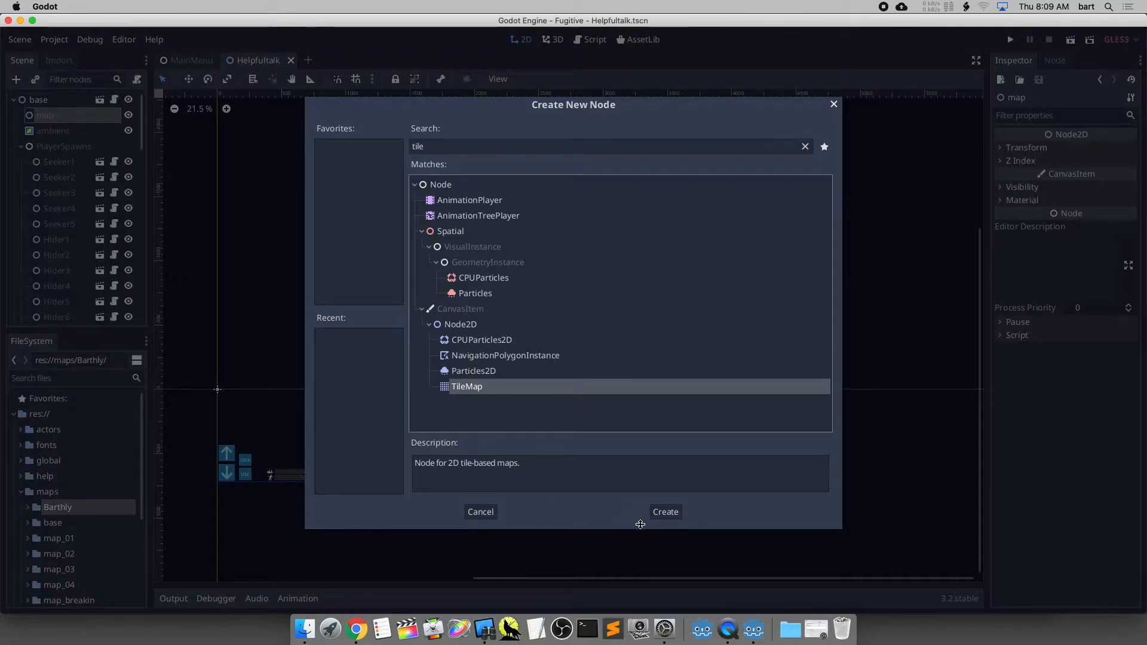
click(664, 512)
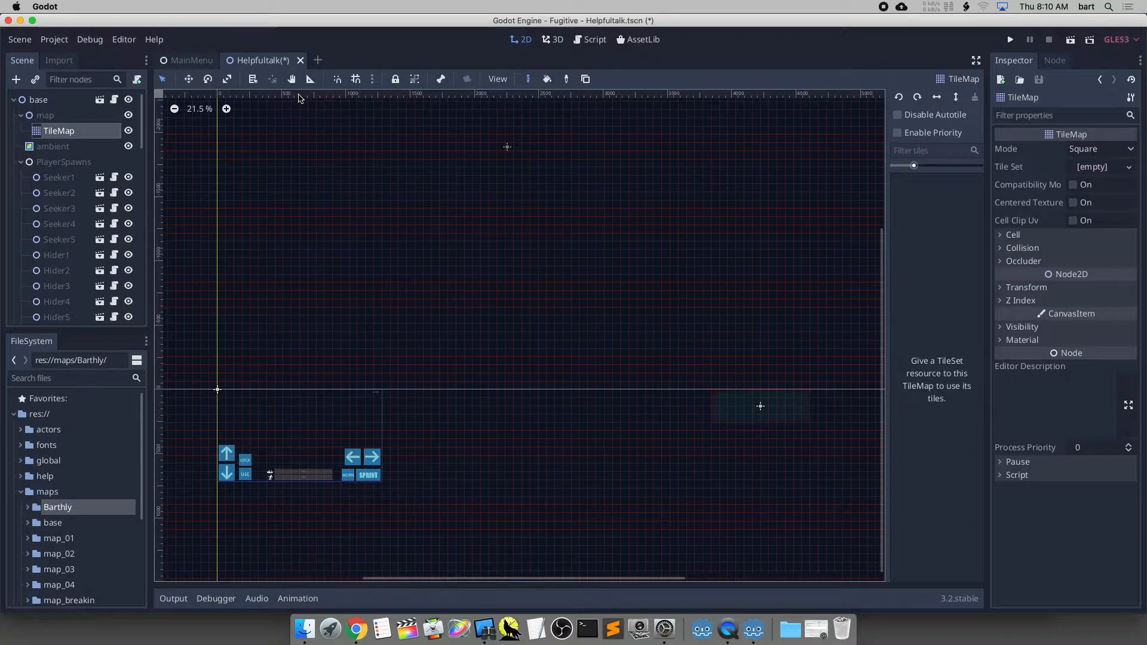
key(super+s)
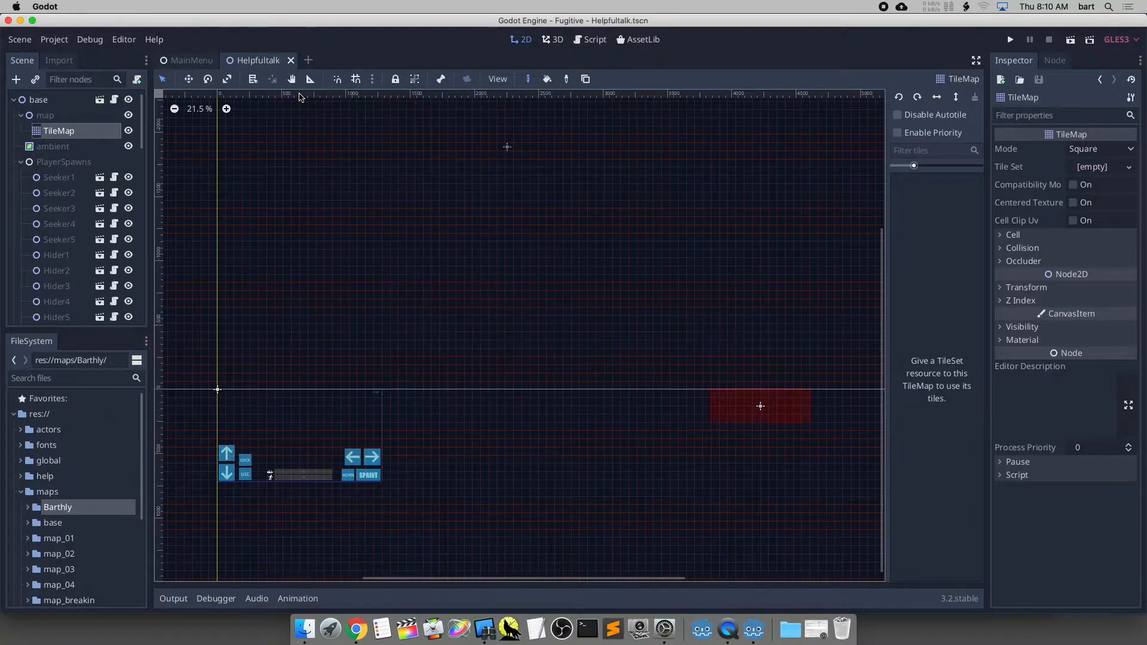
Check the required node name in Chrome, and rename the TileMap node in Godot to "ground".
click(355, 629)
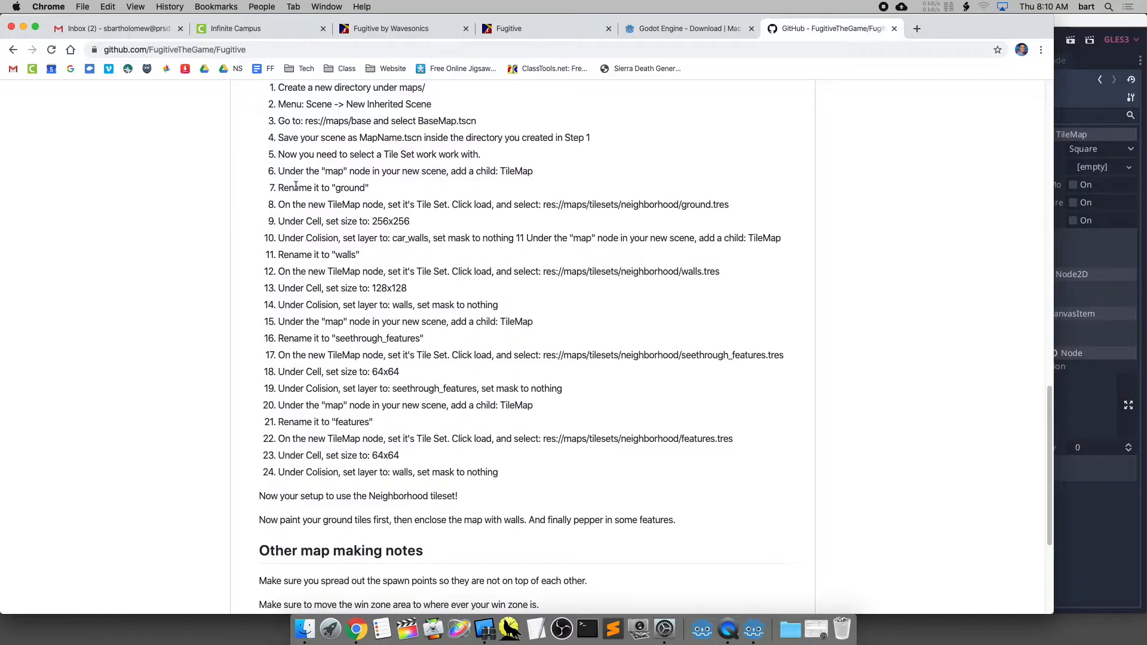
click(754, 630)
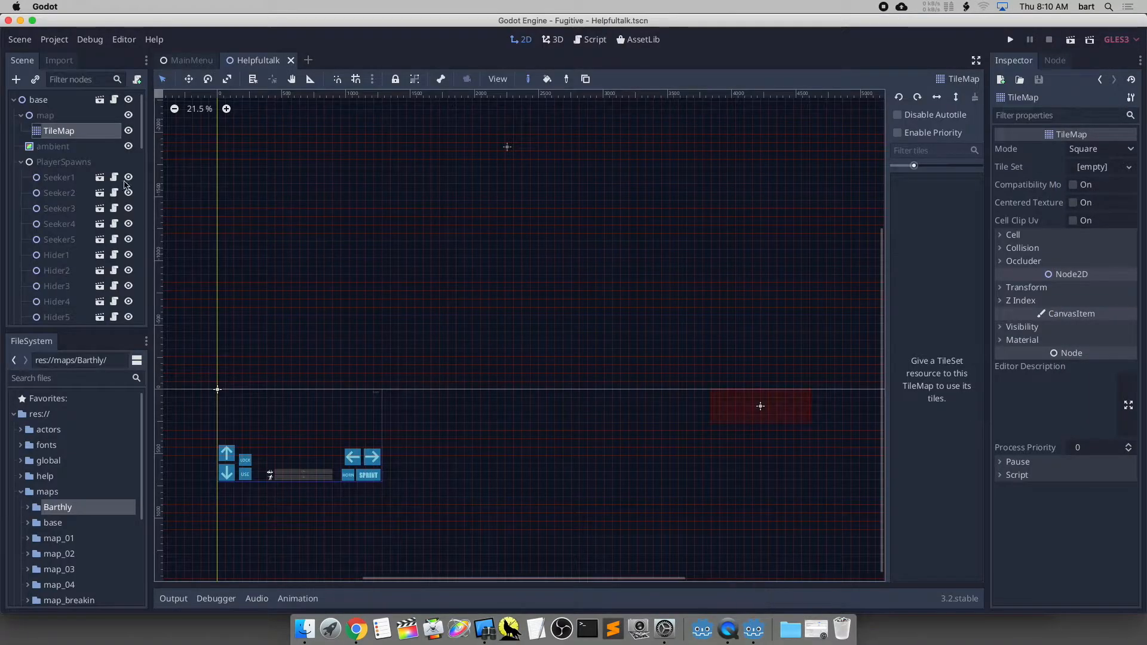
right_click(56, 132)
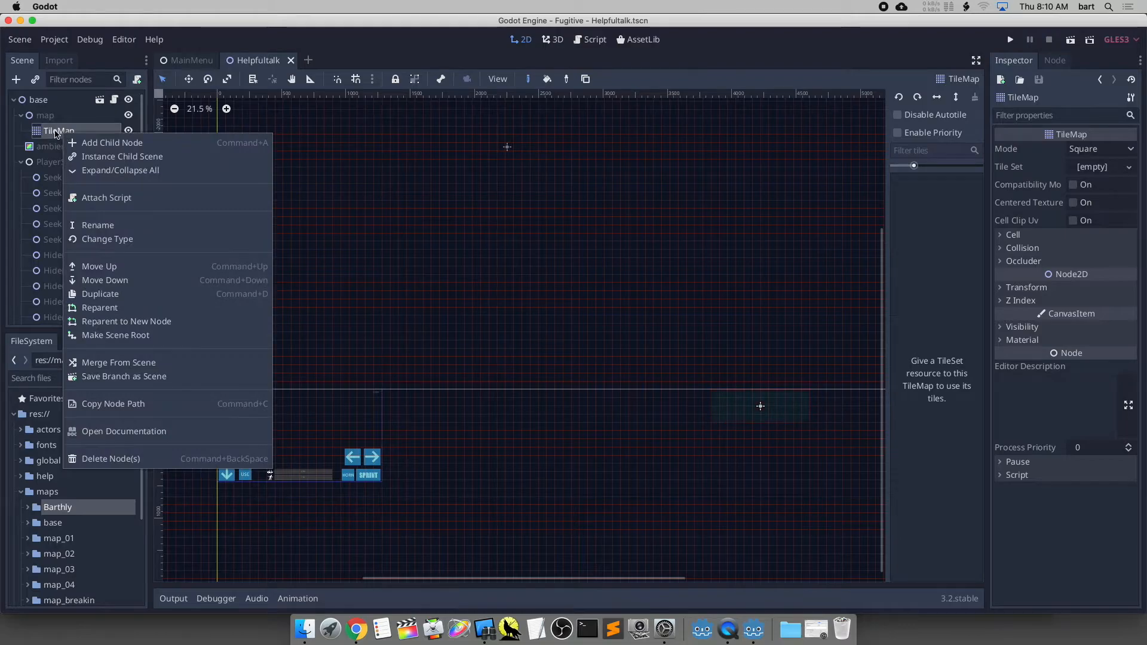
click(106, 225)
text(ground)
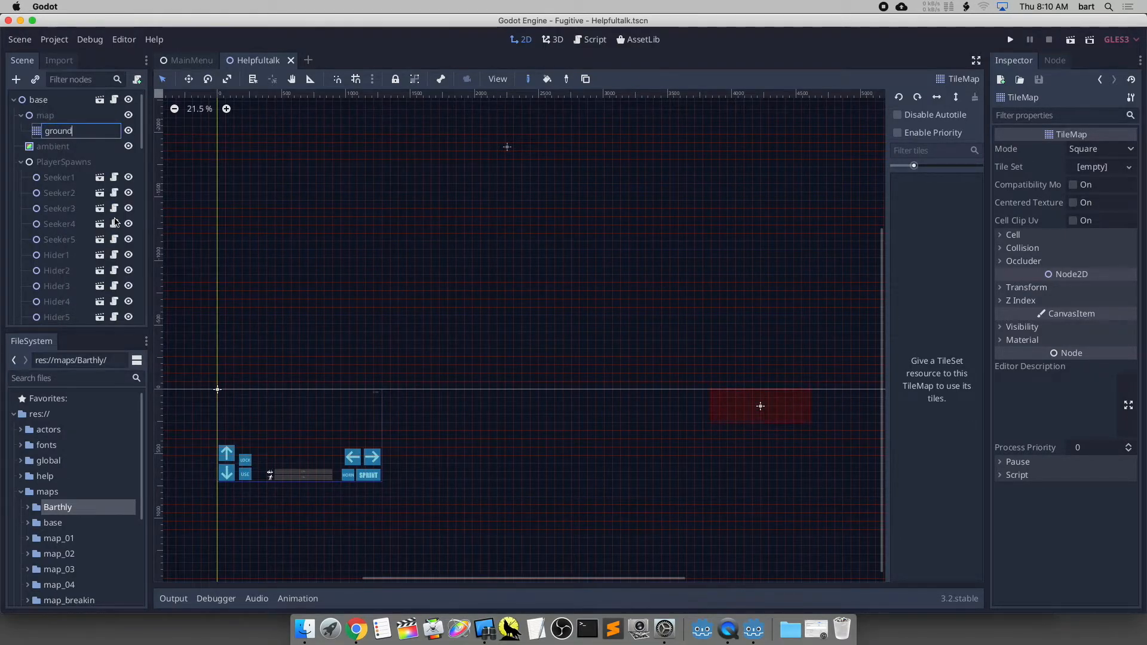
key(Return)
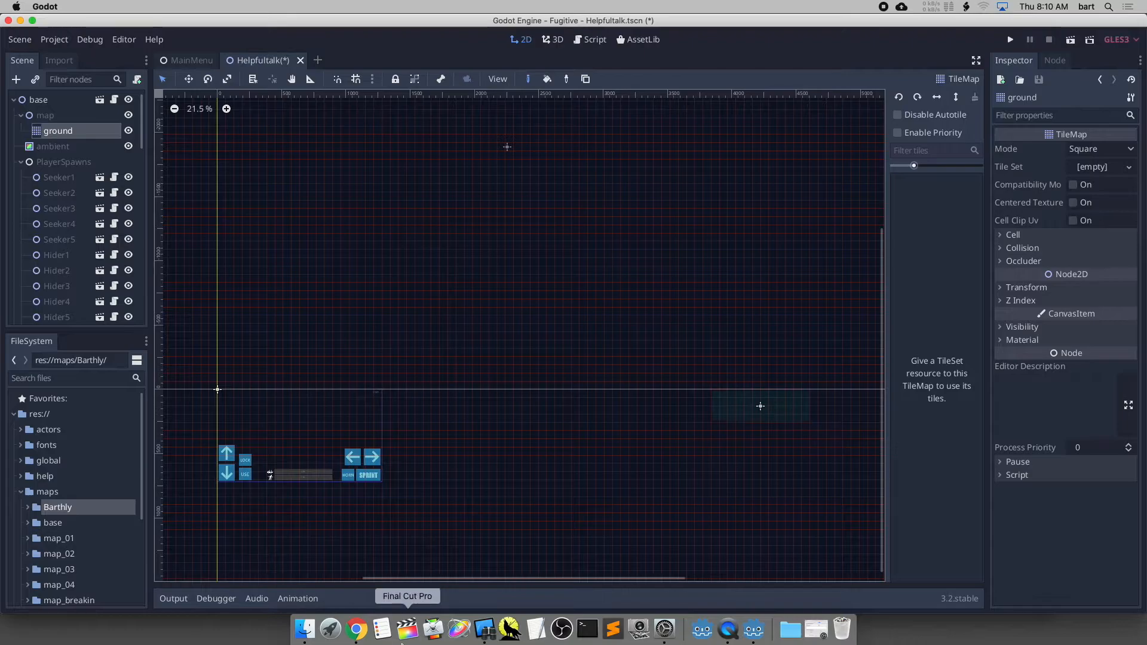
Copy the tile set path res://maps/tilesets/neighborhood/ground.tres from the README in Chrome, and return to Godot.
click(357, 631)
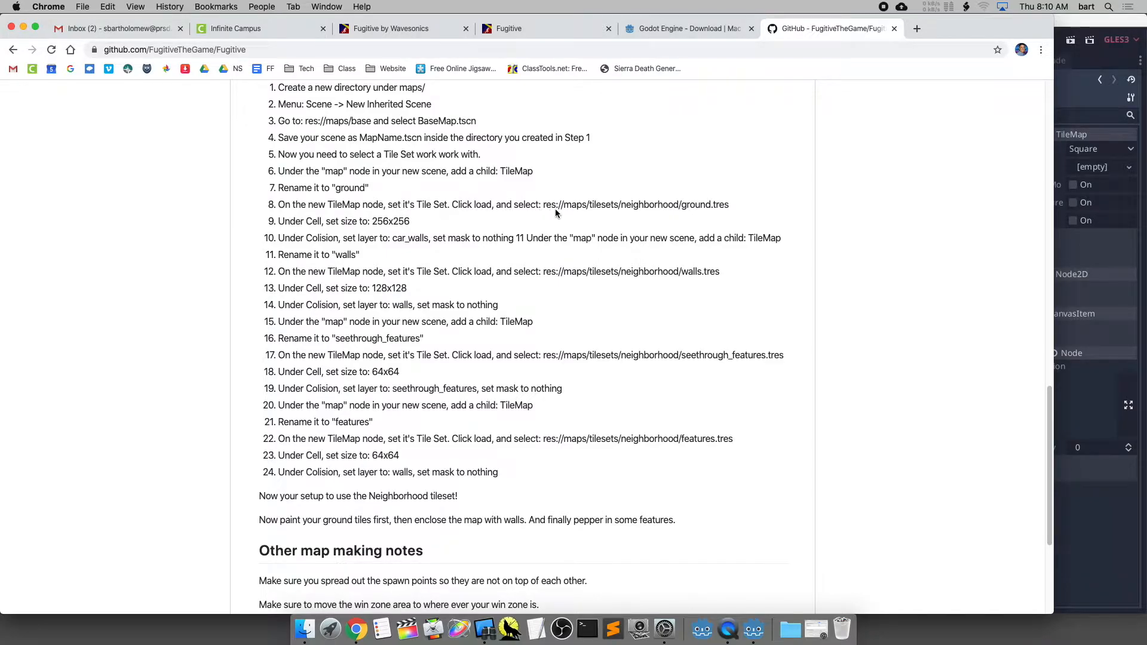
drag(729, 205, 545, 206)
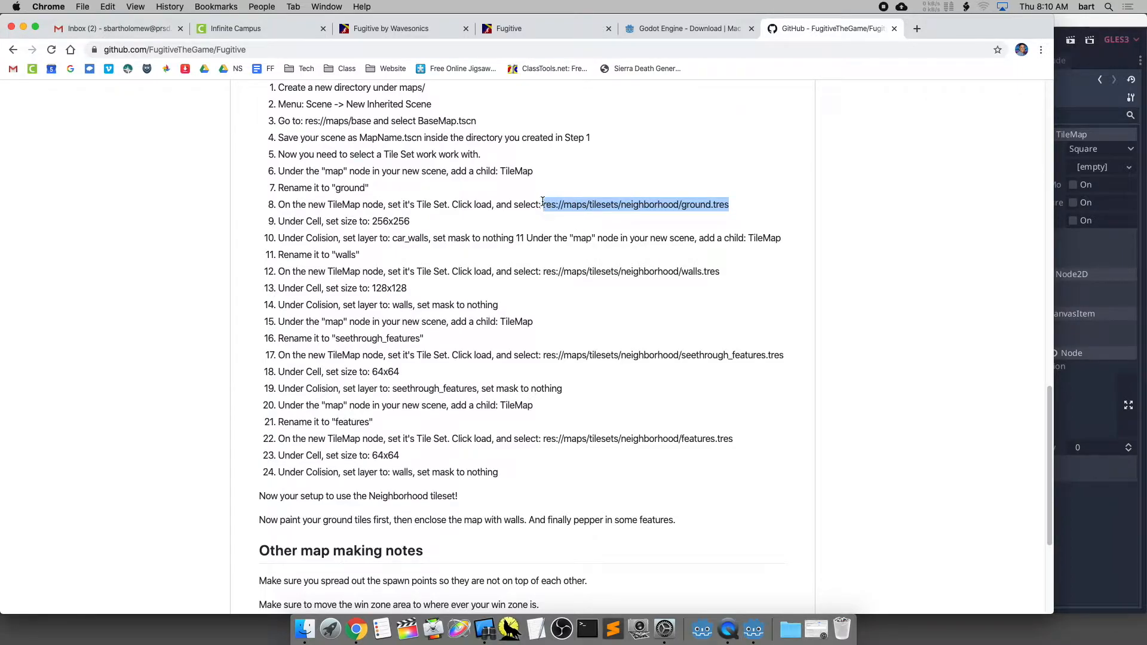
click(470, 204)
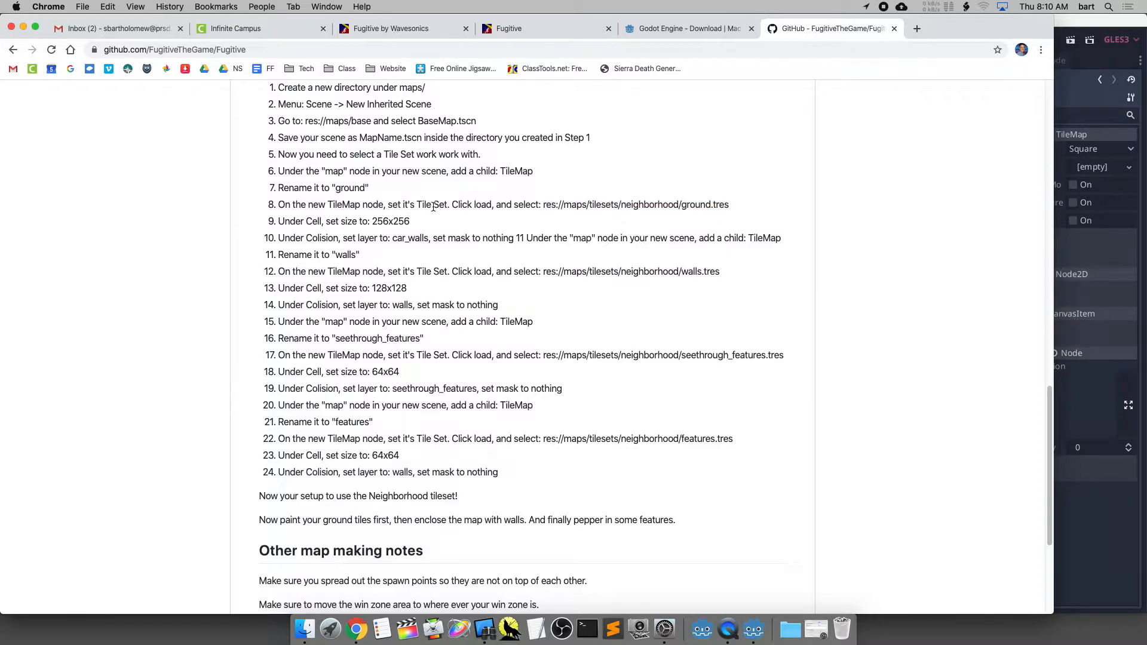
click(1099, 23)
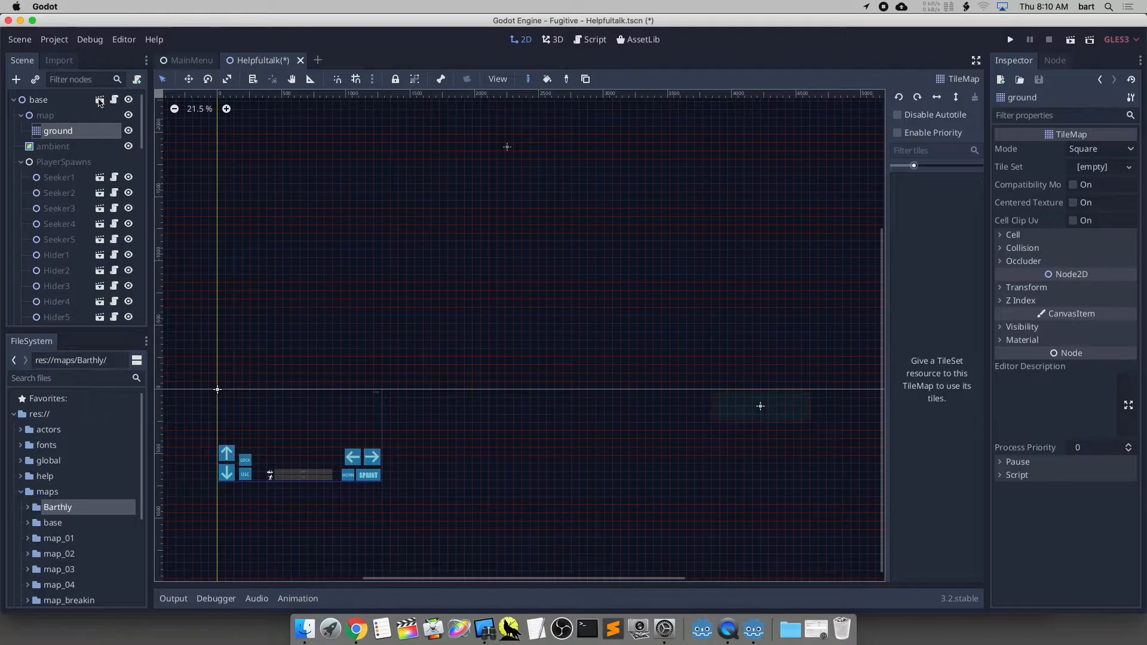
Look for where the ground node's Tile Set is assigned, rechecking the README instruction in Chrome before returning to Godot.
click(60, 119)
click(65, 131)
right_click(76, 131)
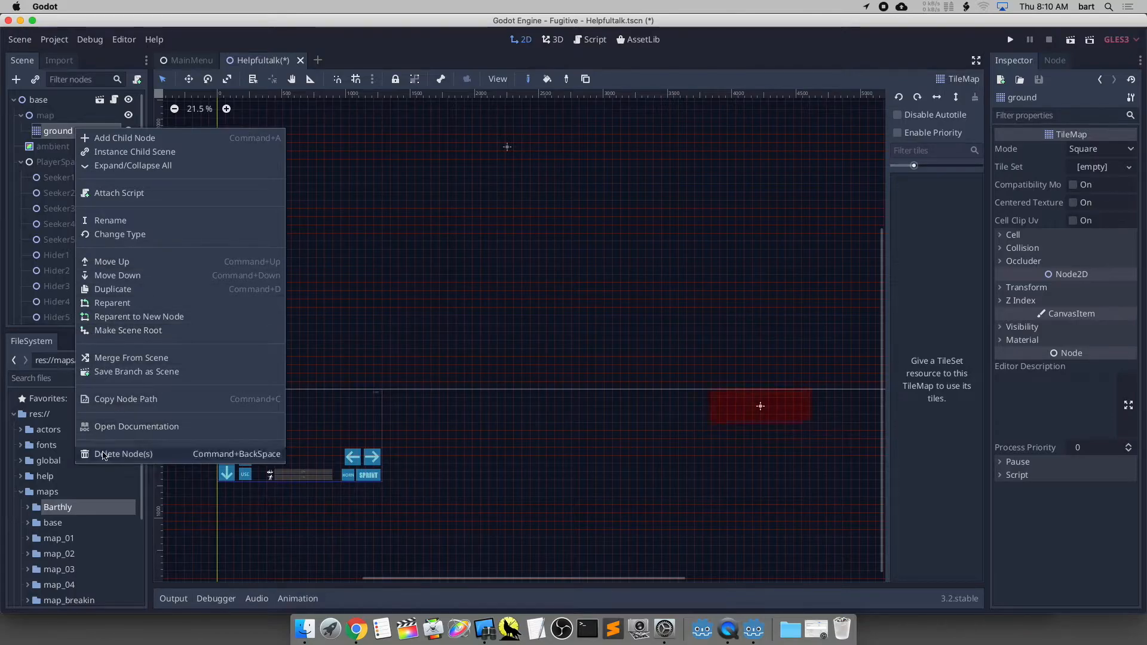
click(24, 258)
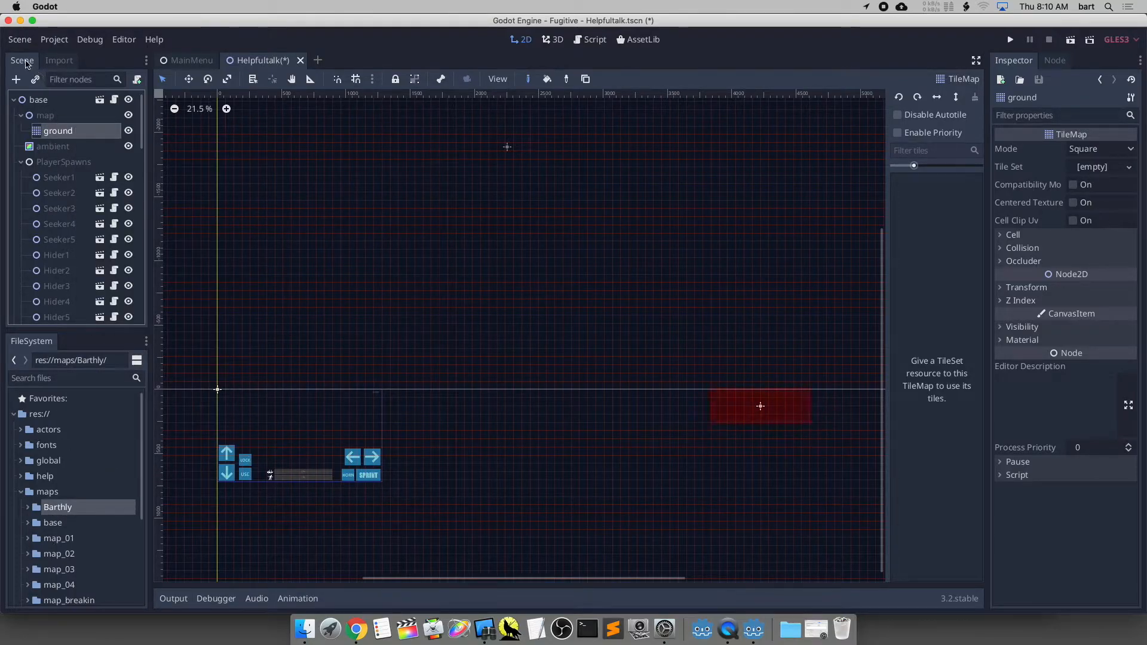
click(58, 60)
click(22, 61)
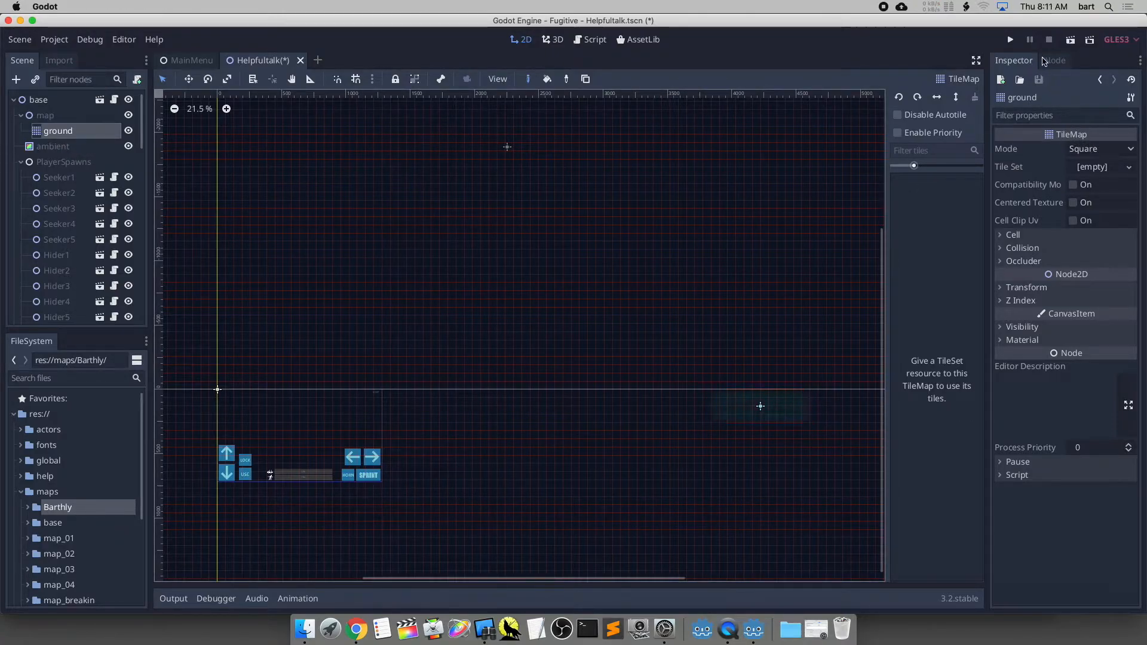
click(1051, 61)
click(1032, 63)
click(361, 621)
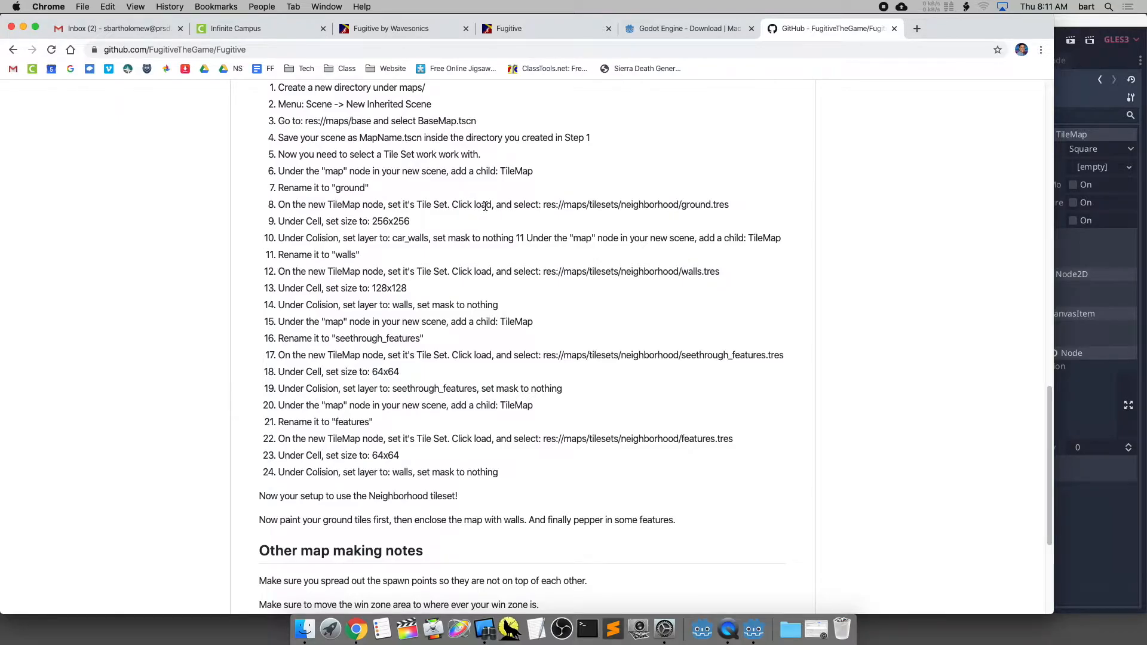
click(1131, 60)
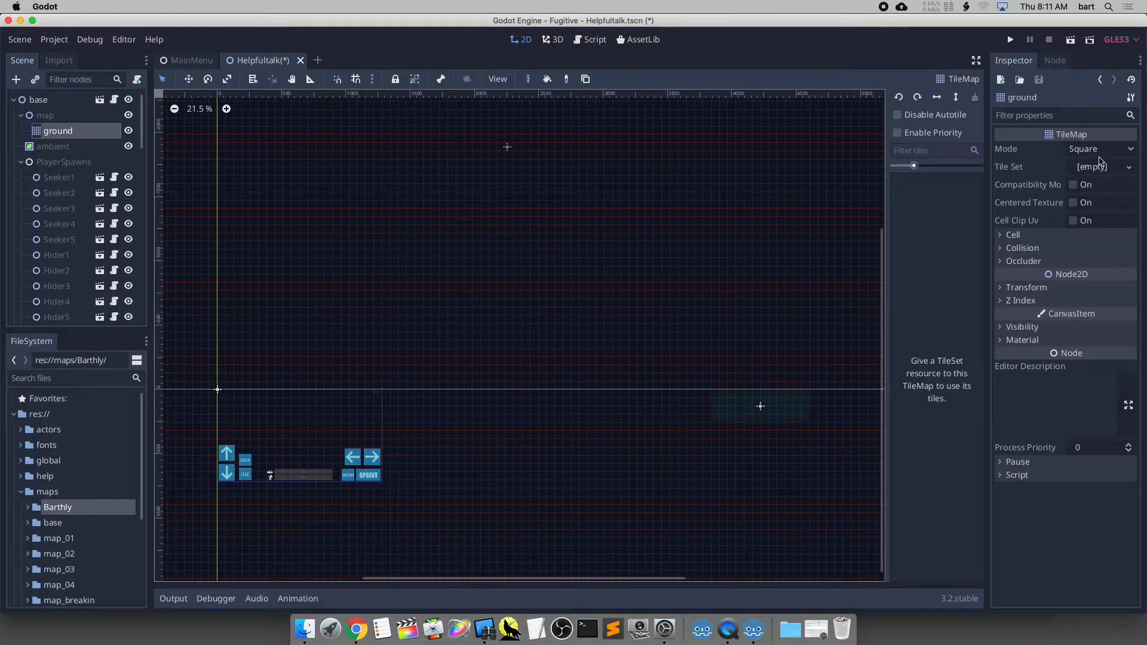
Start loading an existing resource file for the ground node's Tile Set property.
click(1101, 150)
click(1063, 163)
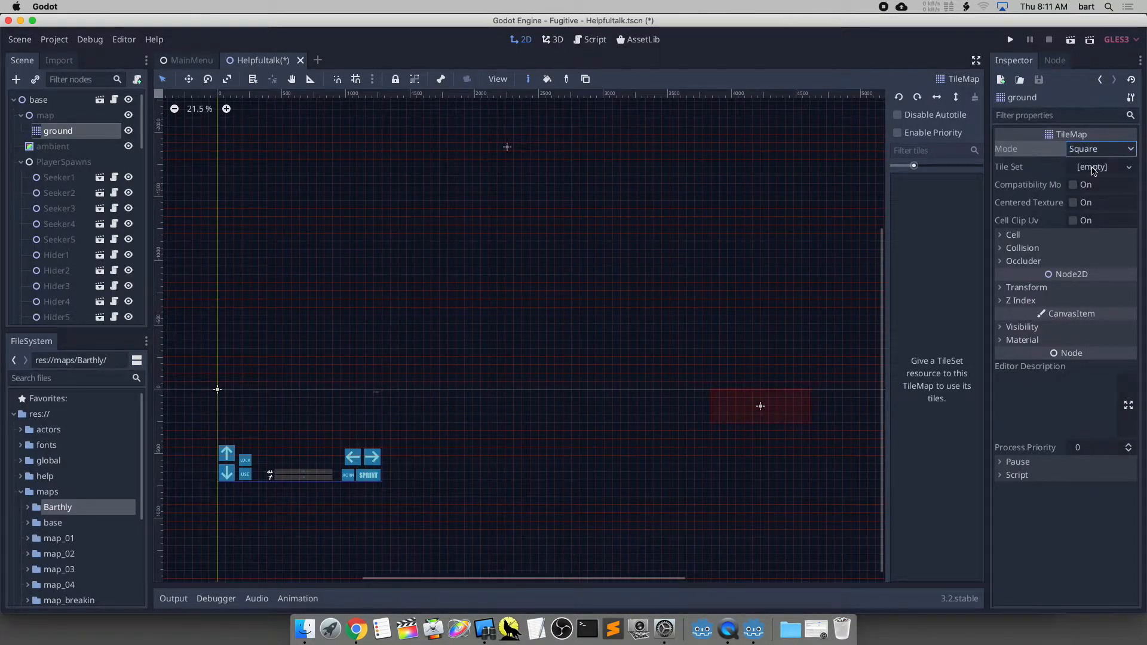
click(1093, 170)
click(1032, 167)
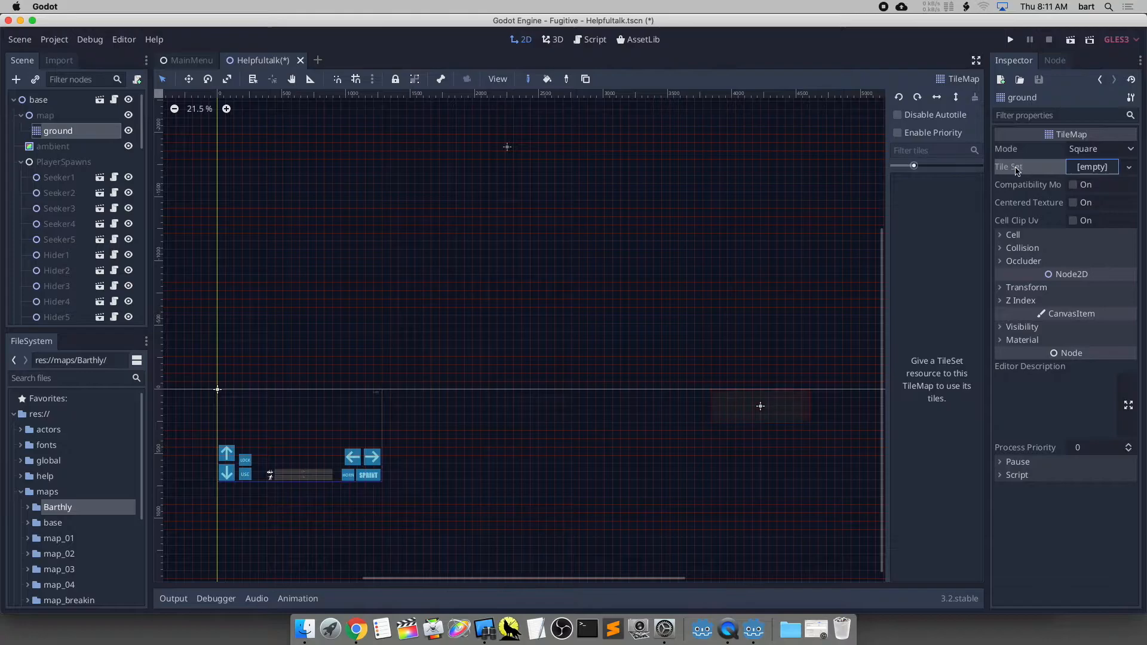
click(1086, 169)
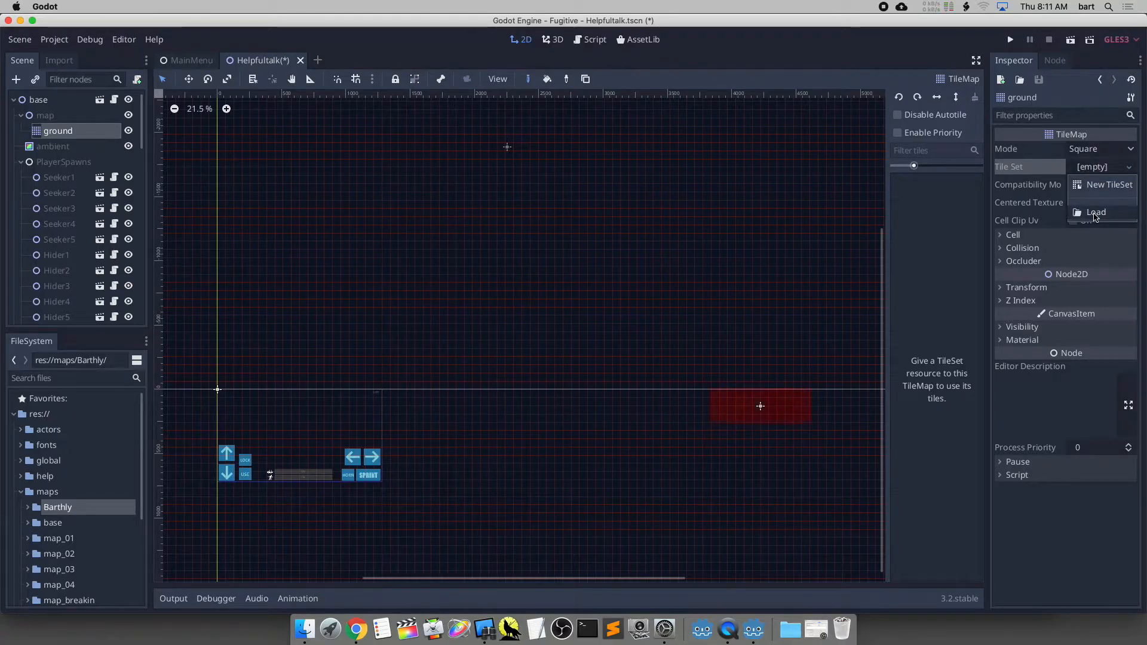
click(1097, 213)
Try to open the tile set by entering its full path res://maps/tilesets/neighborhood/ground.tres as the browsing location.
double_click(305, 117)
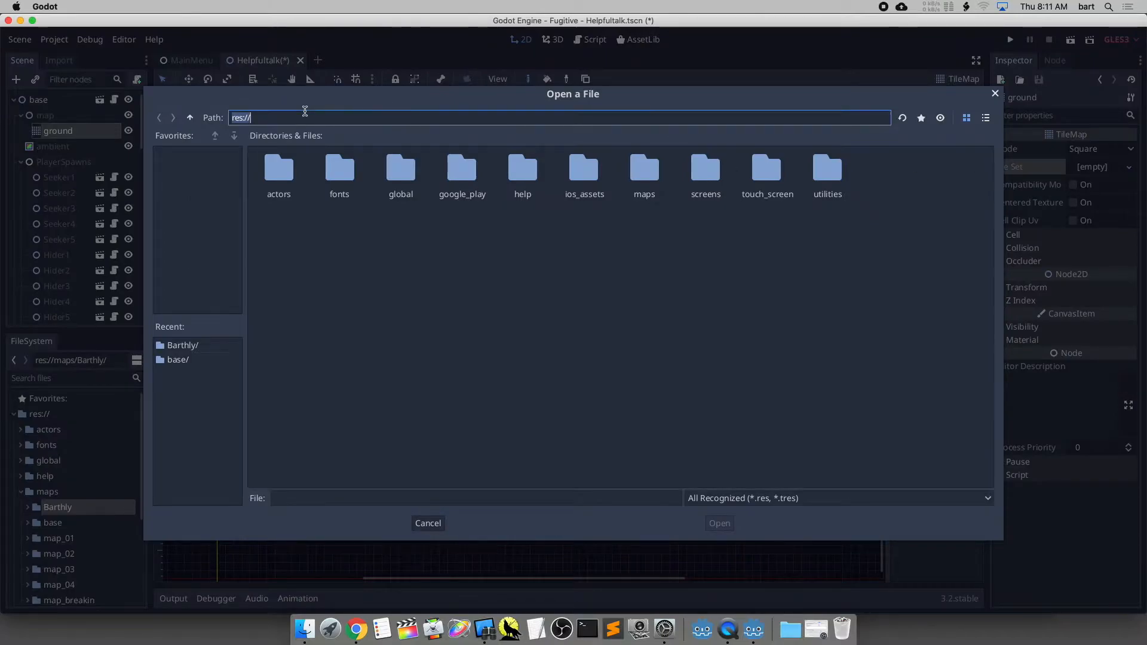
text(res://maps/tilesets/neighborhood/ground.tres)
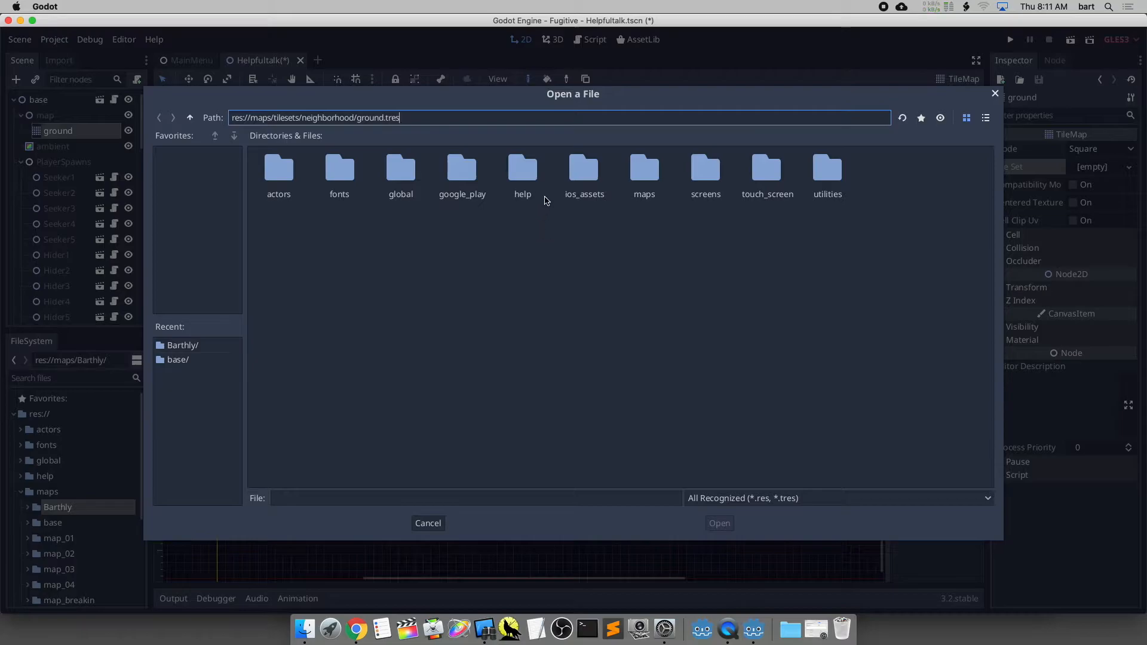
key(Return)
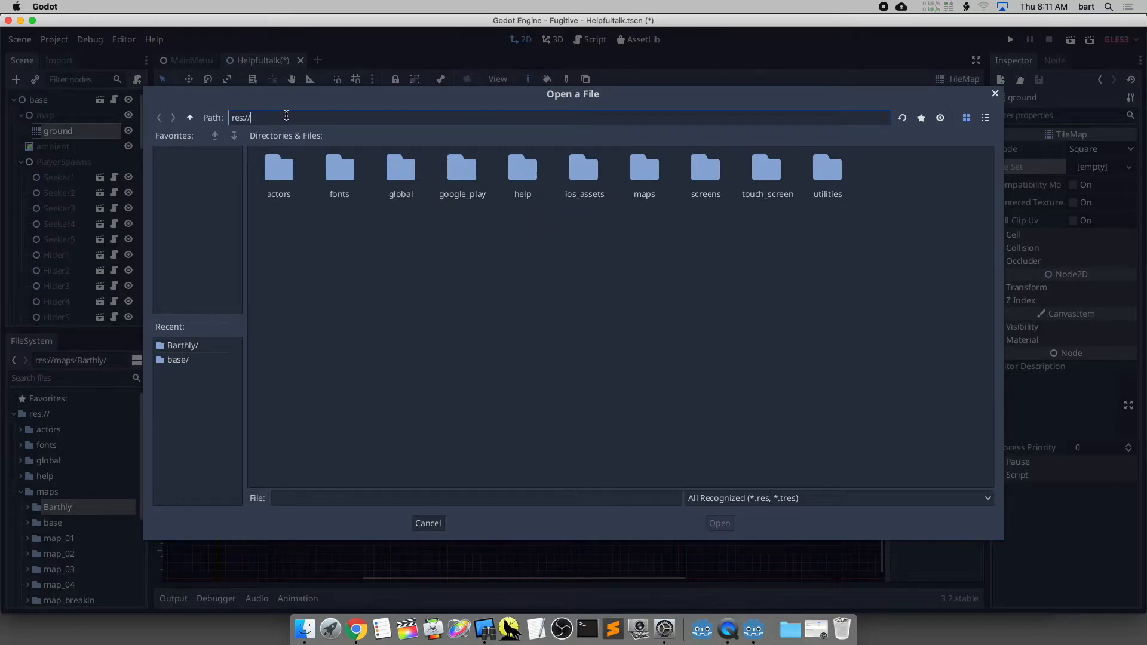
text(res://maps/tilesets/neighborhood/ground.tres)
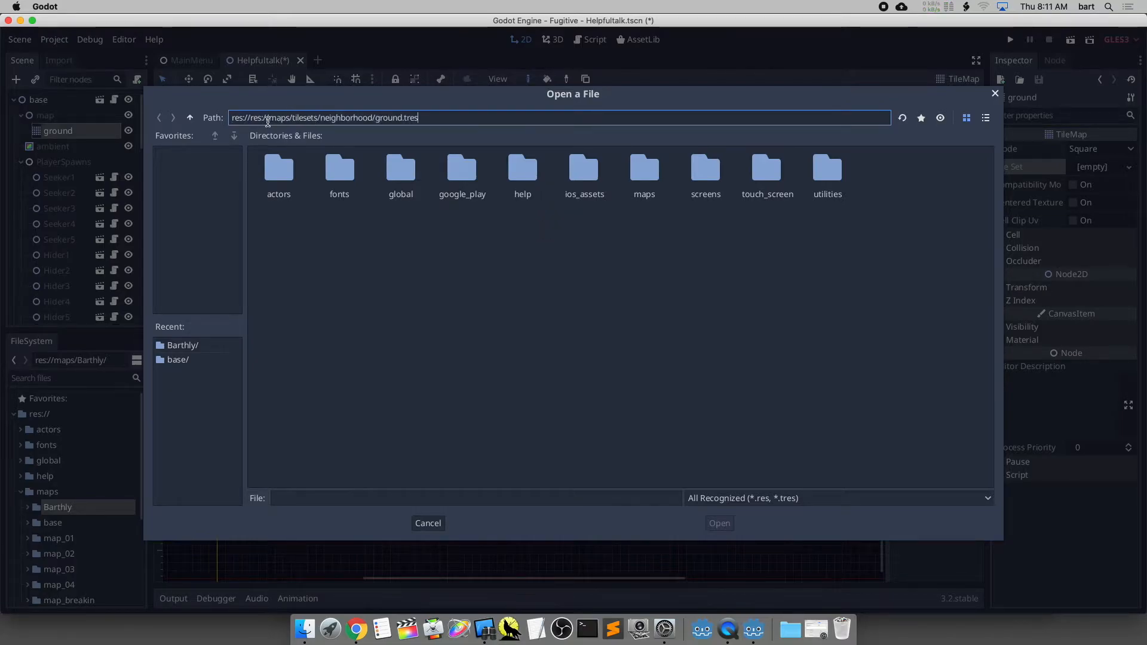
drag(450, 118, 224, 112)
text(res://maps/tilesets/neighborhood/ground.tres)
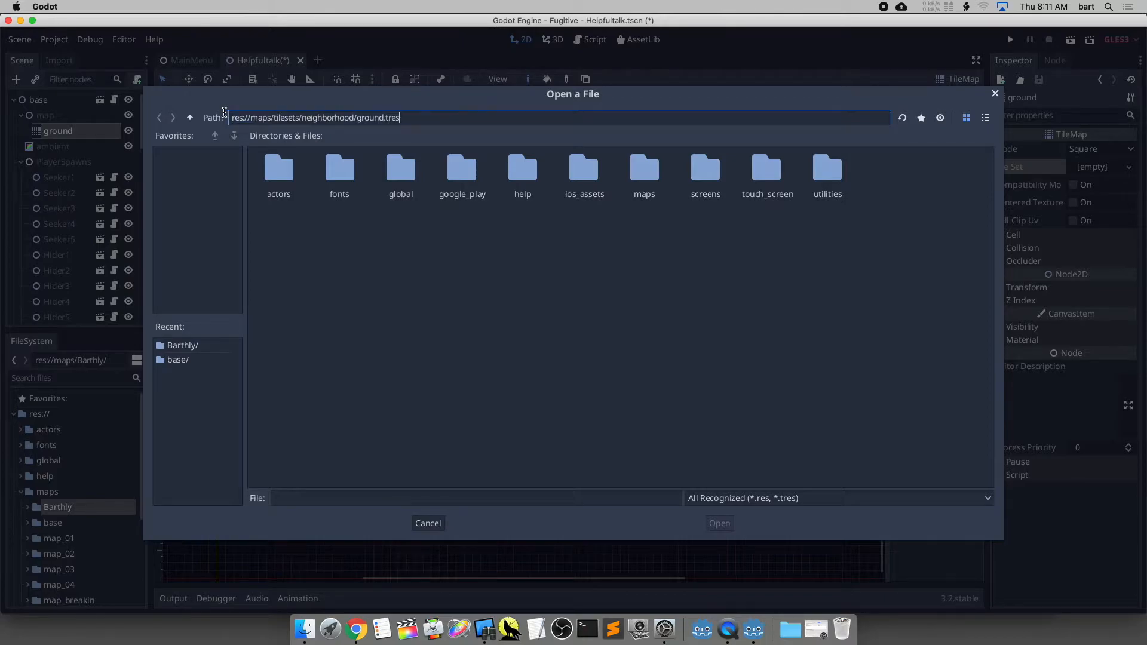
key(Return)
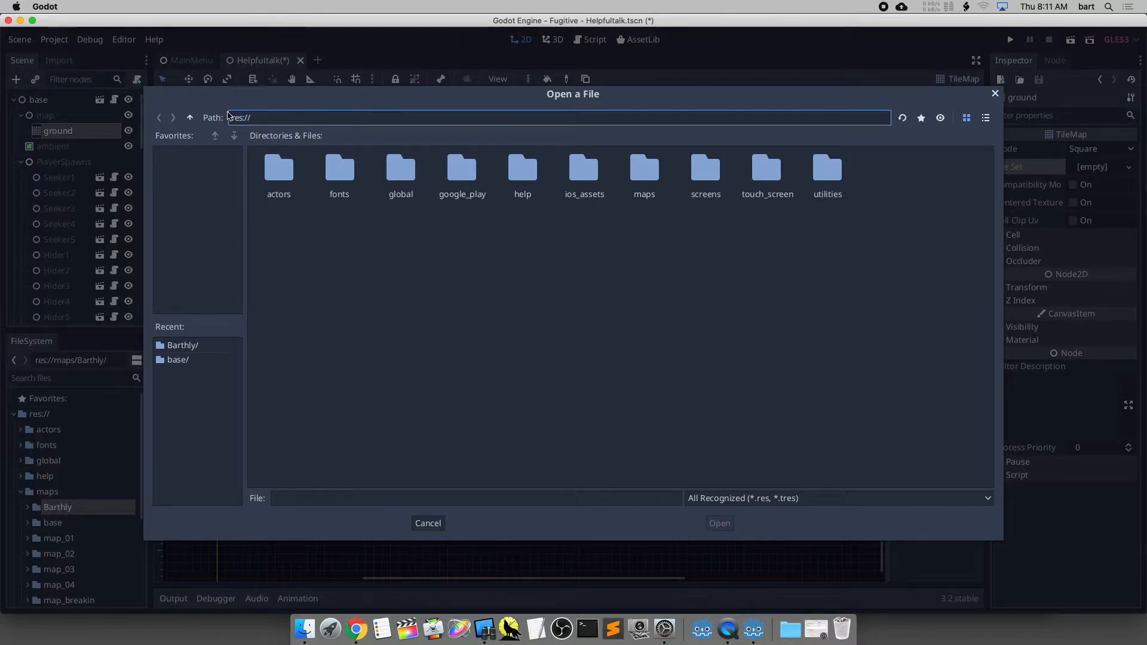
Browse to res://maps/tilesets/neighborhood/ and load ground.tres as the ground node's Tile Set.
drag(265, 117, 209, 117)
text(res://maps/tilesets/neighborhood/ground.tres)
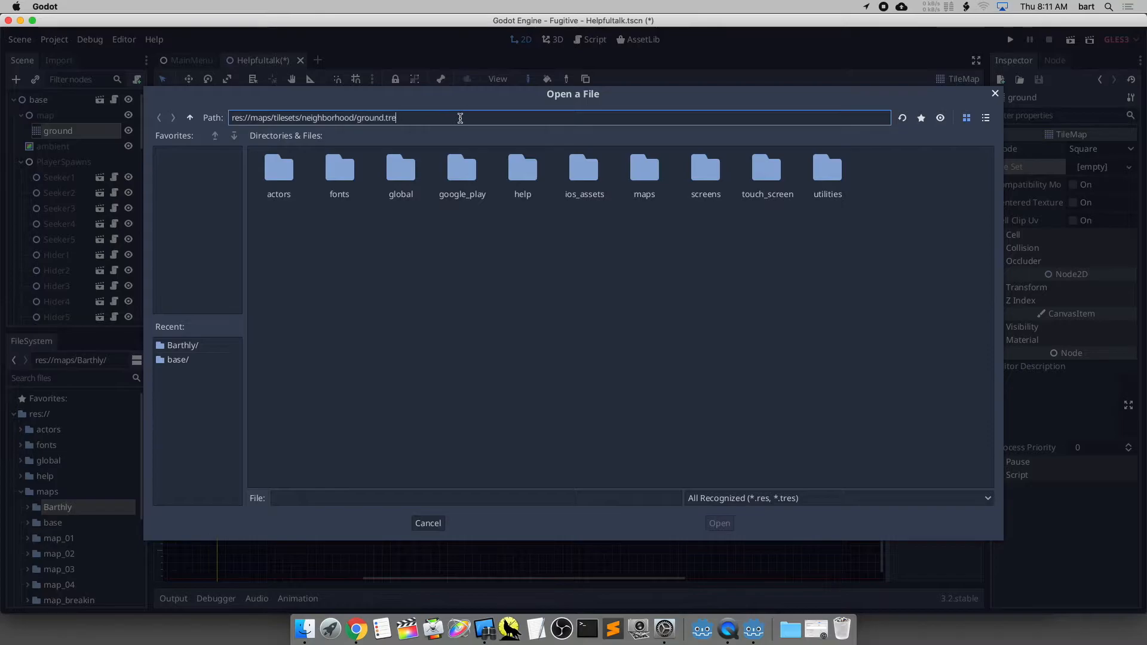
key(BackSpace)
key(BackSpace)
key(BackSpace)
key(BackSpace)
key(BackSpace)
key(BackSpace)
key(BackSpace)
key(Return)
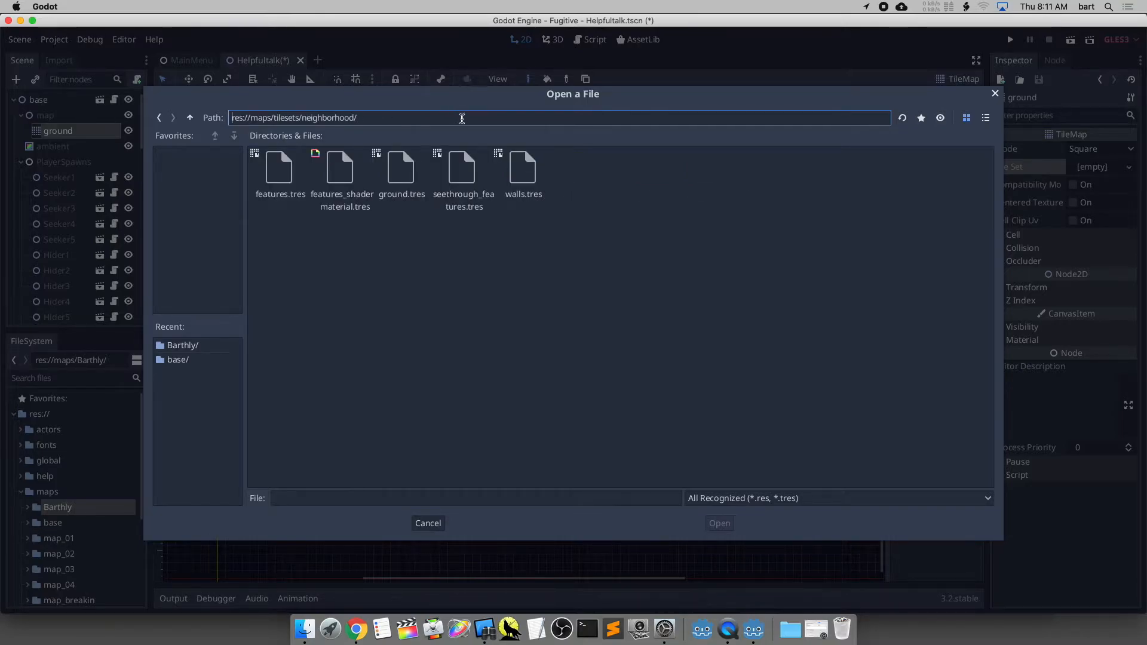
click(404, 180)
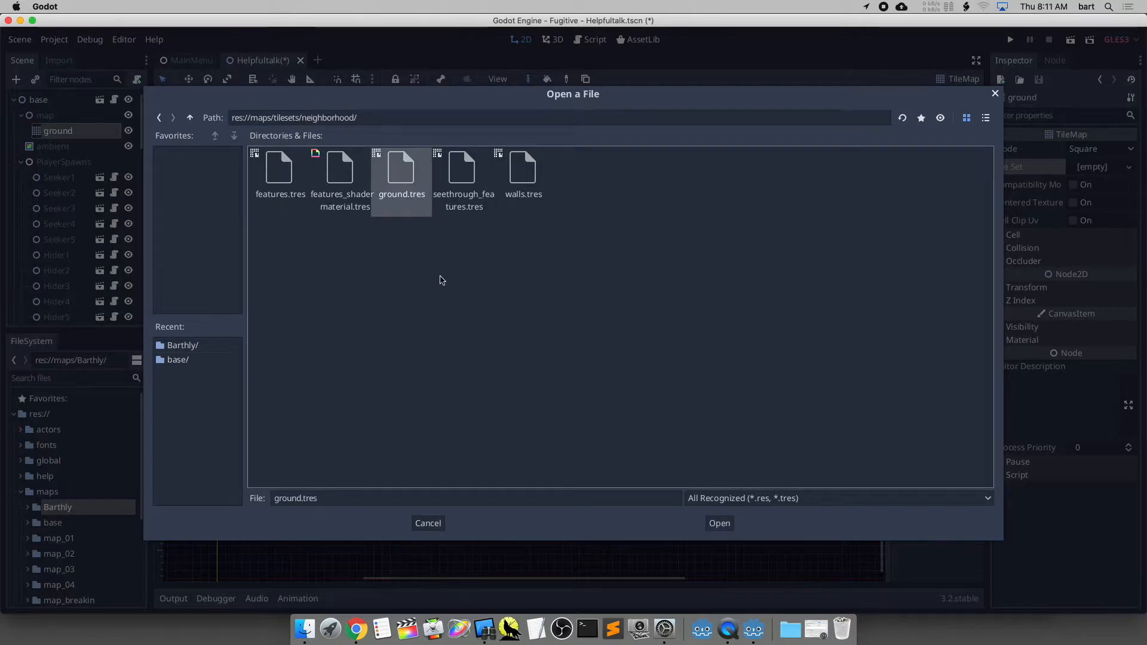
click(720, 523)
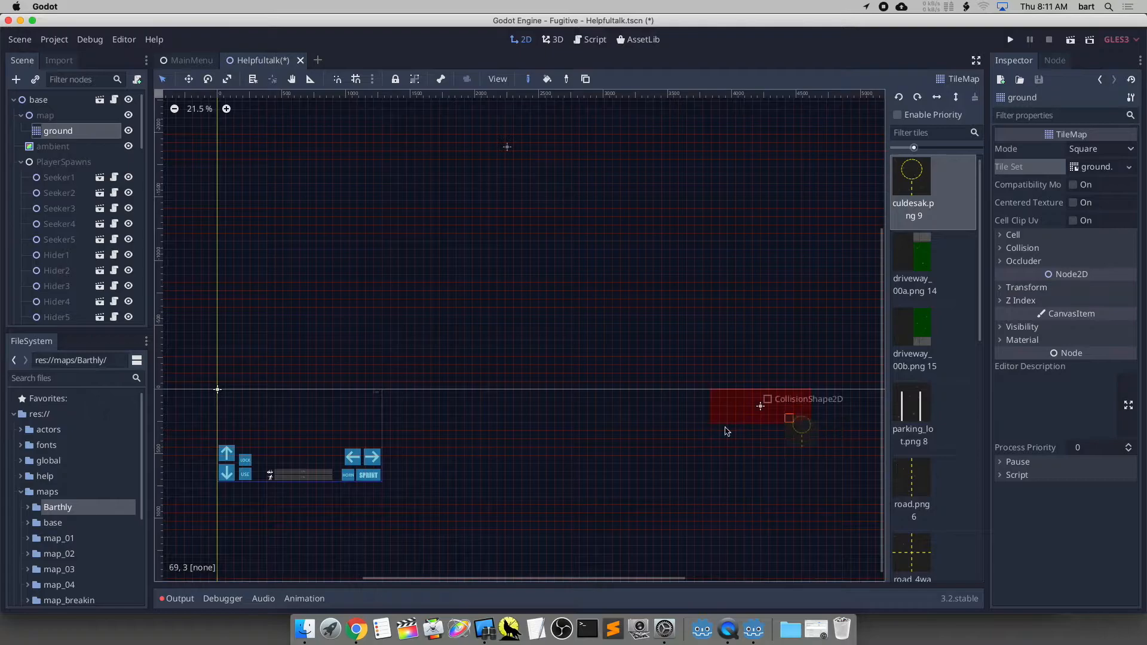
Check the README steps in Chrome, return to Godot and save the Helpfultalk scene.
click(357, 628)
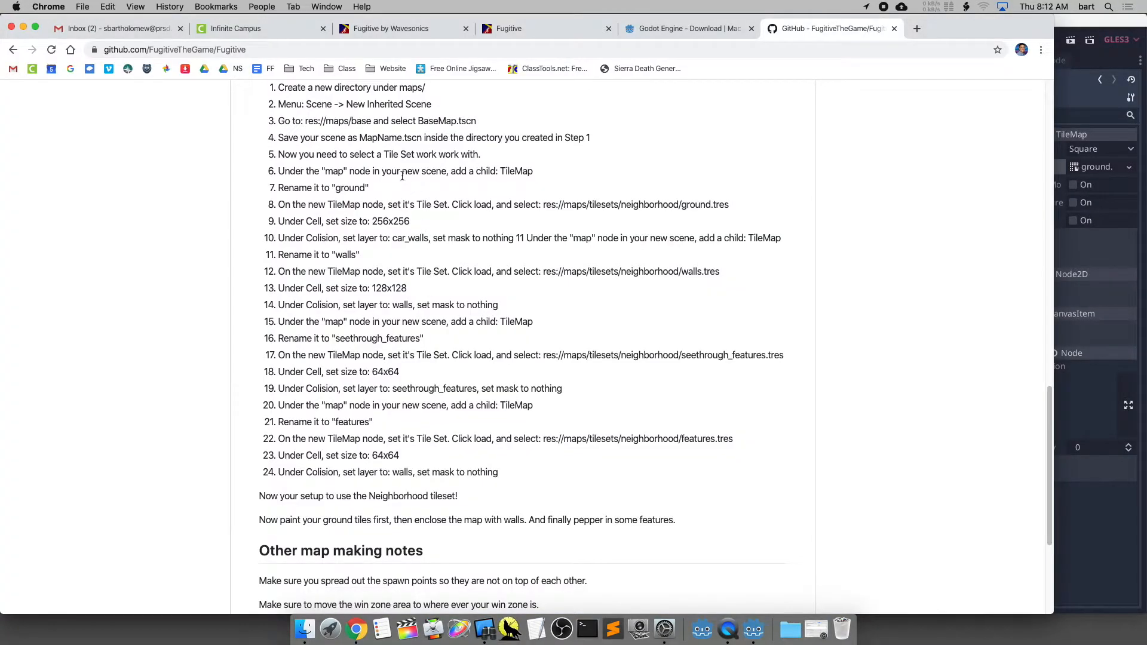
click(1135, 251)
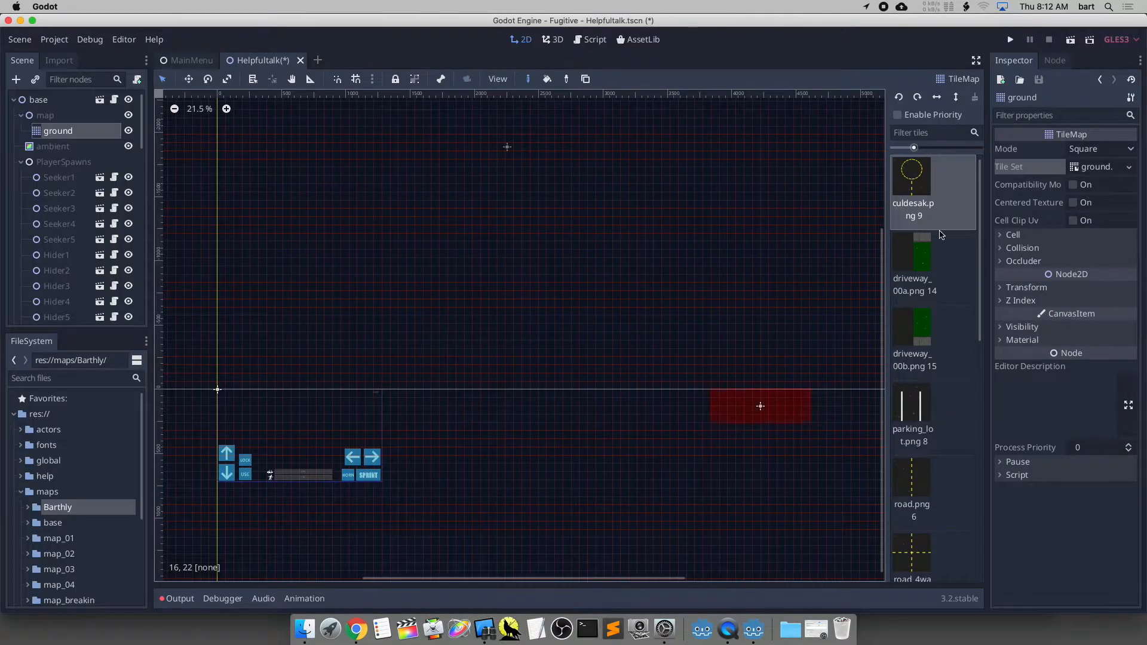
key(super+s)
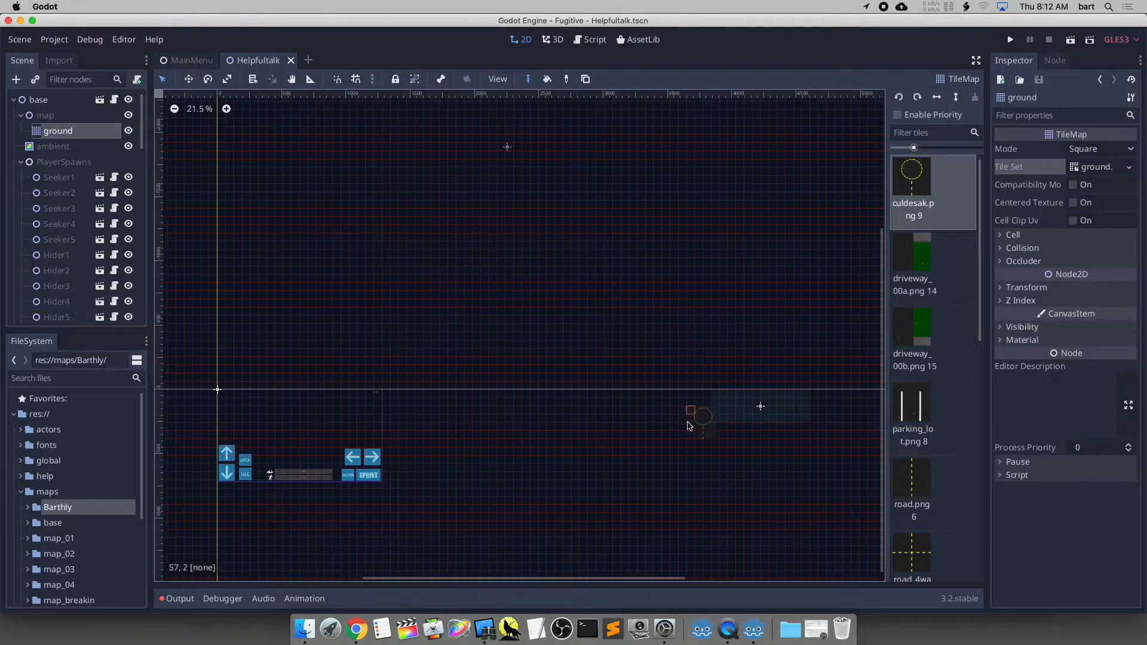
Look up the required cell size in the README in Chrome, copy the value 256, and return to Godot.
click(357, 629)
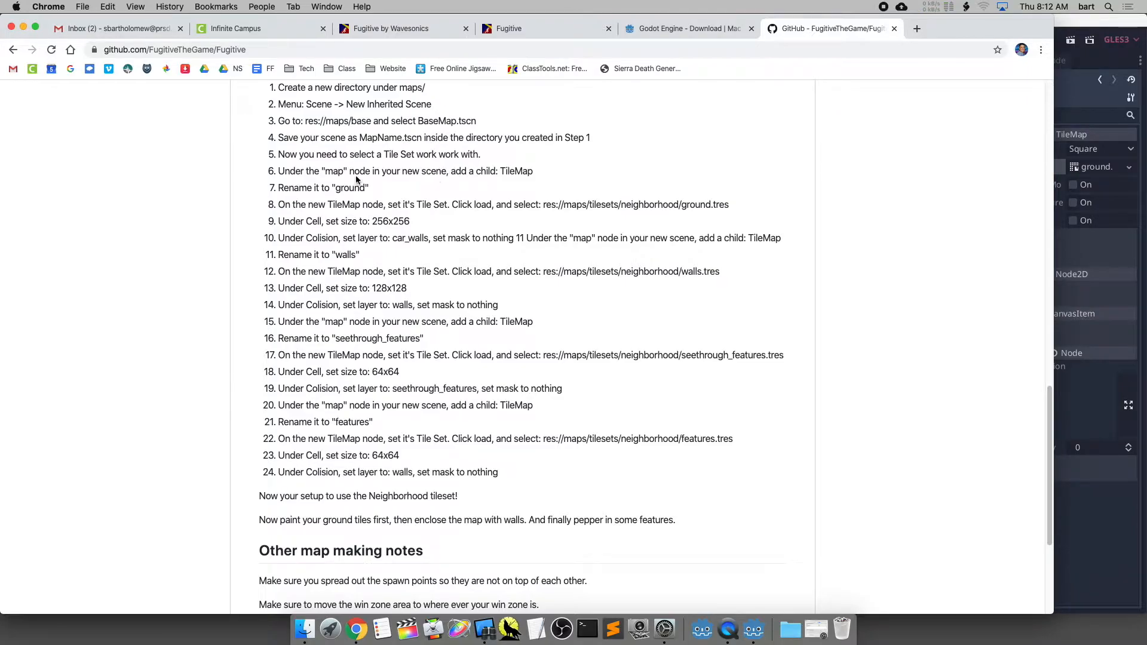
scroll(314, 193, down, 2)
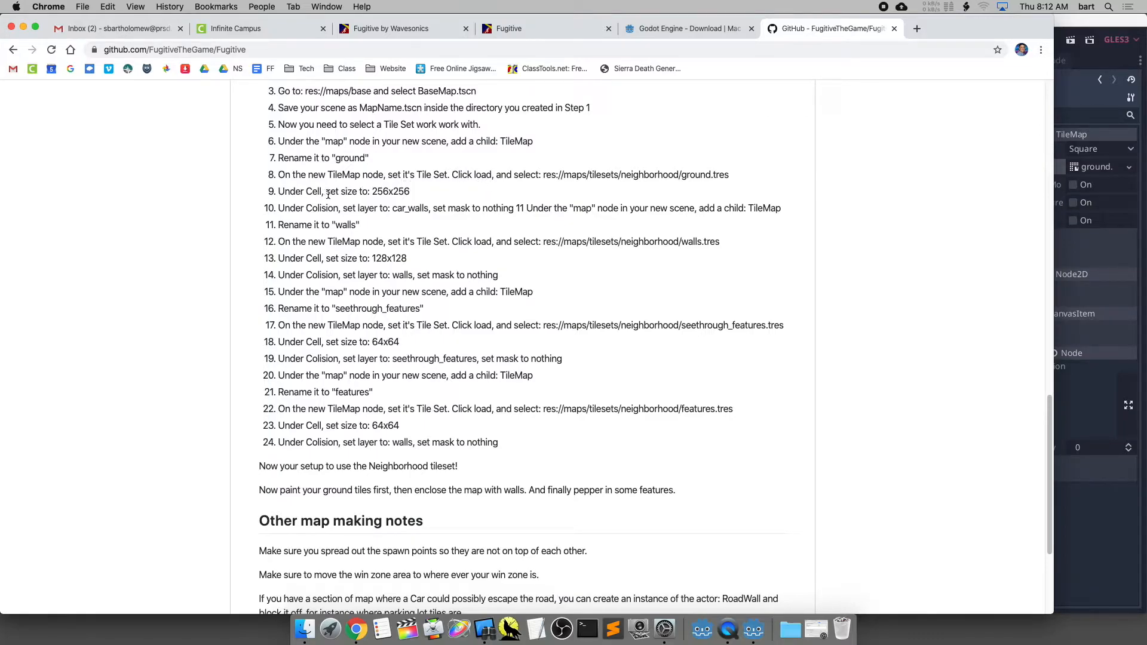
drag(372, 191, 387, 192)
key(super+c)
click(1106, 291)
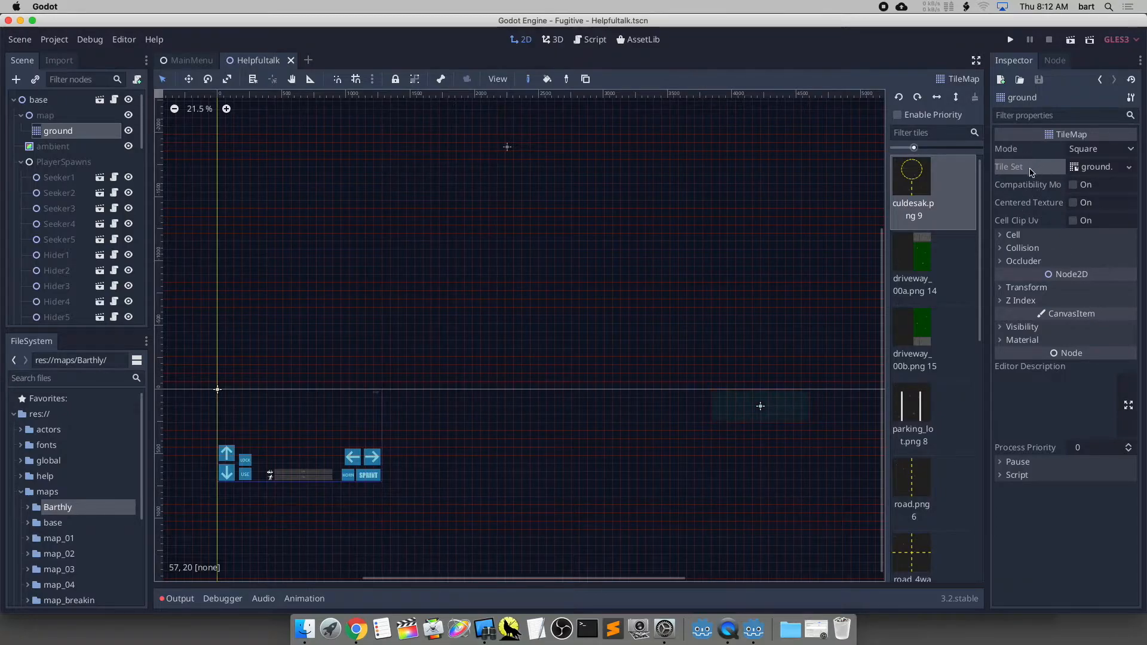
Set the ground TileMap's cell size to 256 for x and 256 for y.
click(1001, 235)
click(1091, 250)
text(256)
key(Tab)
text(256)
key(Return)
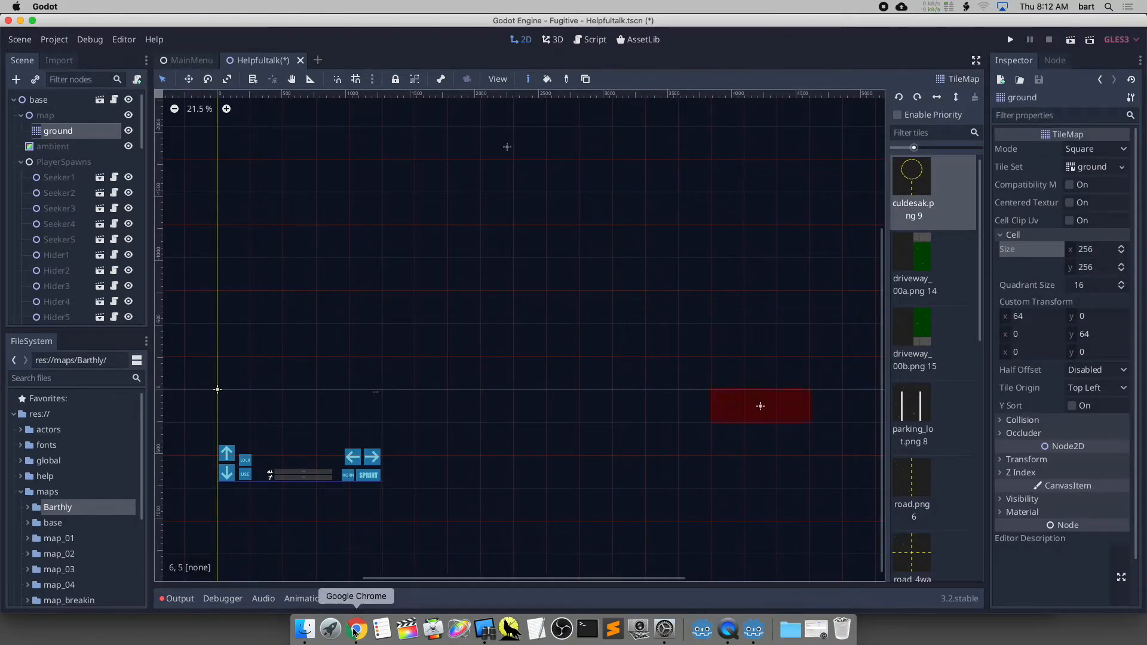
Read the README's collision instruction in Chrome, and expand the ground node's Collision properties in Godot.
click(357, 629)
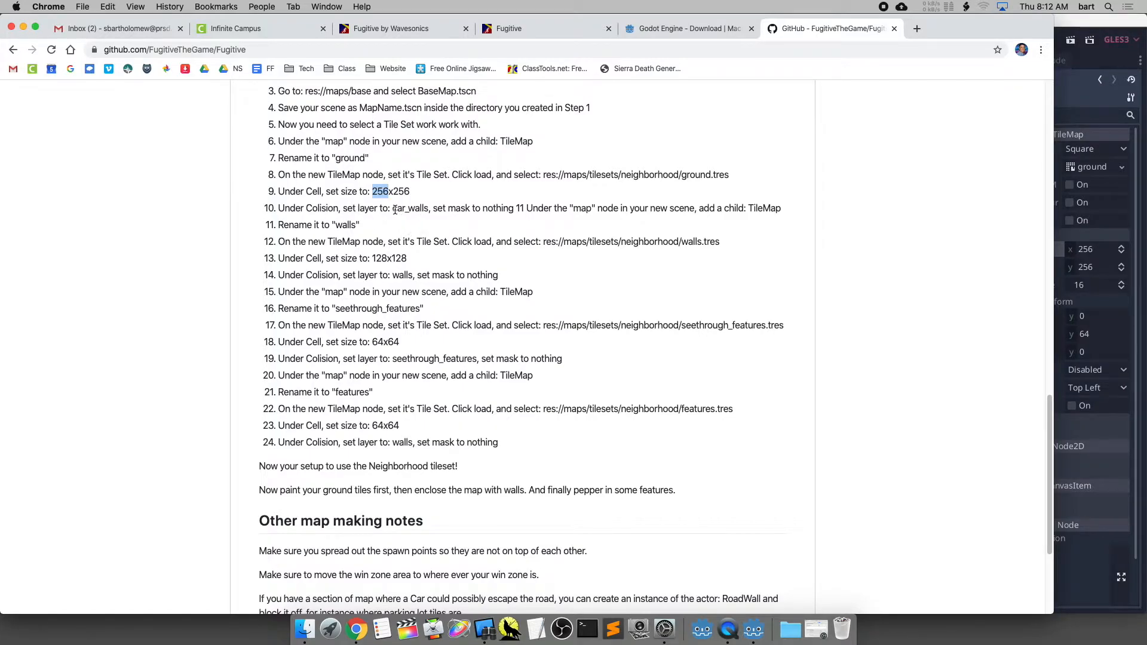
click(1145, 229)
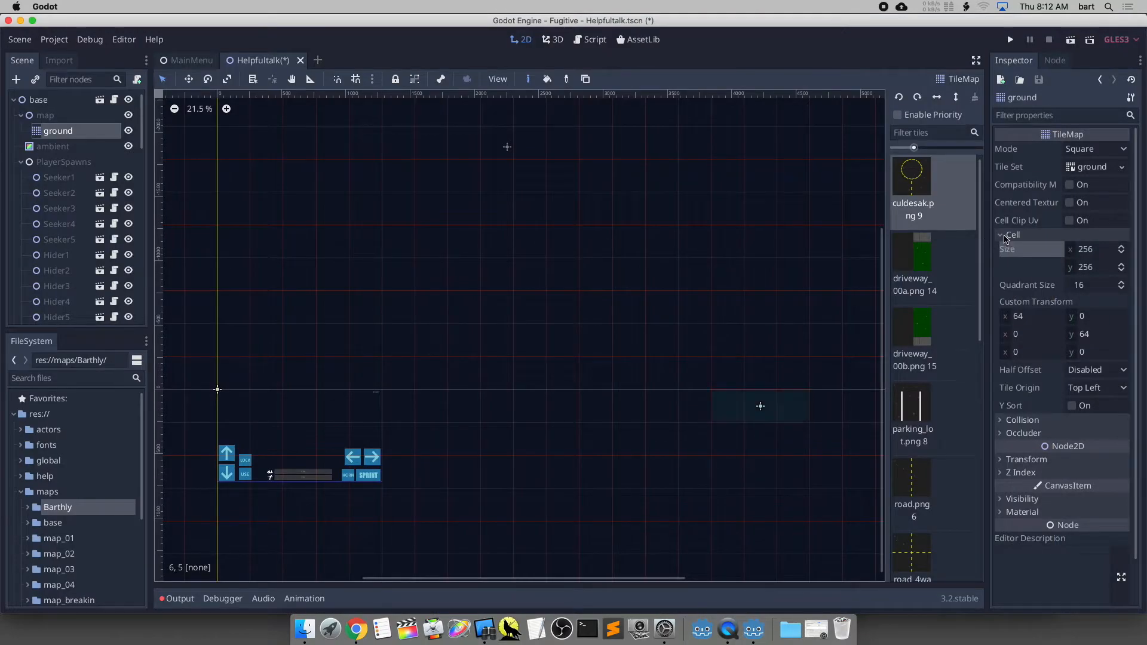
click(1006, 236)
click(1004, 249)
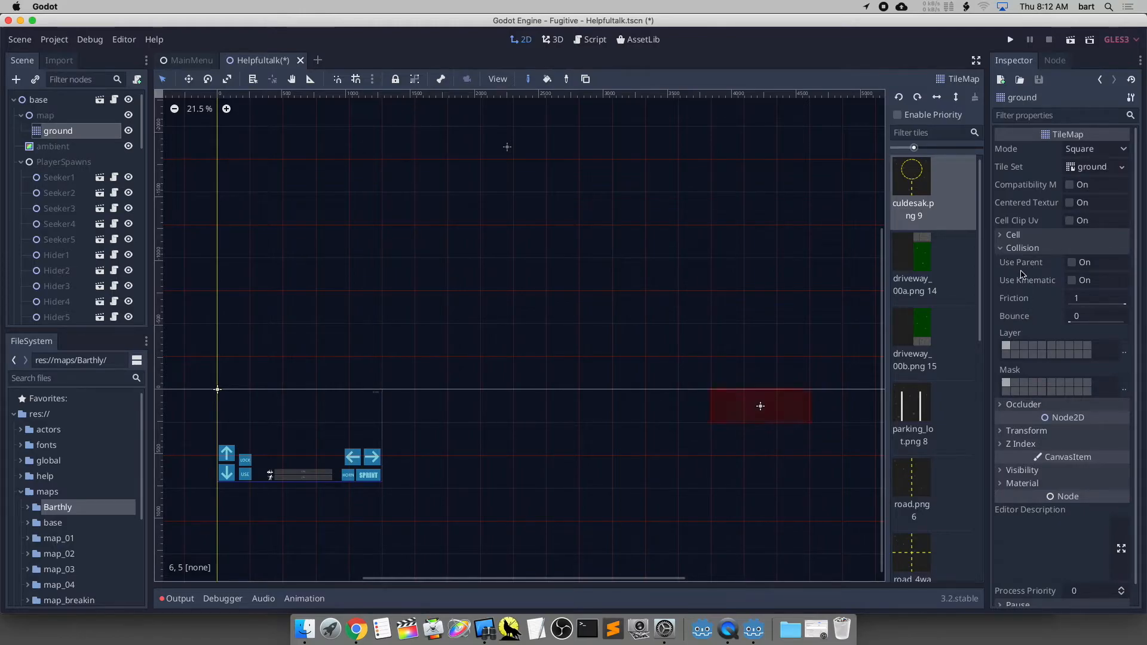
Recheck the required collision layer in Chrome, and enable car_walls in the ground node's collision Layer in Godot.
click(357, 629)
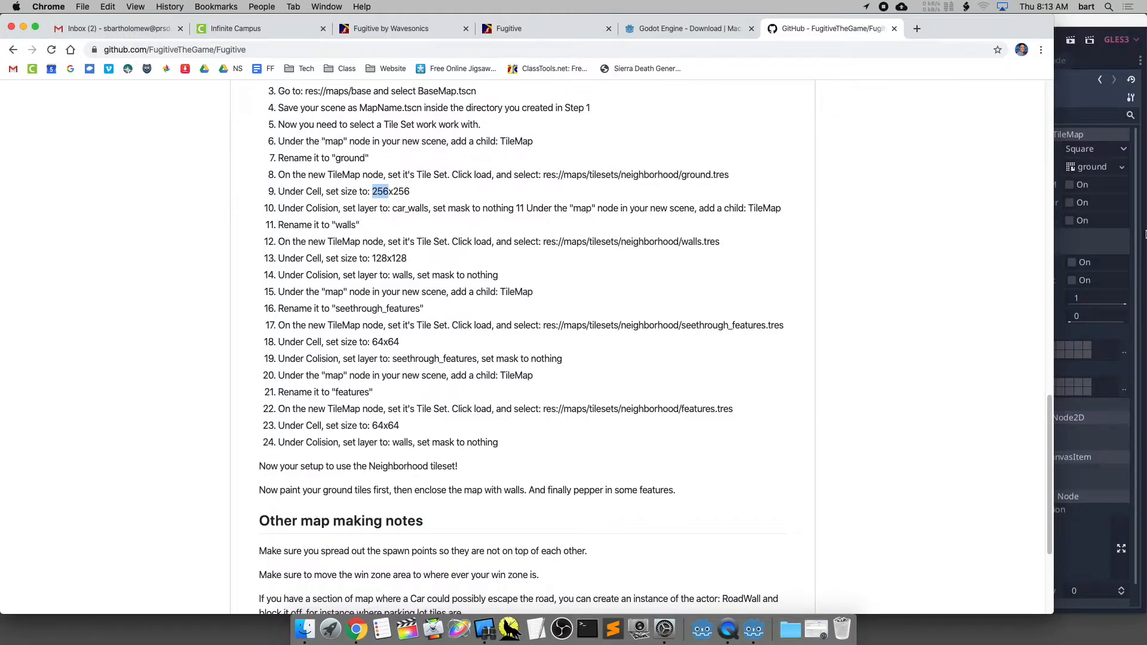
click(1129, 250)
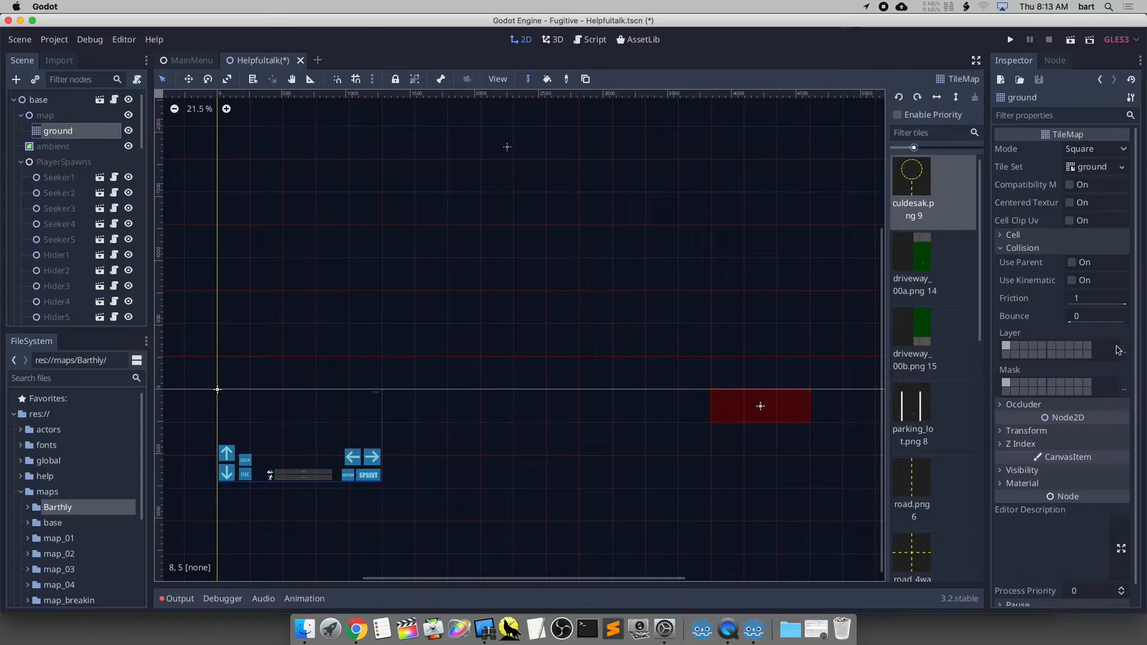
click(1126, 352)
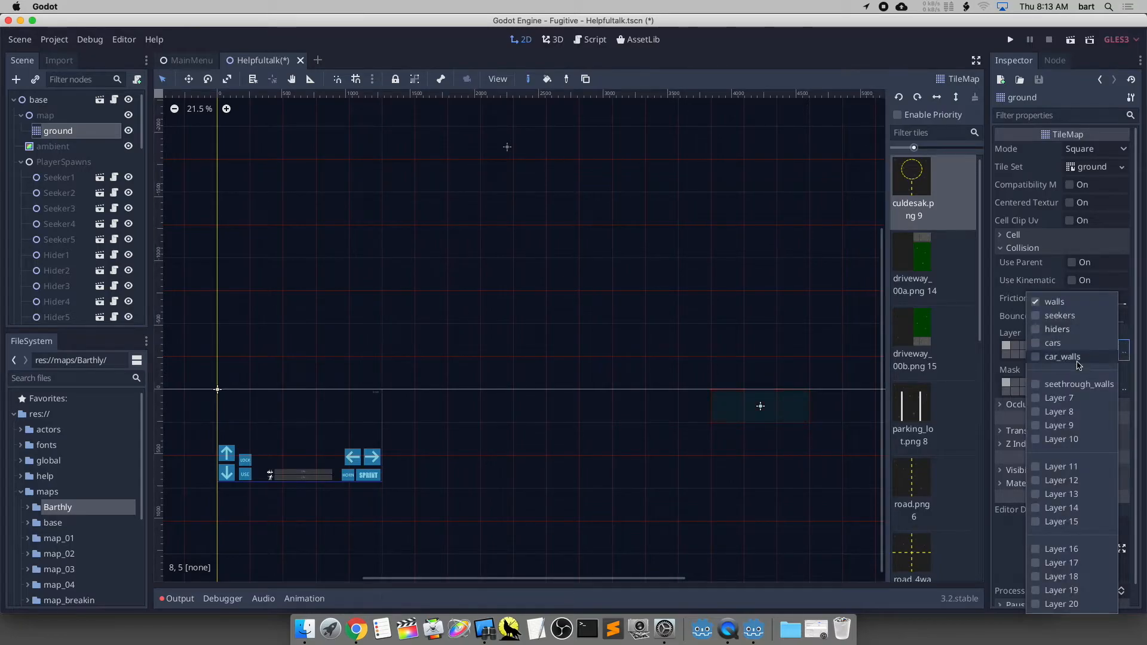
click(1050, 359)
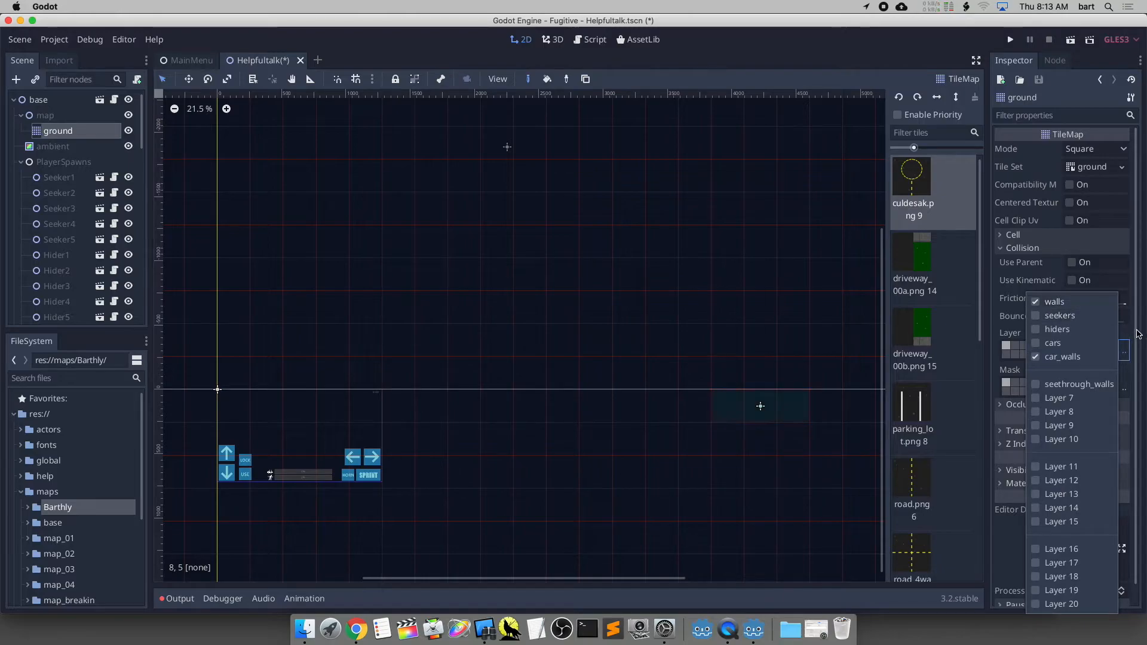
click(1136, 333)
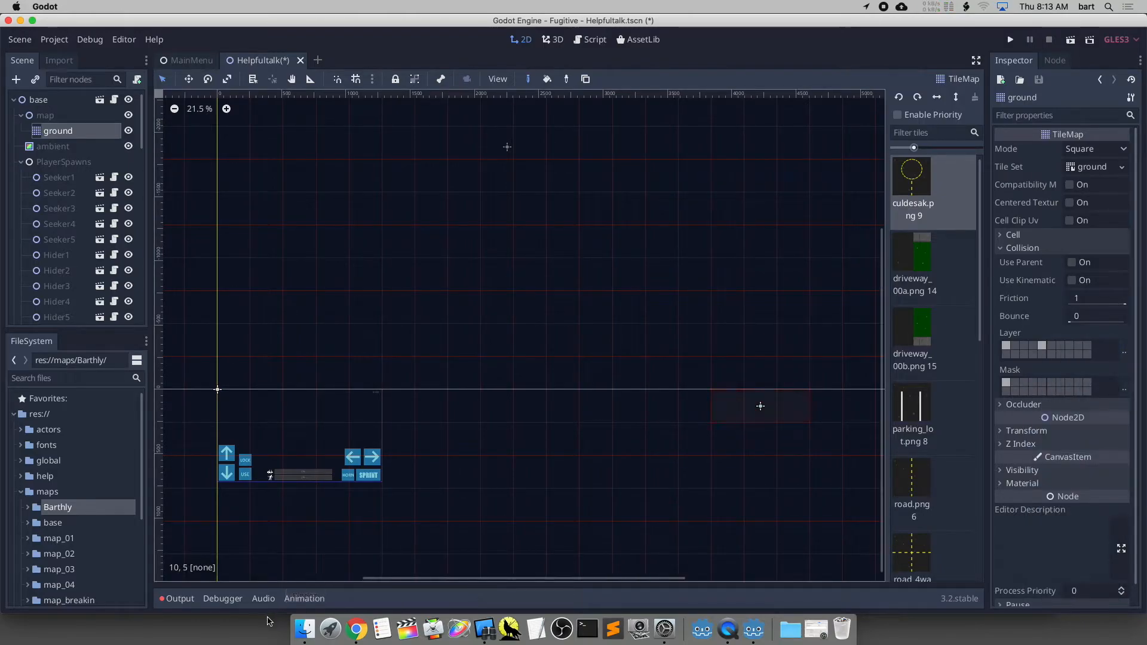
Check the mask instruction in Chrome, disable walls in the ground node's collision Mask in Godot, and save the scene.
click(357, 629)
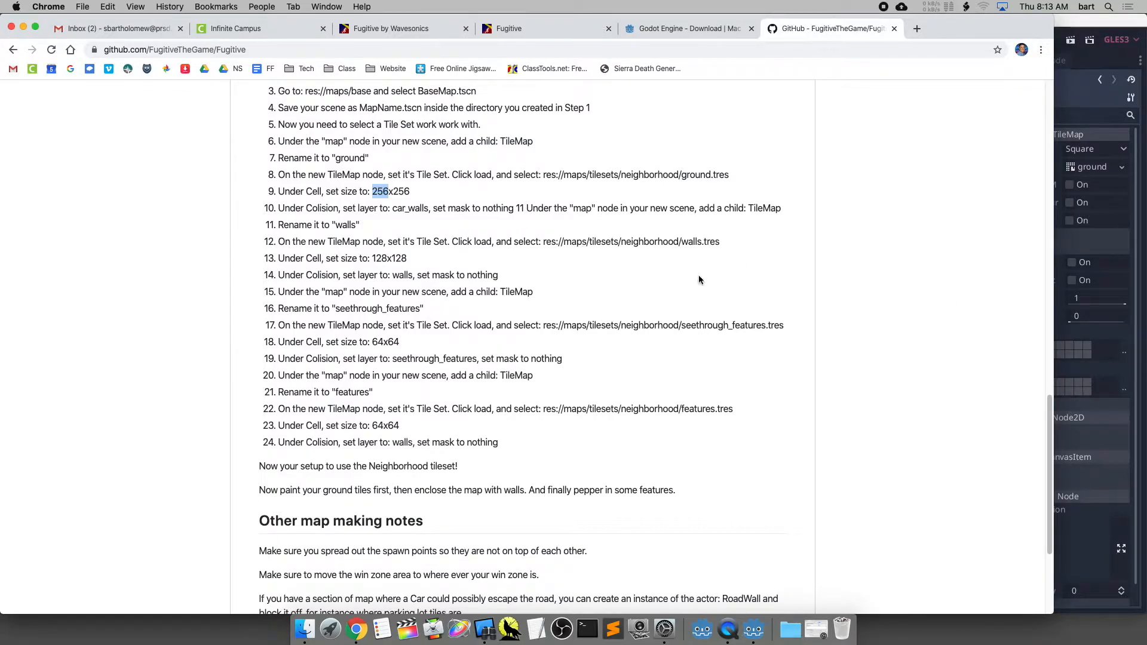
click(1142, 383)
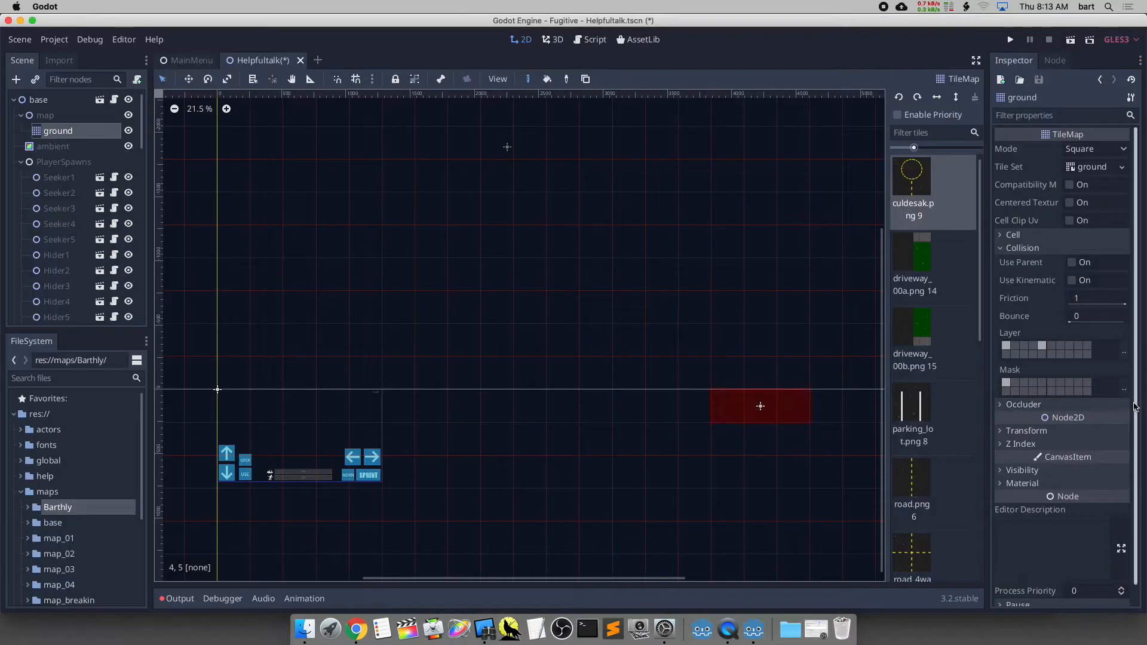
click(1125, 389)
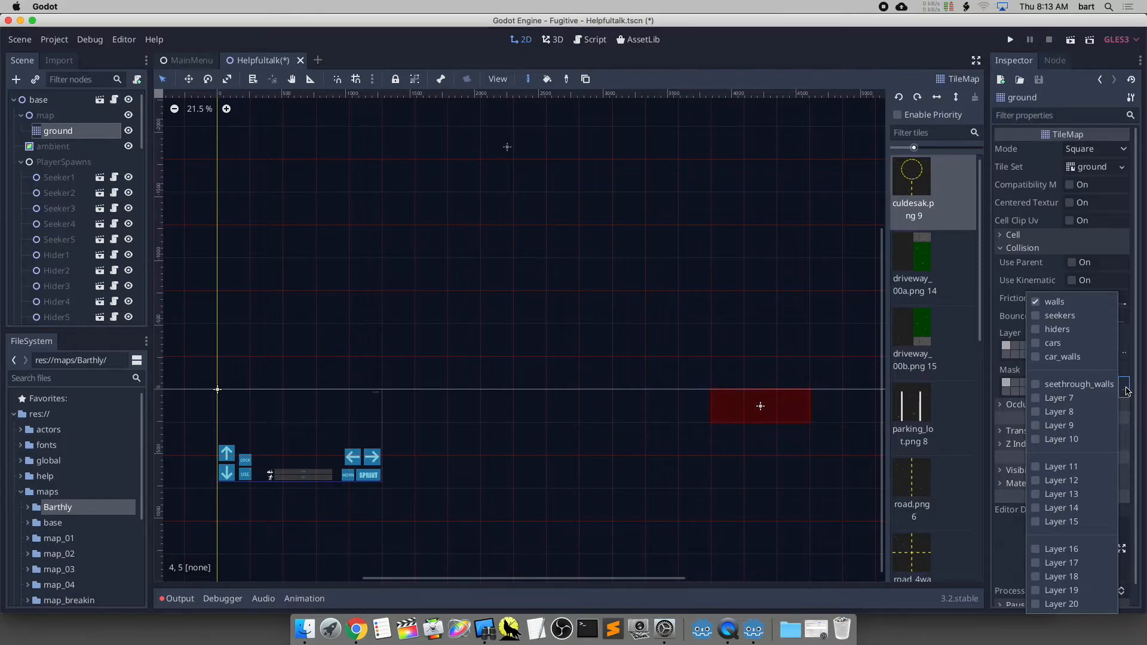
click(1047, 305)
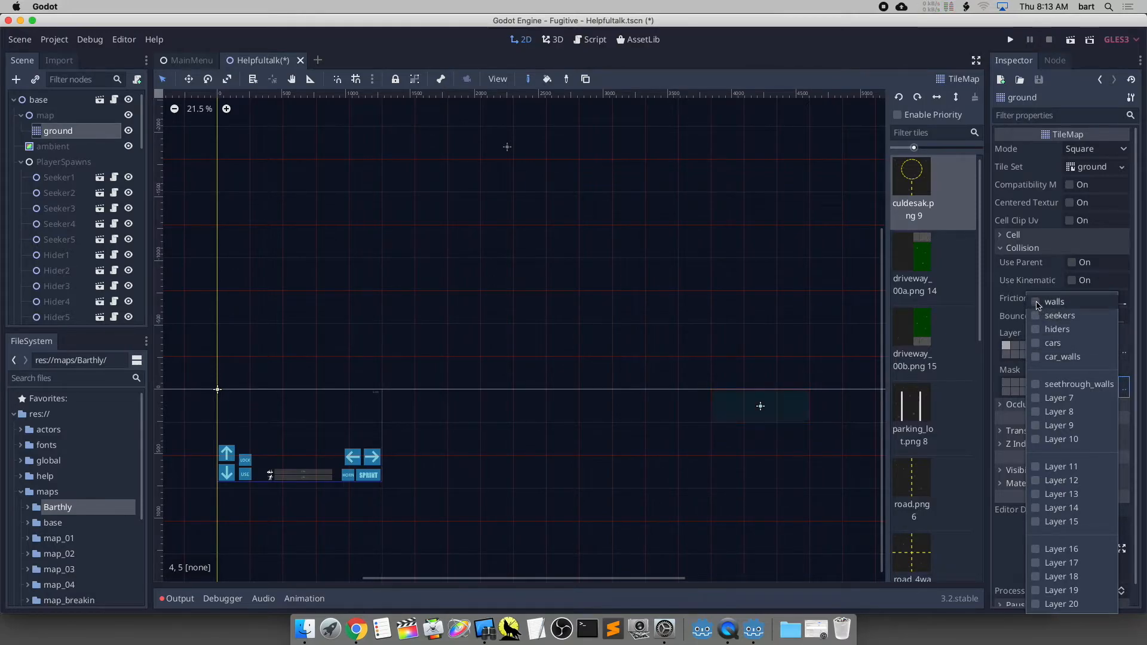
click(1143, 386)
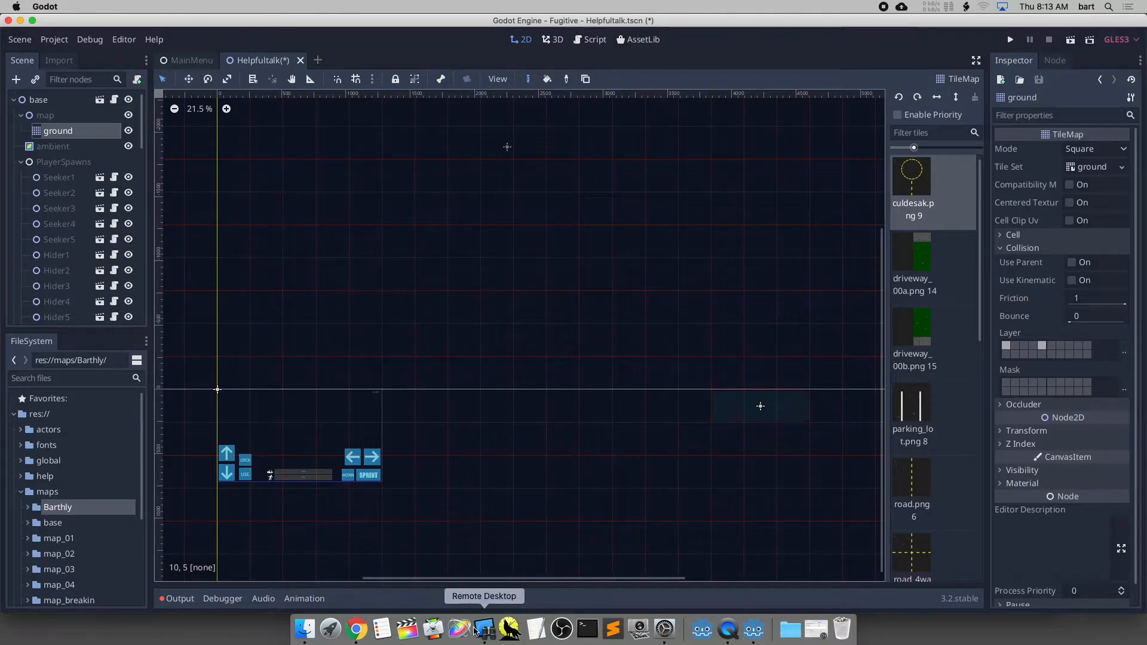
click(1124, 389)
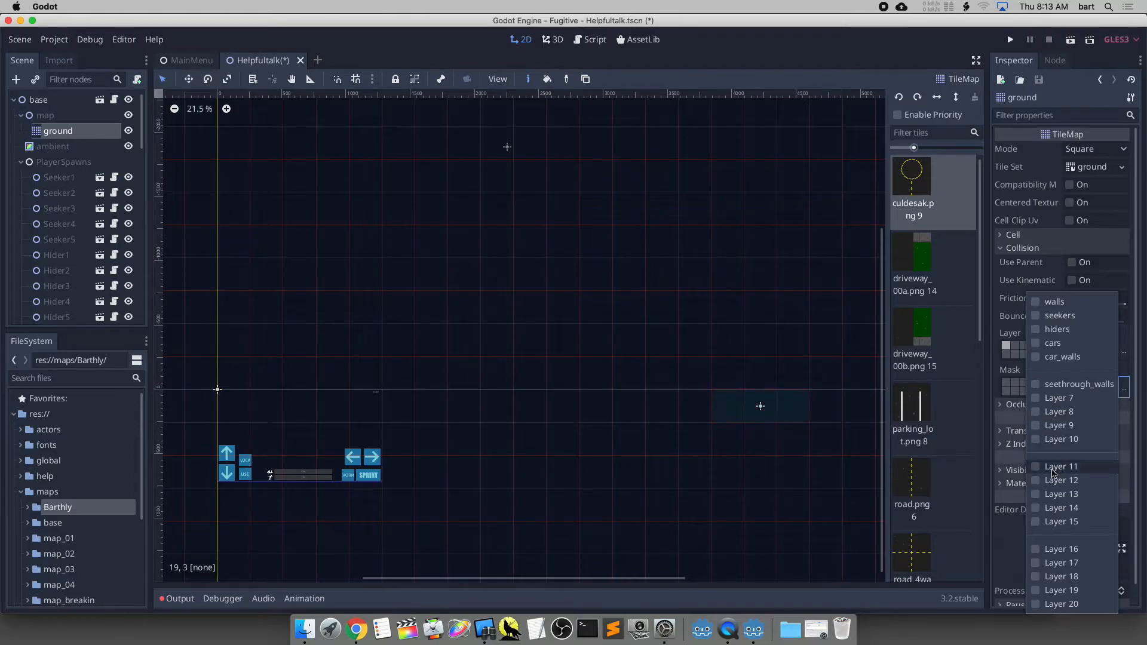
click(1134, 417)
key(super+s)
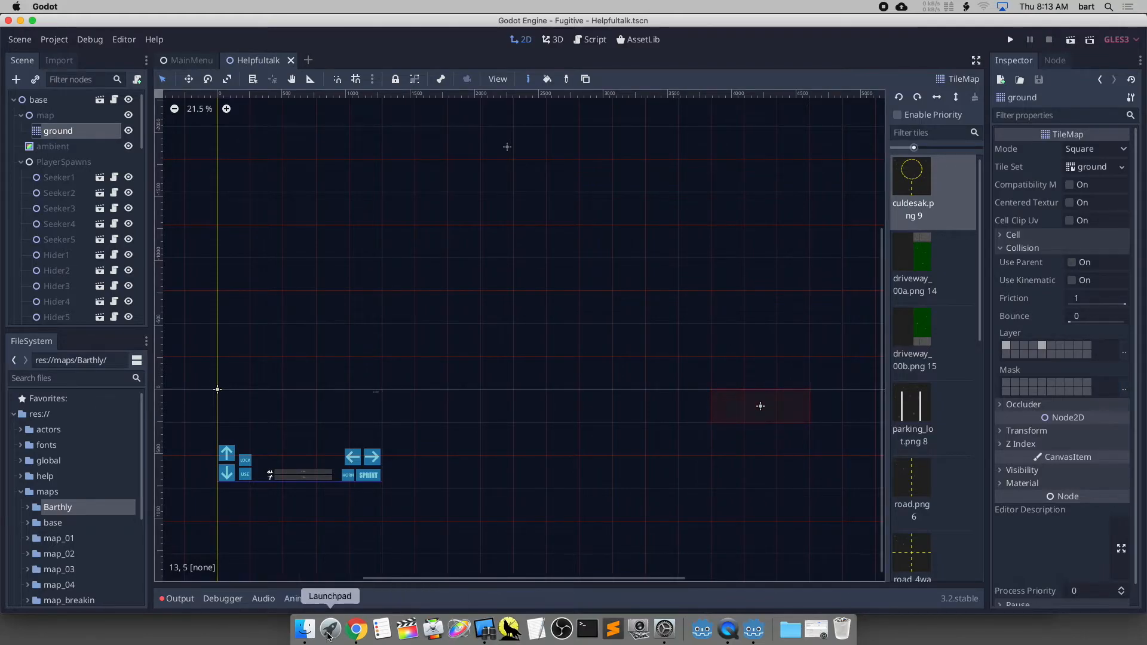
Read the README's map-making instructions in Chrome, from the ground collision settings to the following TileMap node.
click(357, 629)
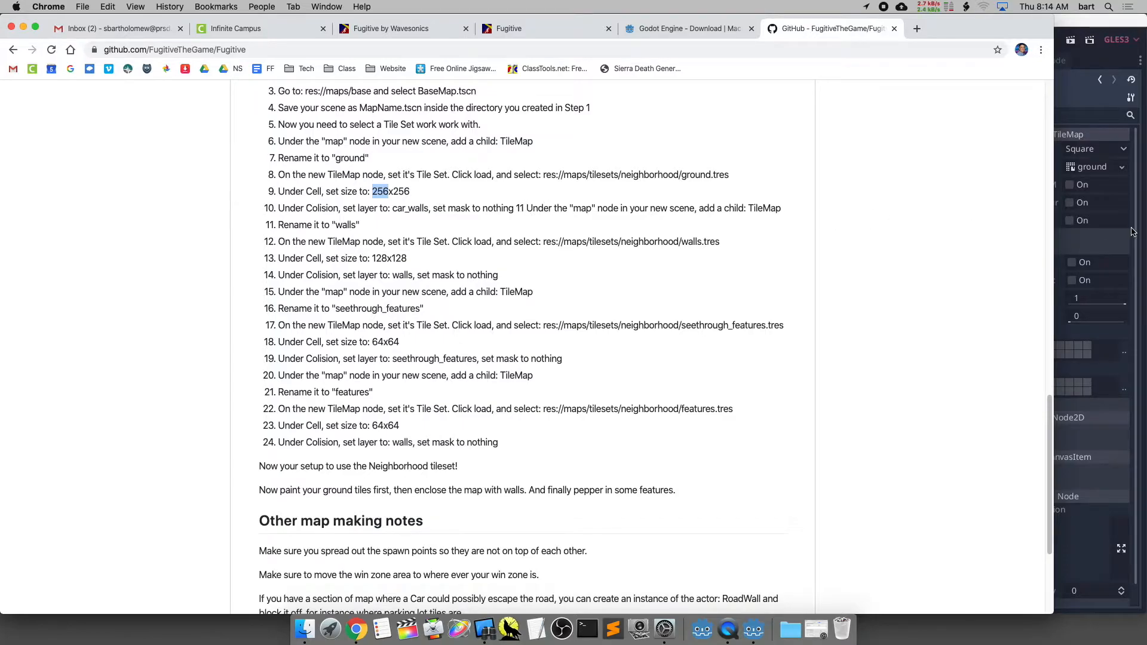
click(1144, 386)
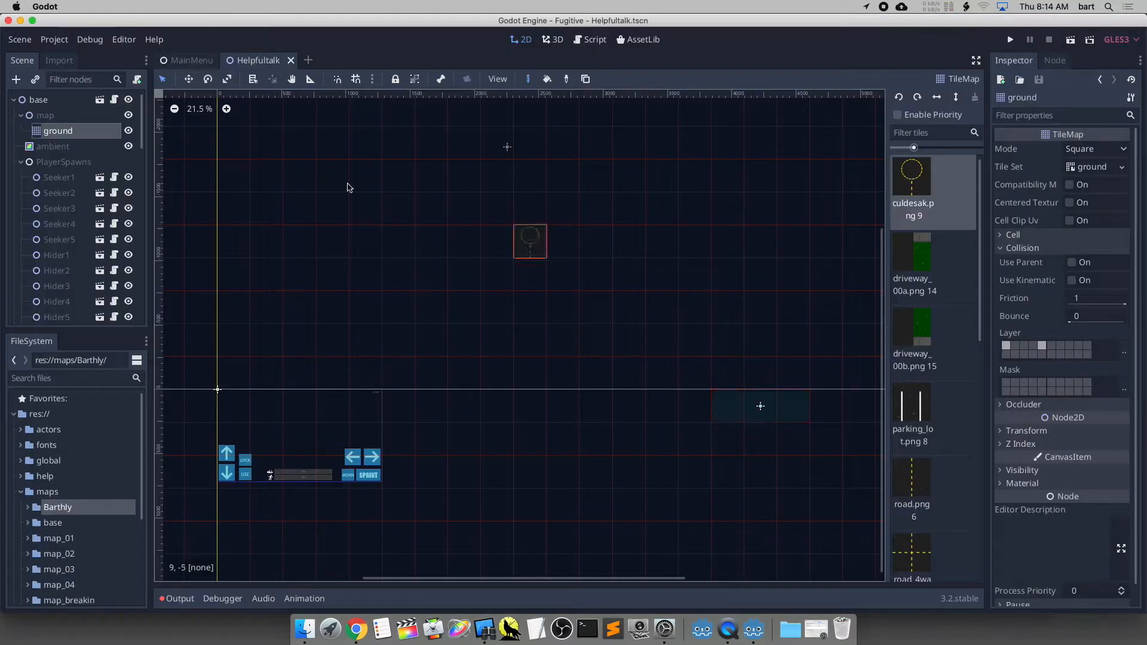
right_click(70, 135)
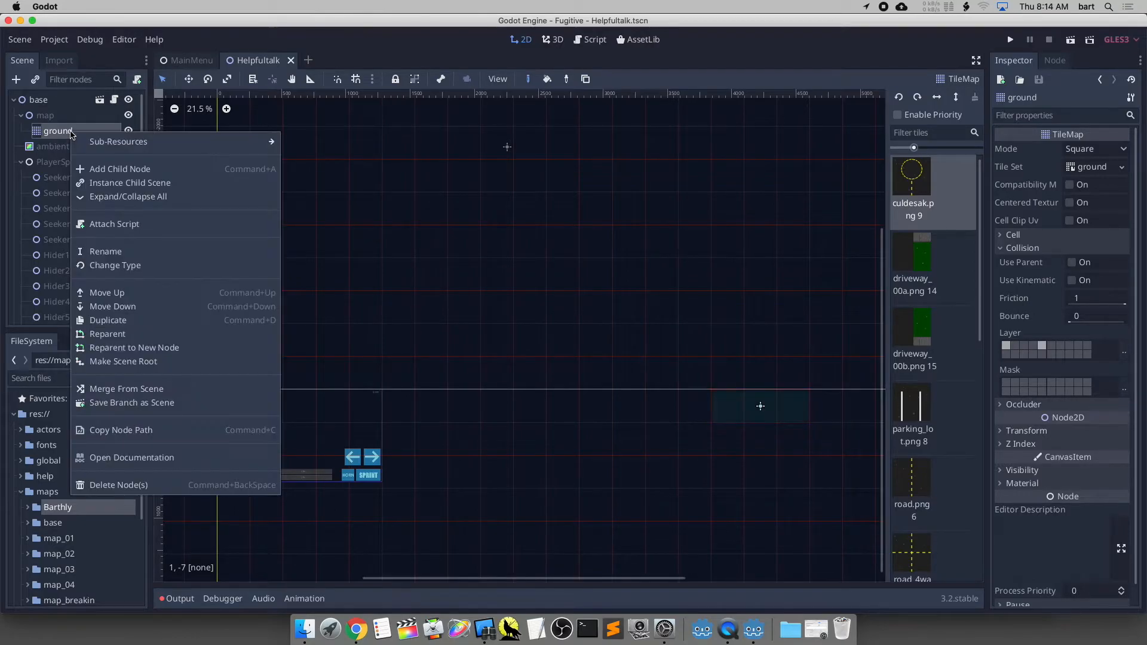
key(Escape)
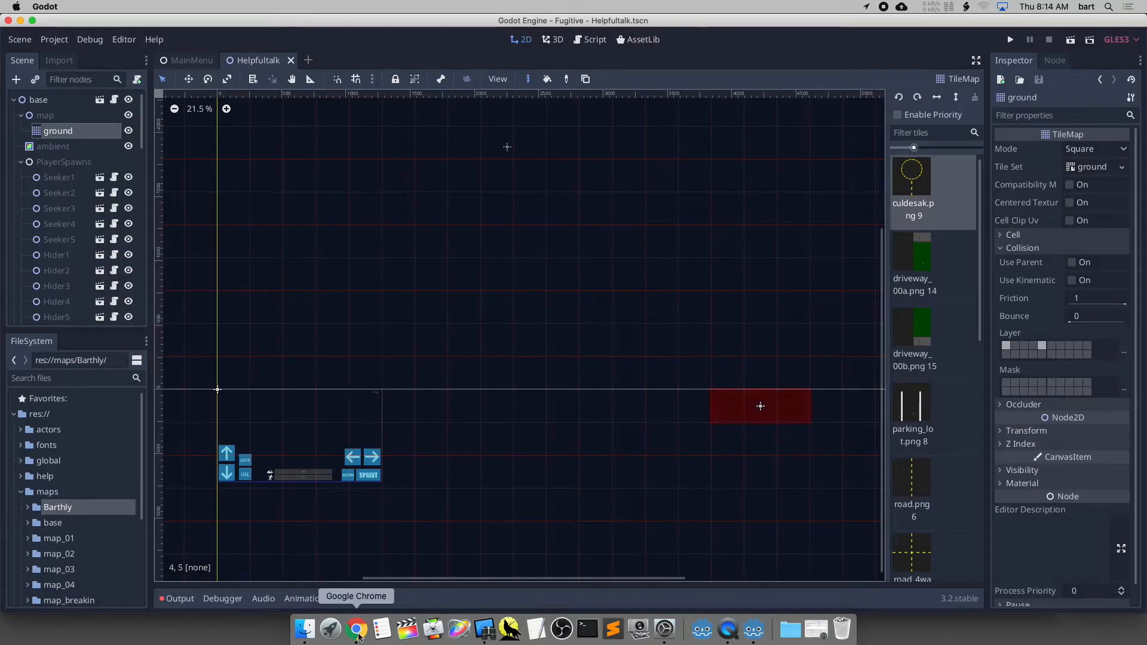
click(357, 627)
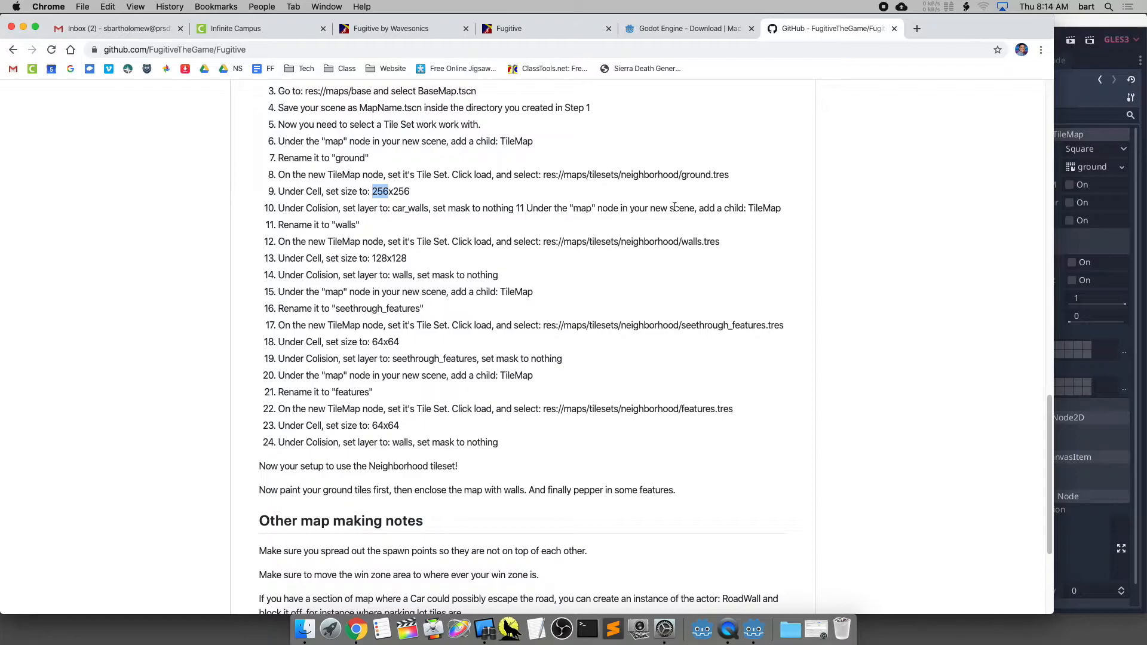
click(517, 208)
scroll(535, 204, down, 5)
scroll(511, 204, up, 6)
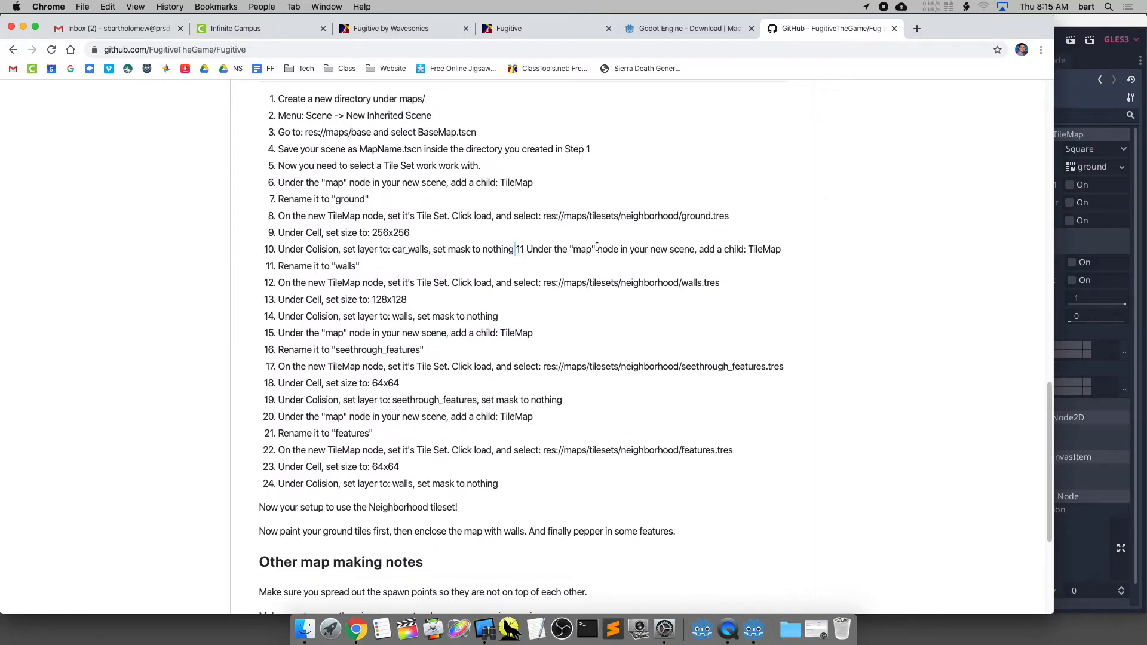
Switch to Godot and add a TileMap child node under the map node.
click(1134, 252)
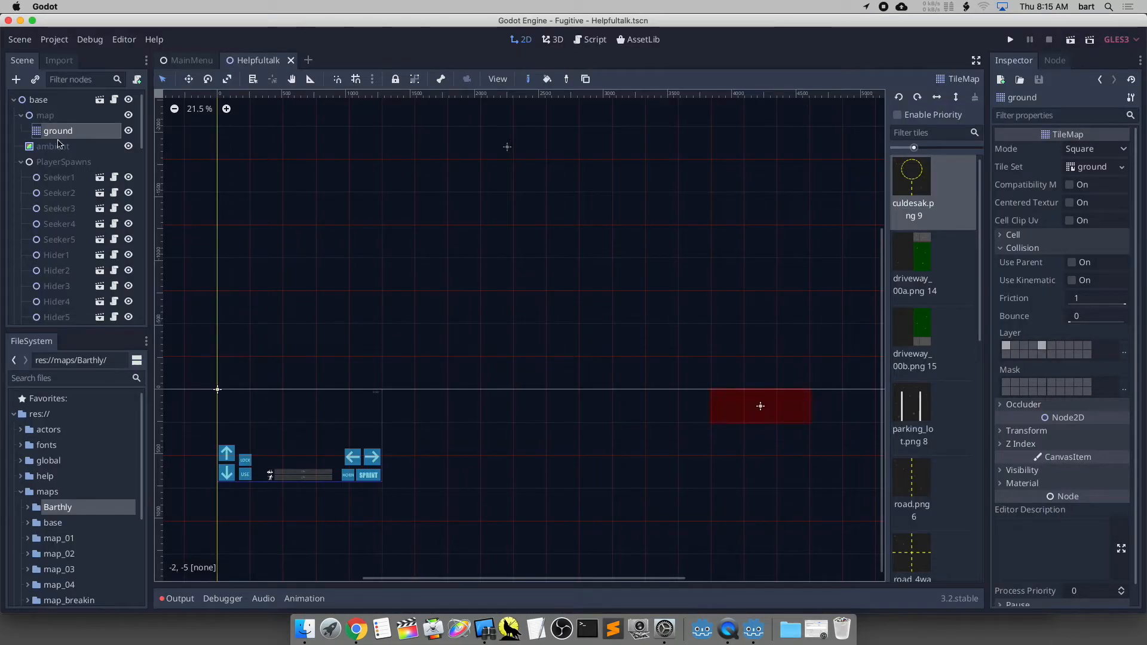
right_click(47, 117)
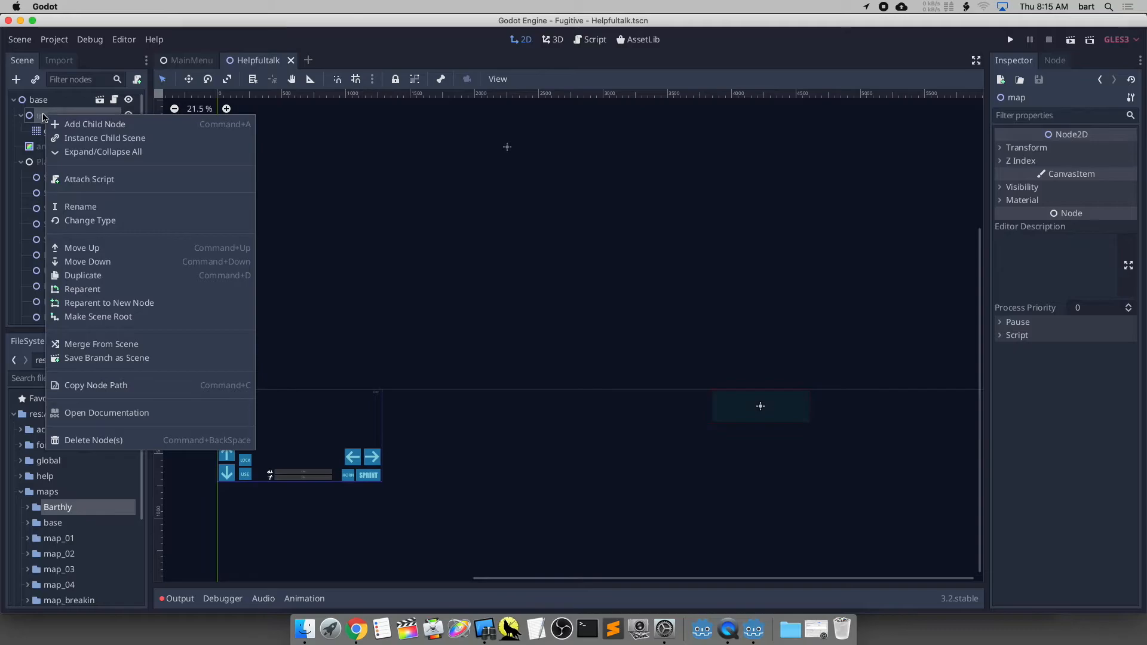
click(124, 128)
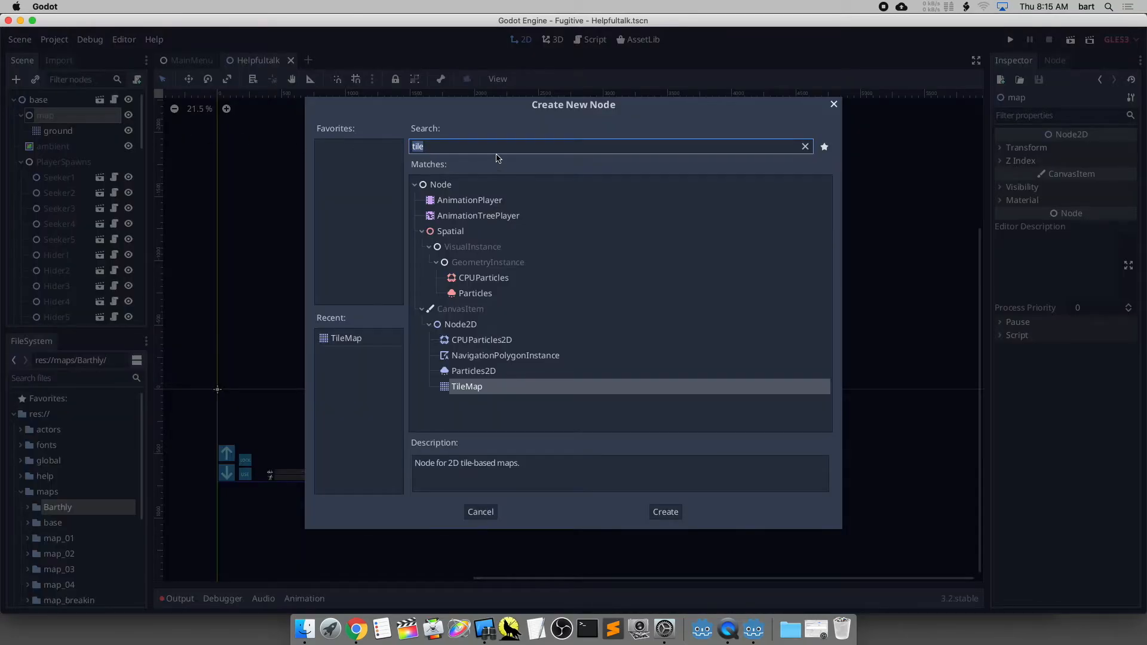
text(m)
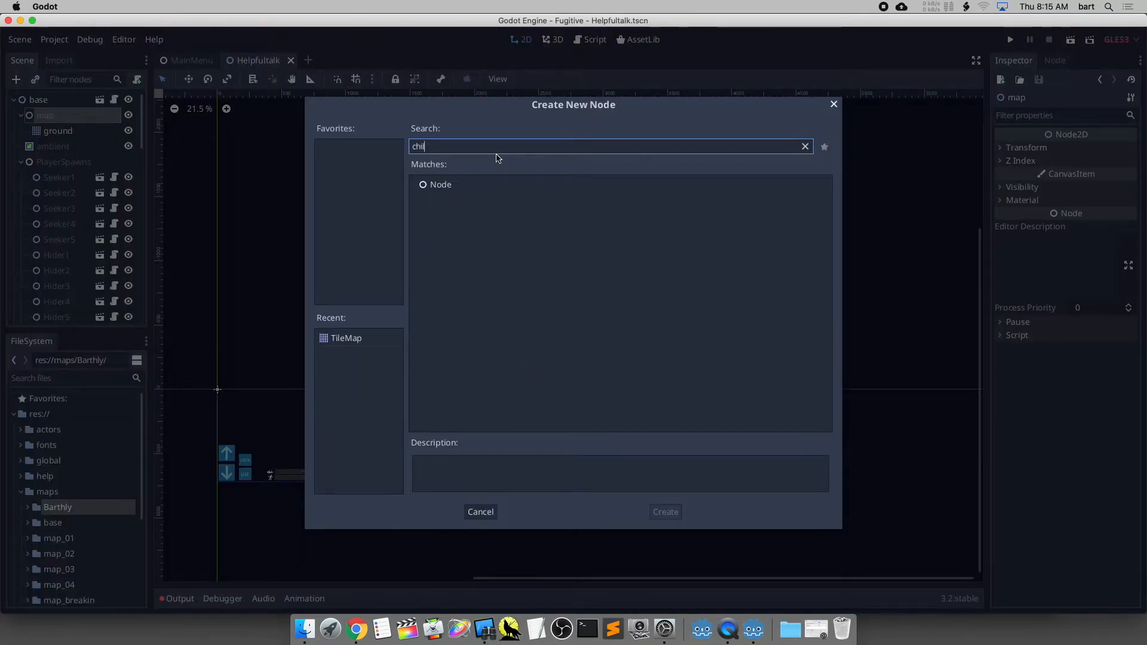
text(ap)
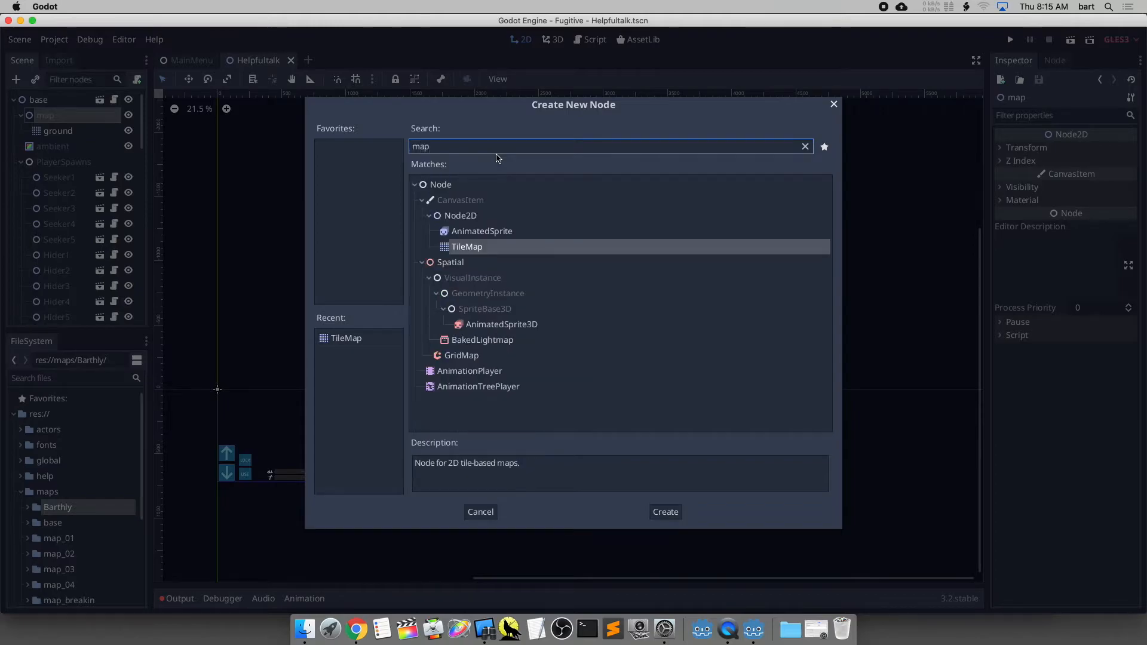
click(359, 624)
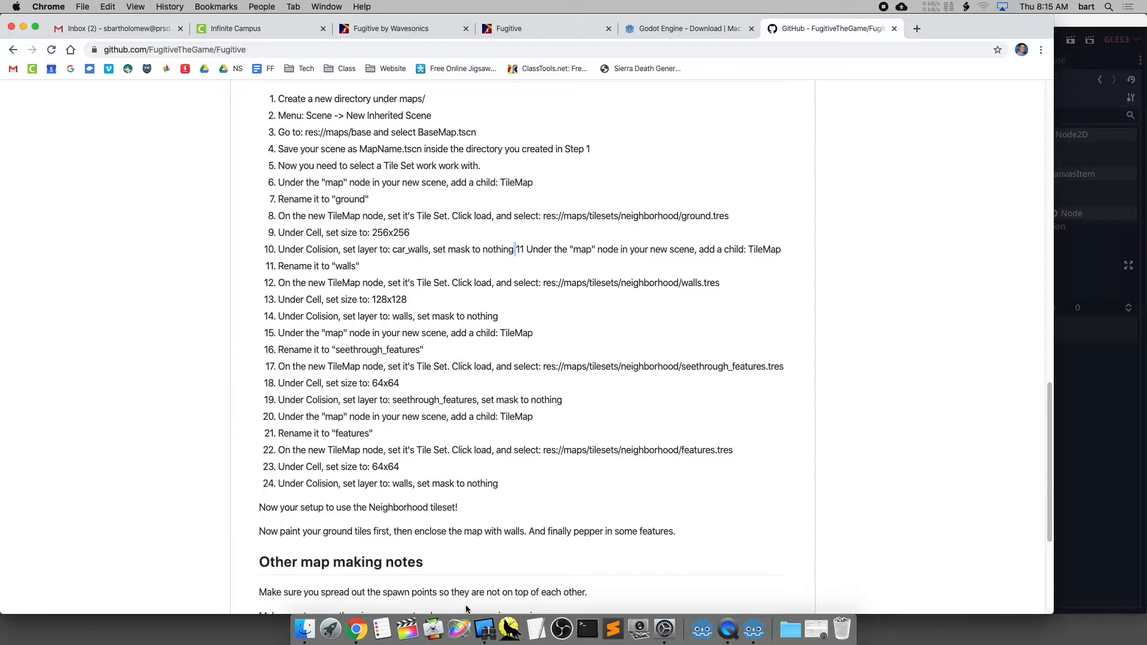
click(749, 630)
click(490, 248)
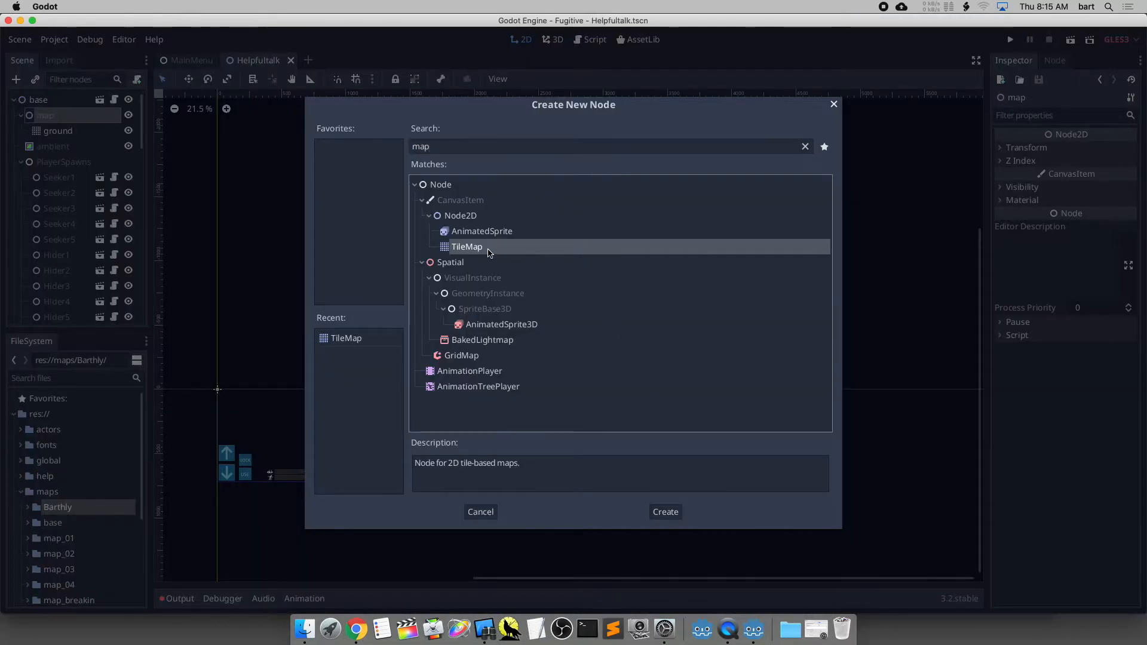
click(665, 513)
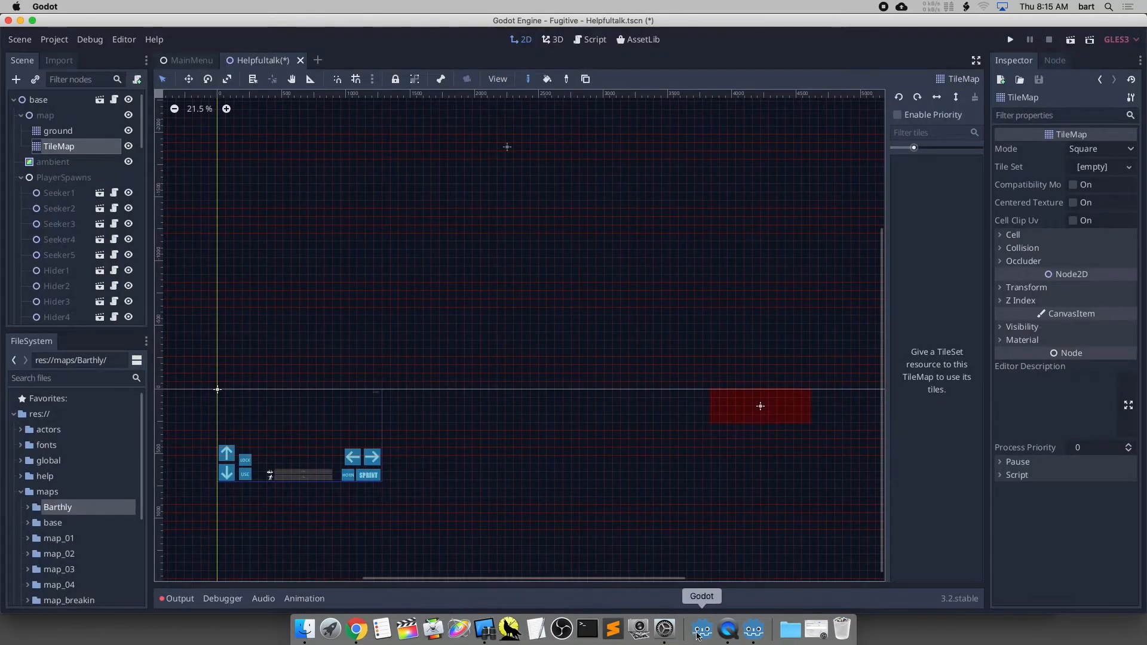
Check the next README instruction in Chrome, and rename the new TileMap node to walls in Godot.
click(356, 630)
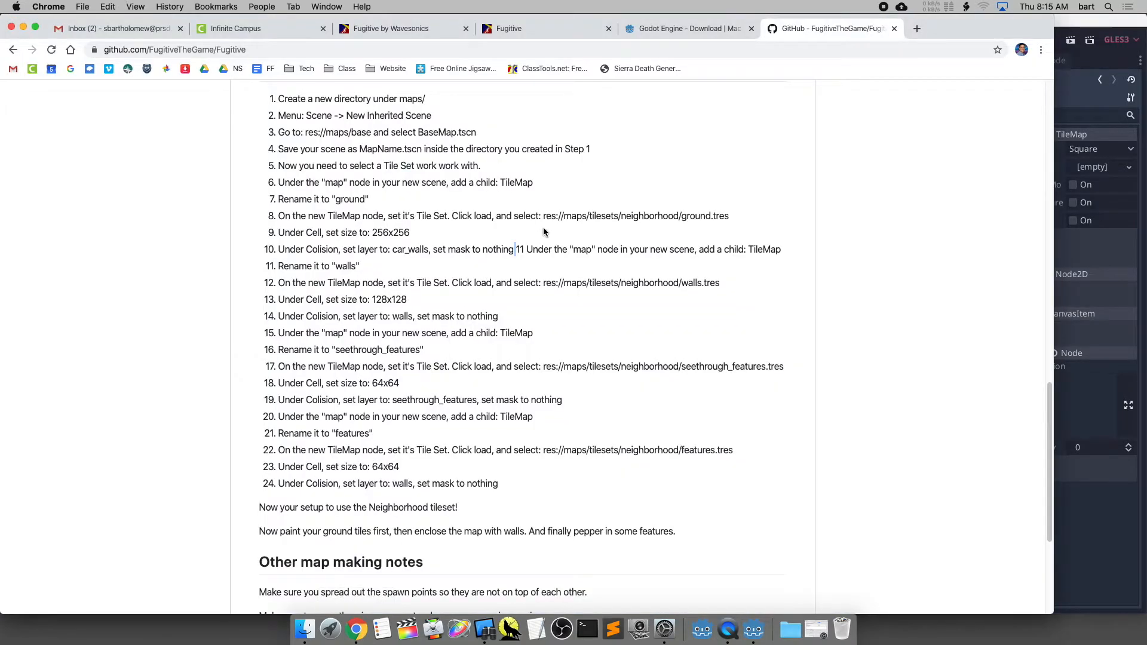
scroll(351, 260, down, 1)
scroll(324, 261, down, 1)
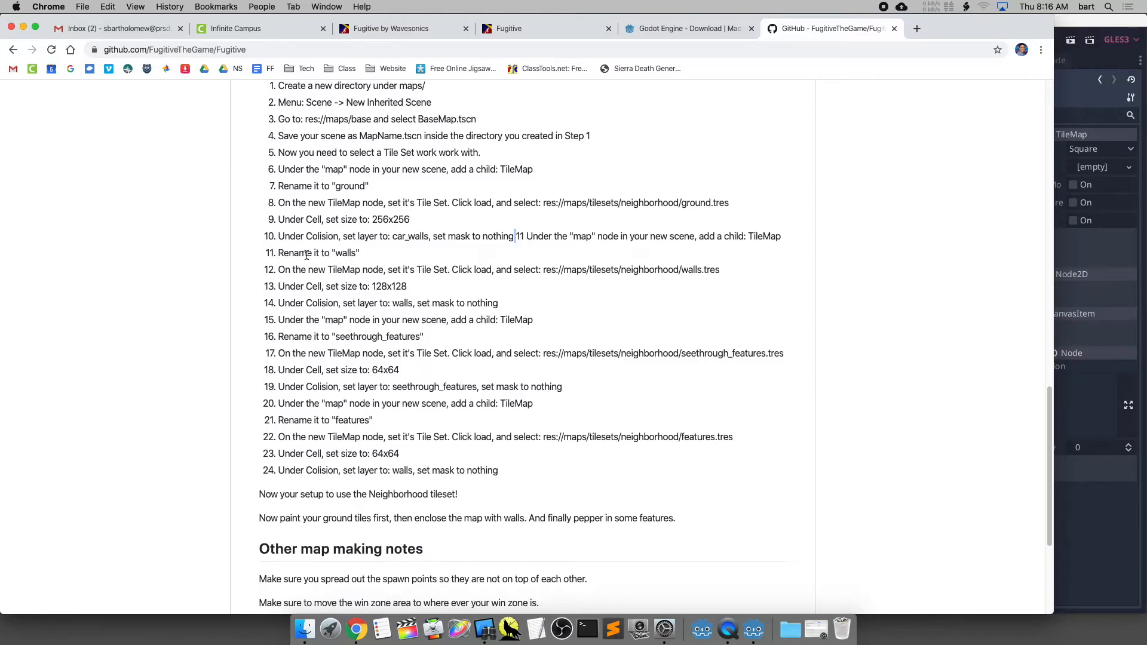
scroll(306, 252, down, 1)
click(1087, 240)
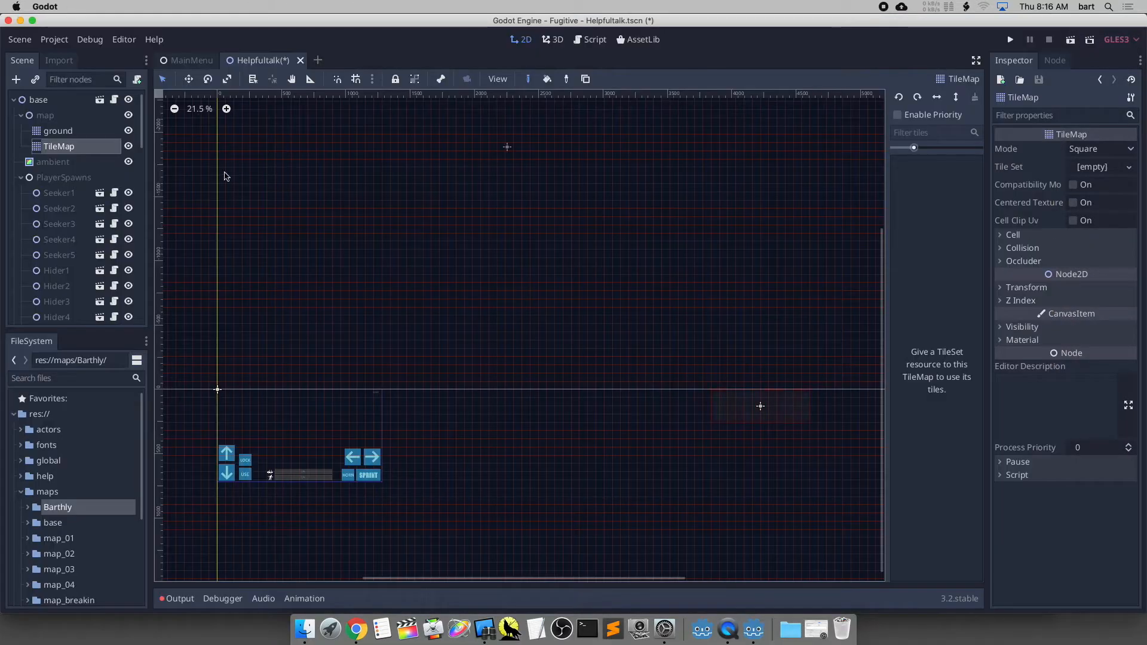
double_click(64, 146)
text(walls)
key(Return)
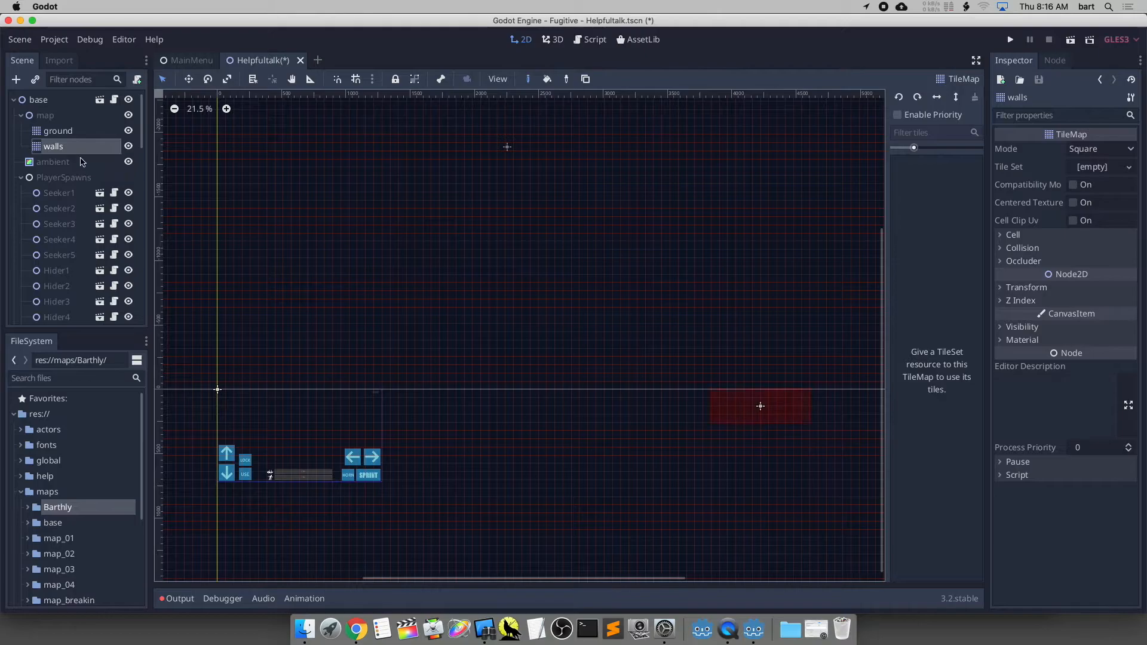
click(63, 136)
click(64, 145)
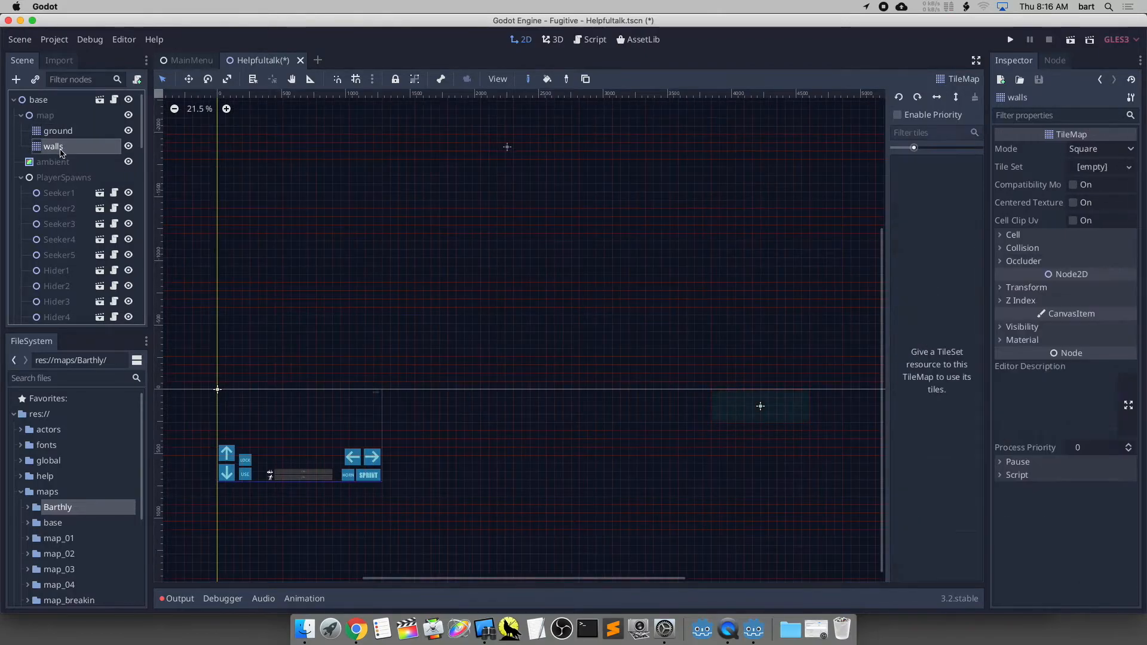
Highlight the path res://maps/tilesets/neighborhood/ in the README's step 12 in Chrome, and save the Helpfultalk scene in Godot.
click(355, 631)
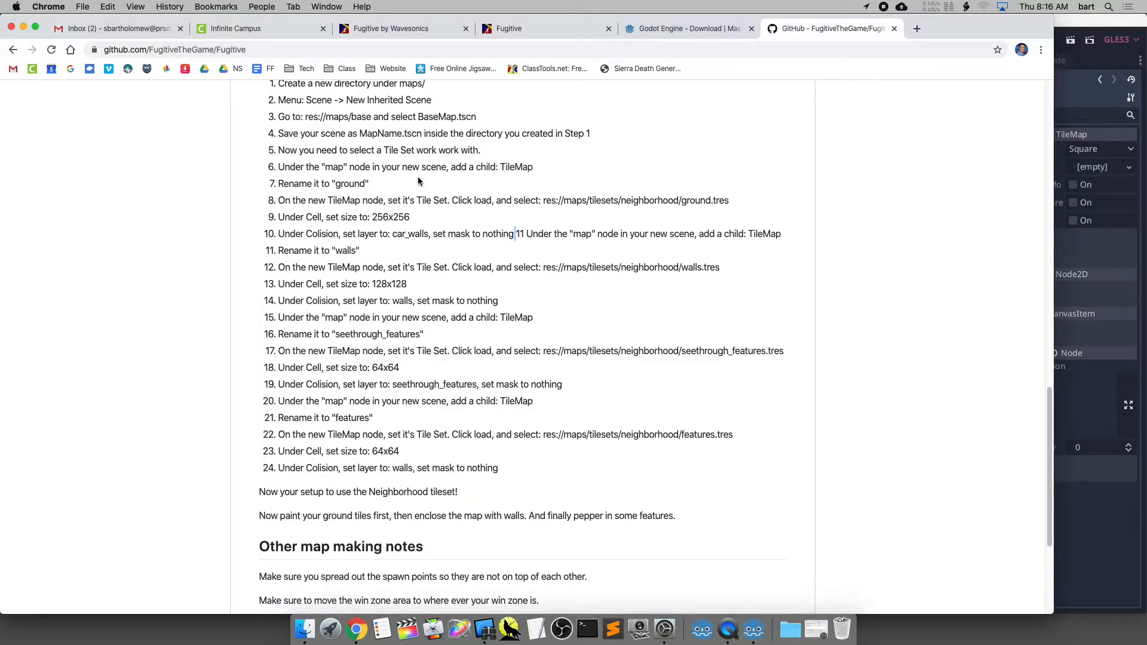
scroll(418, 182, up, 2)
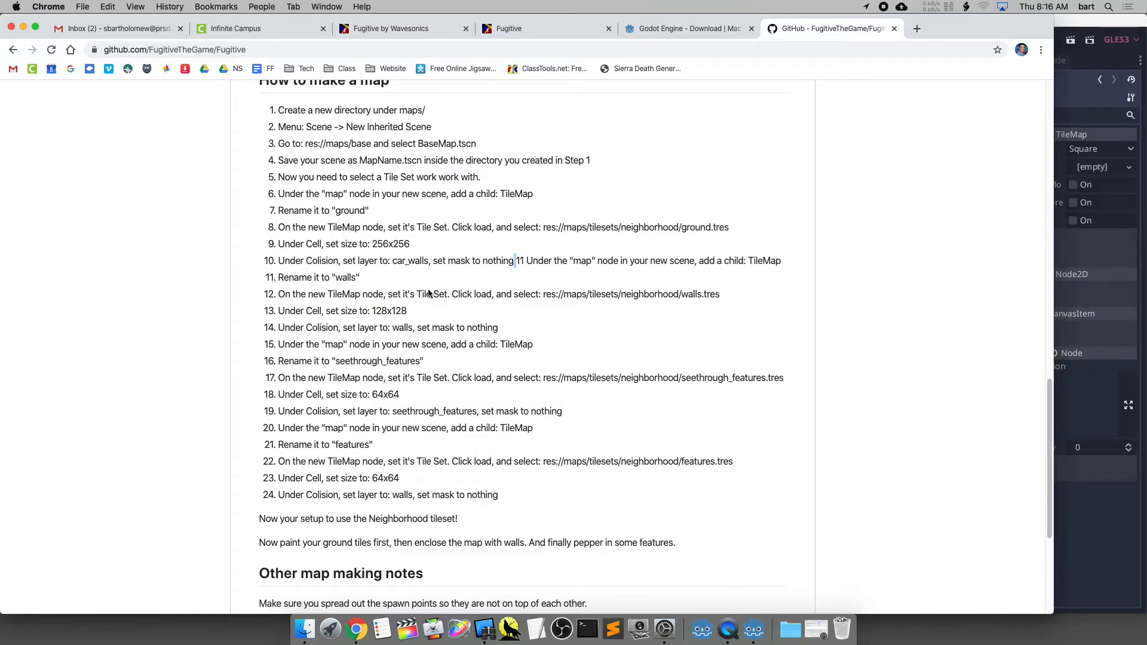
scroll(420, 290, down, 2)
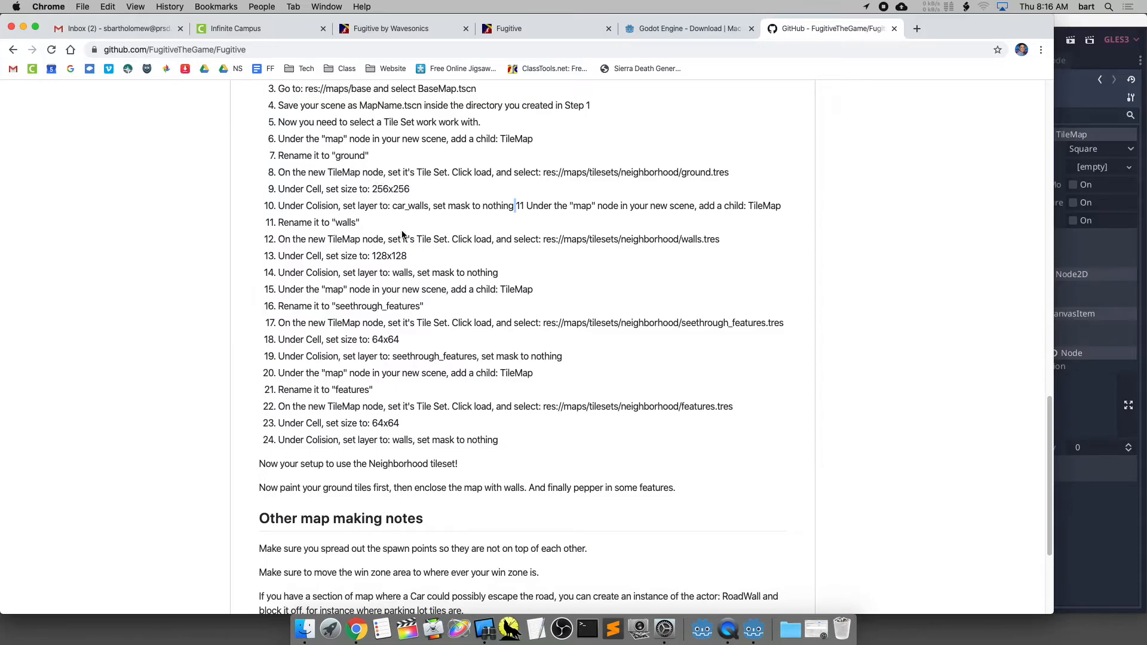
scroll(402, 235, down, 2)
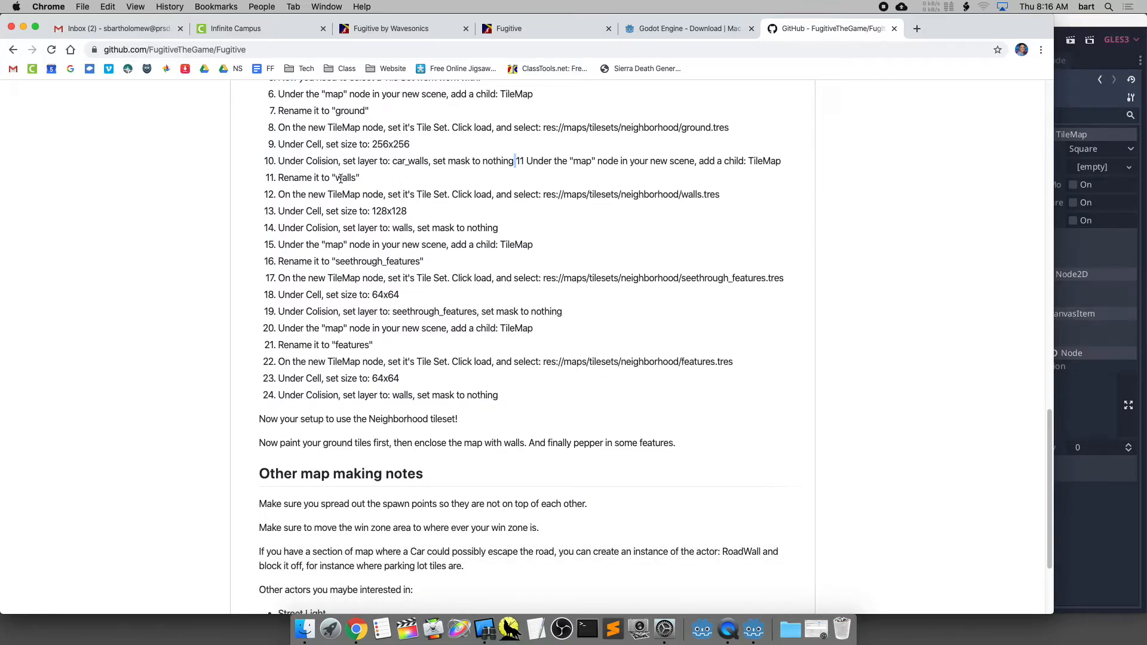
drag(279, 194, 423, 195)
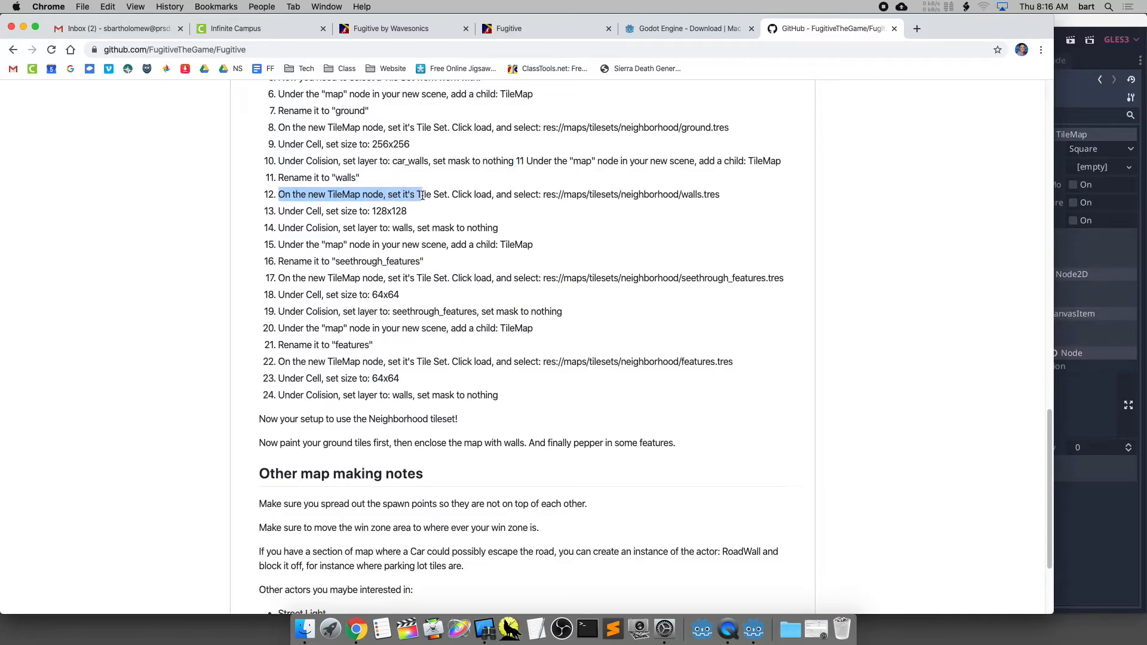
click(482, 198)
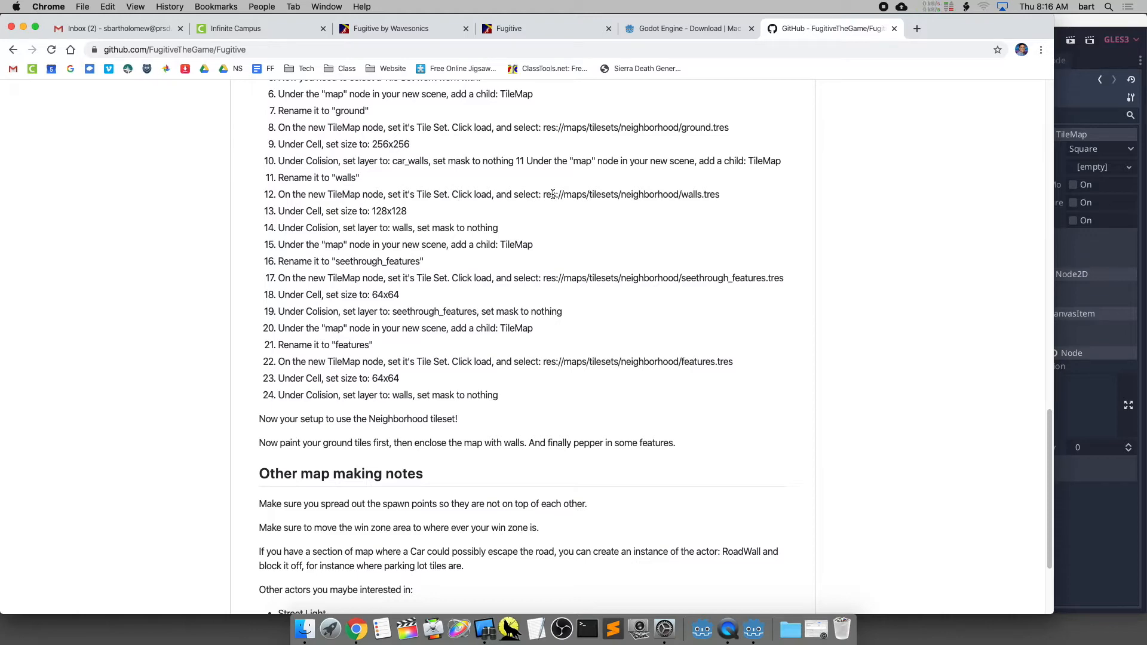
drag(545, 194, 656, 196)
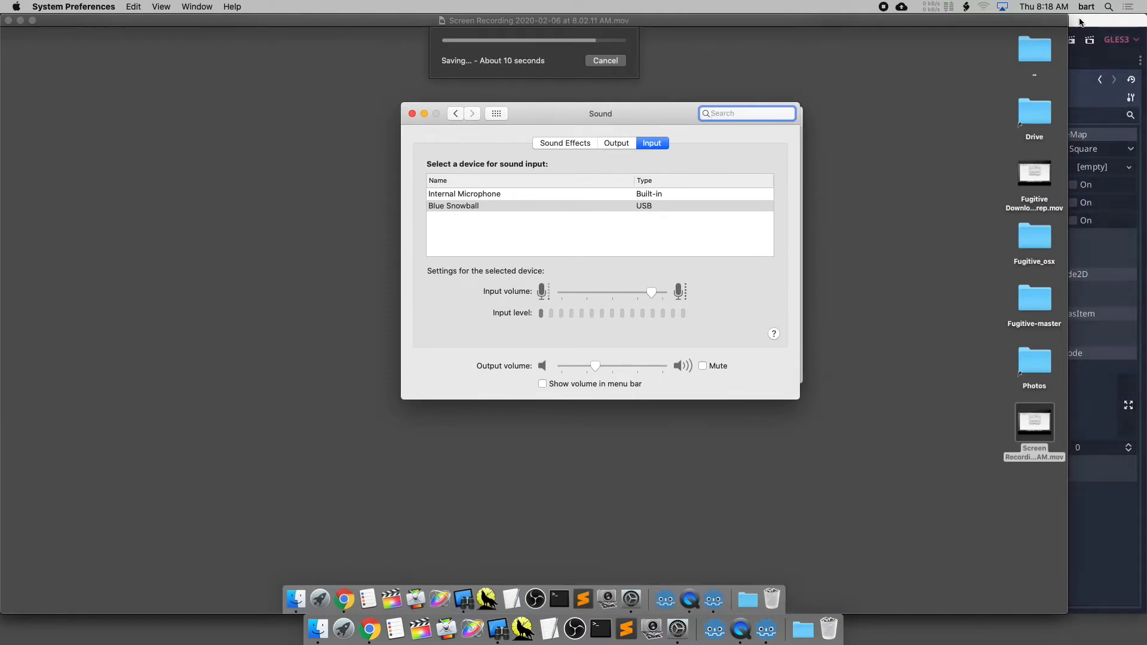
click(1080, 22)
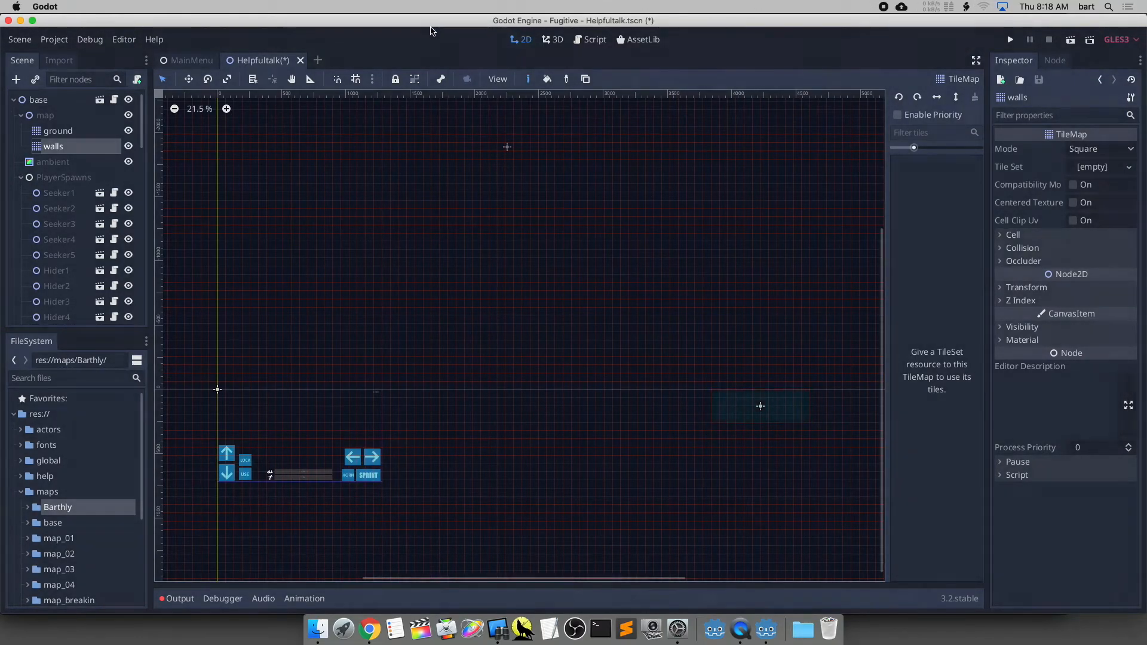
key(super+s)
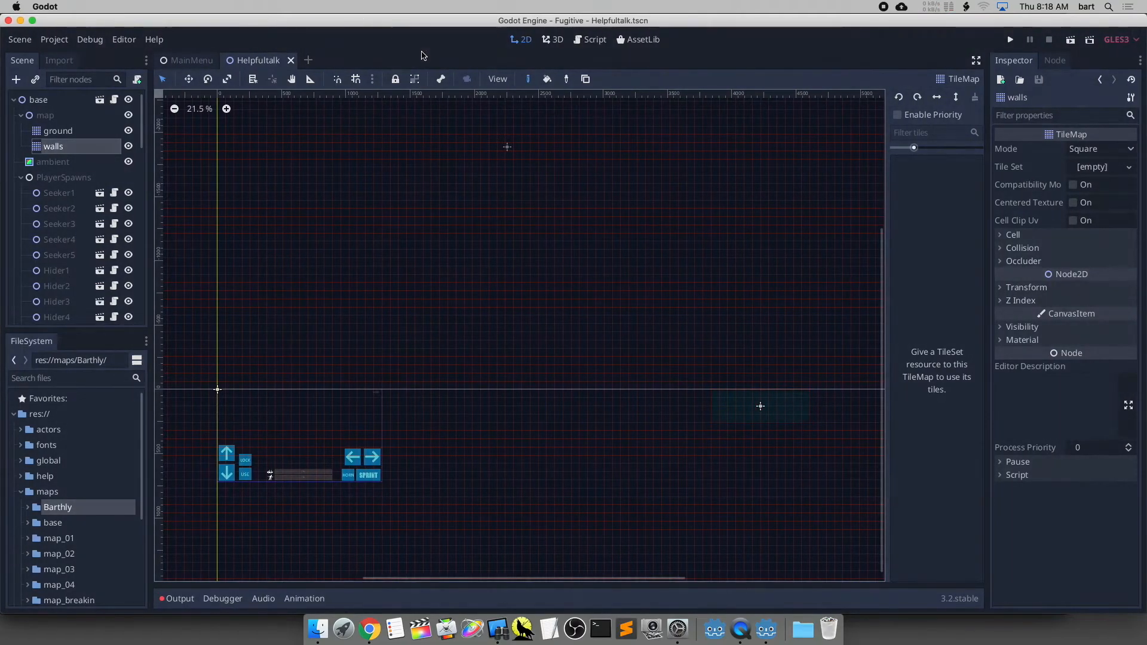
Start loading a Tile Set resource for the walls node in Godot and clear the file dialog's path.
click(370, 628)
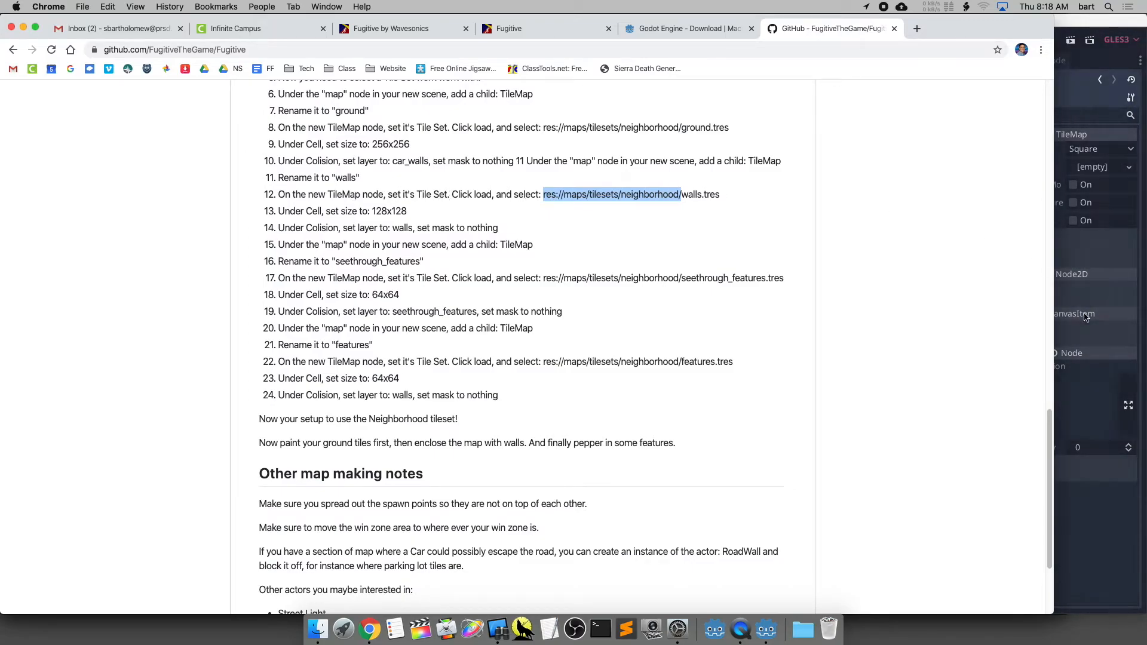
click(1103, 243)
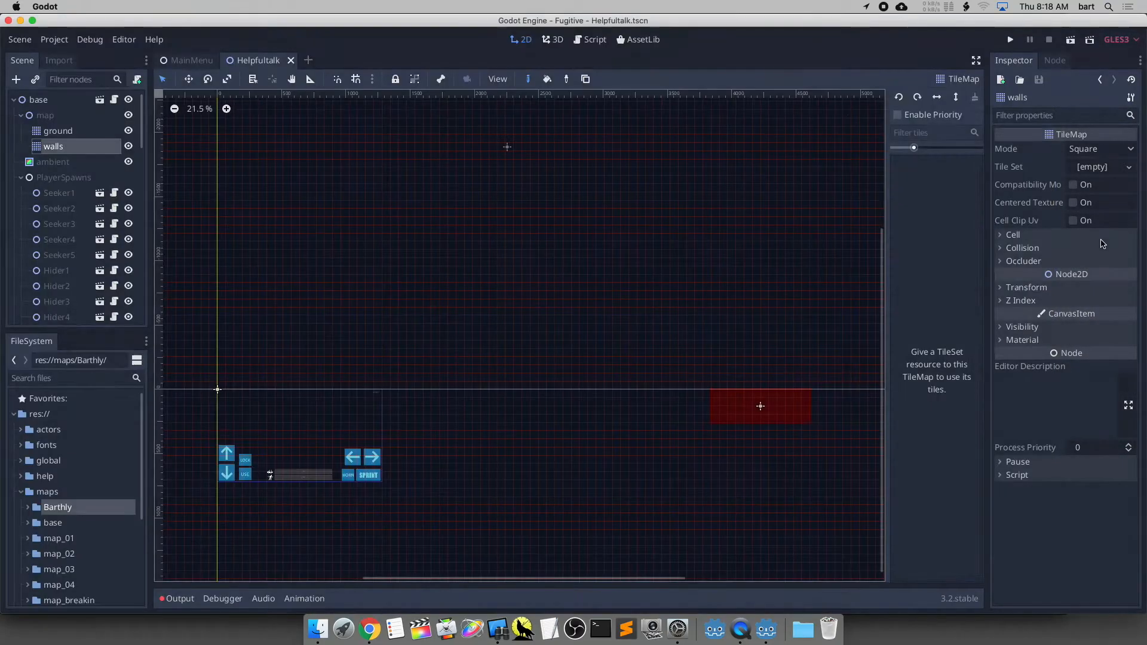
click(1088, 169)
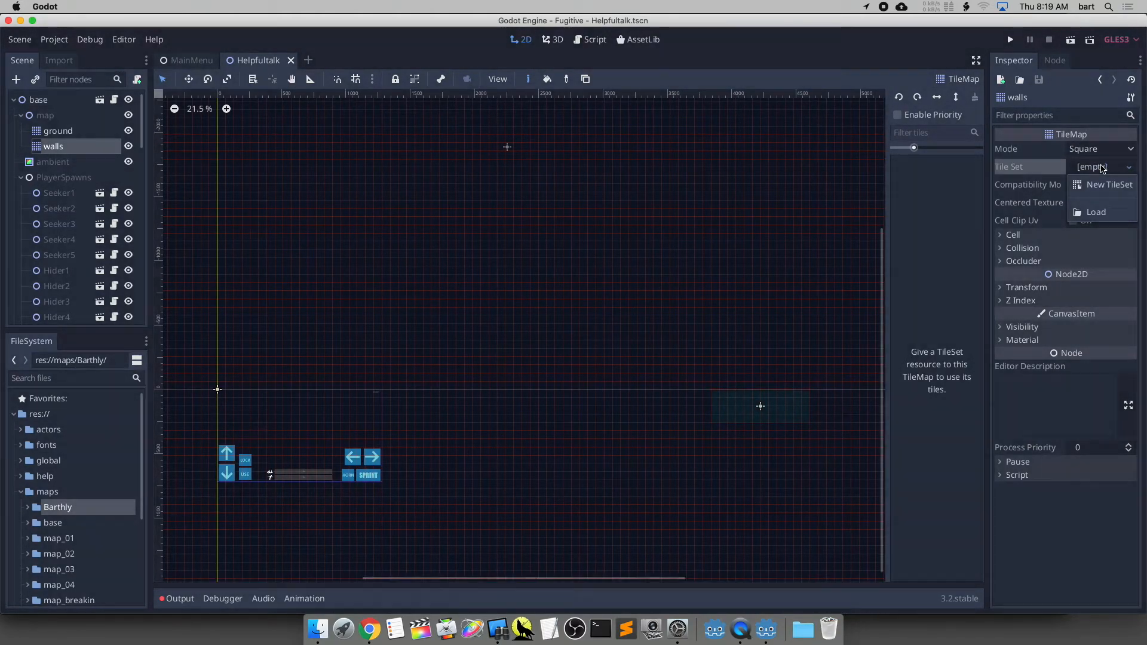
click(1095, 213)
double_click(345, 121)
key(BackSpace)
key(BackSpace)
key(BackSpace)
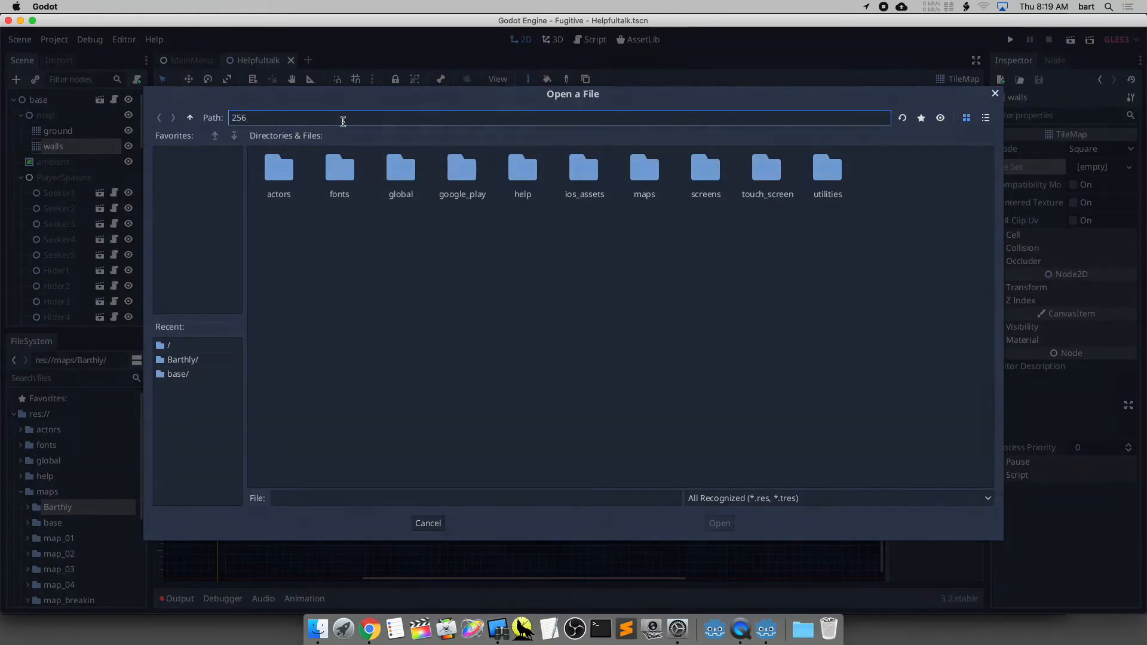
Copy the path res://maps/tilesets/neighborhood/ from the README in Chrome and paste it as the path in Godot's file dialog.
click(370, 629)
right_click(567, 196)
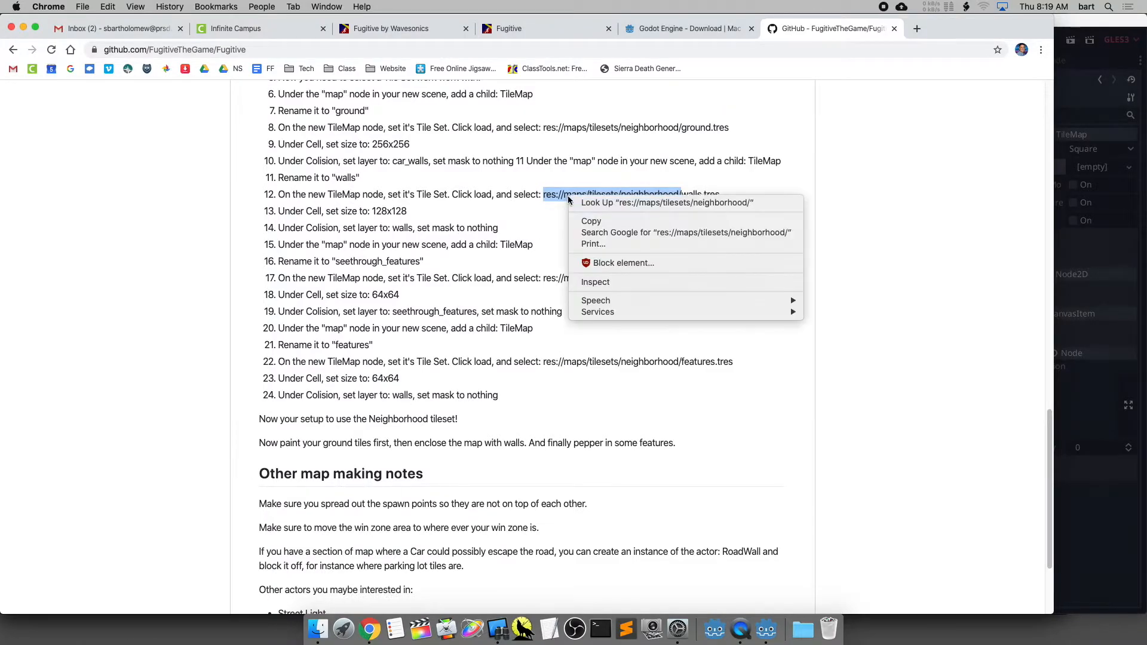
click(605, 222)
click(1092, 267)
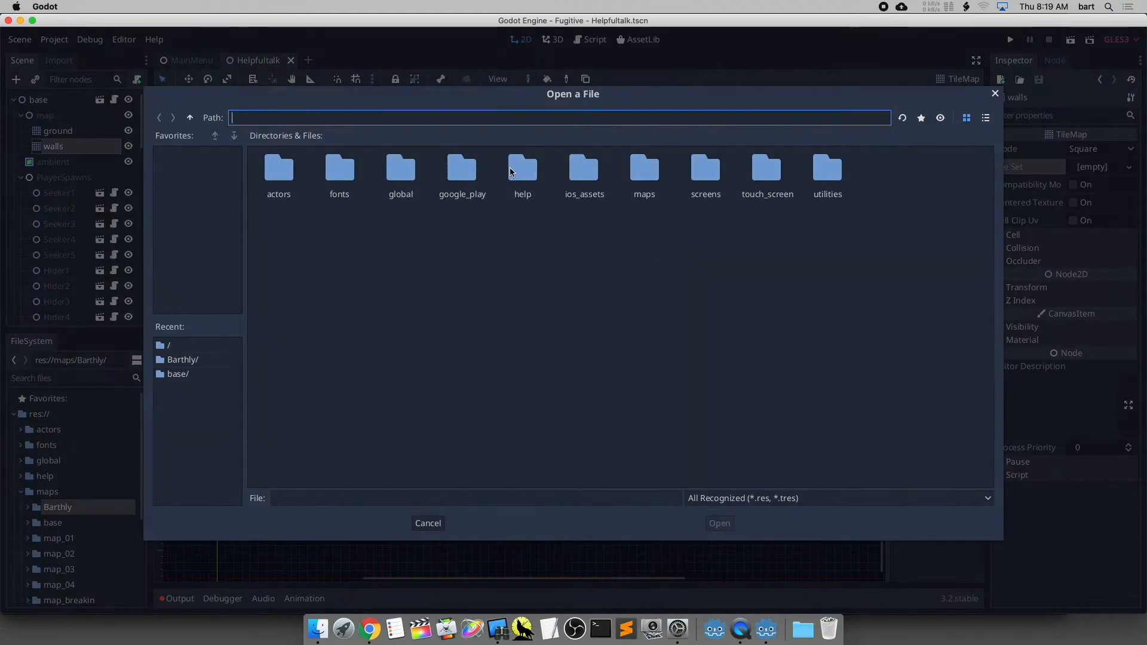
right_click(307, 119)
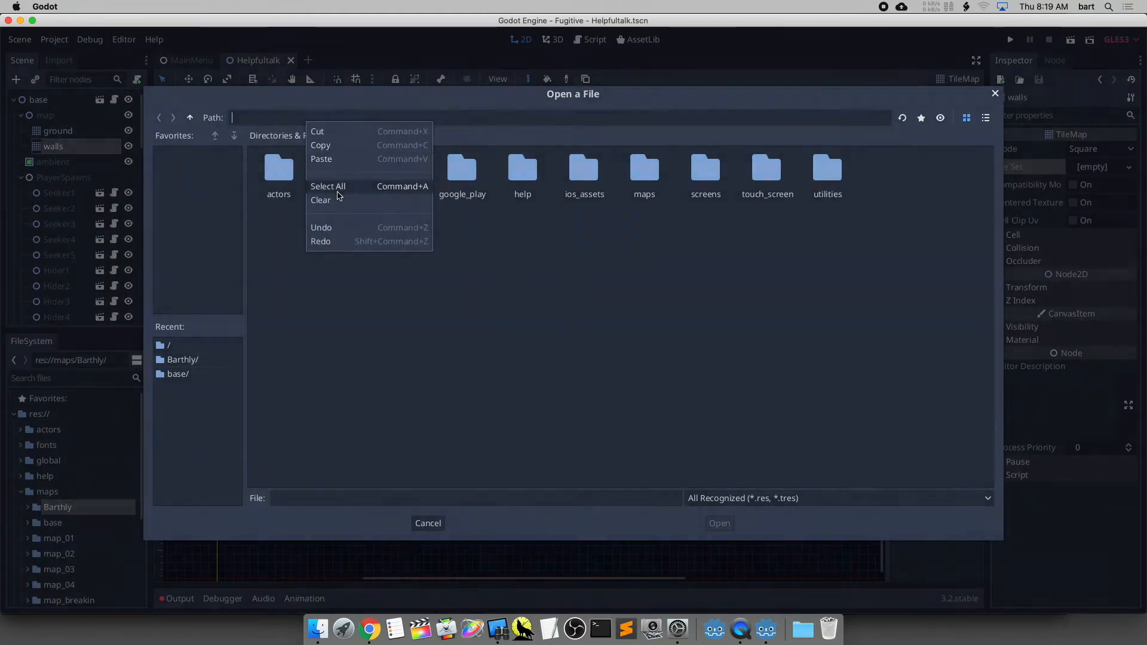
click(336, 161)
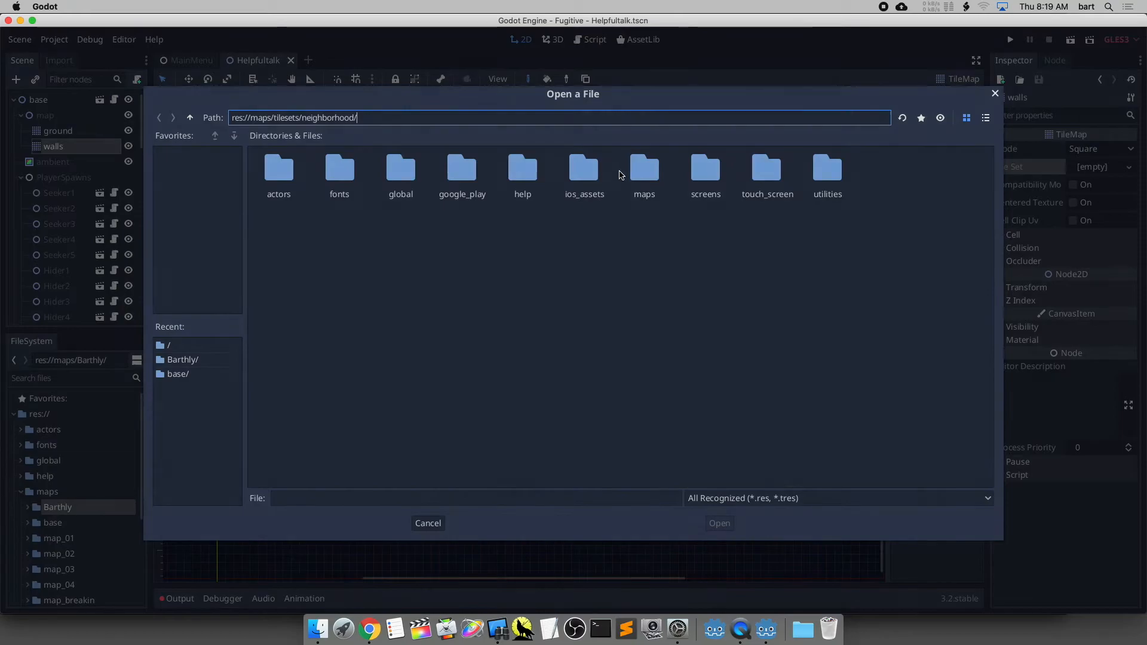
Load walls.tres from the maps/tilesets/neighborhood folder as the walls node's Tile Set.
double_click(643, 171)
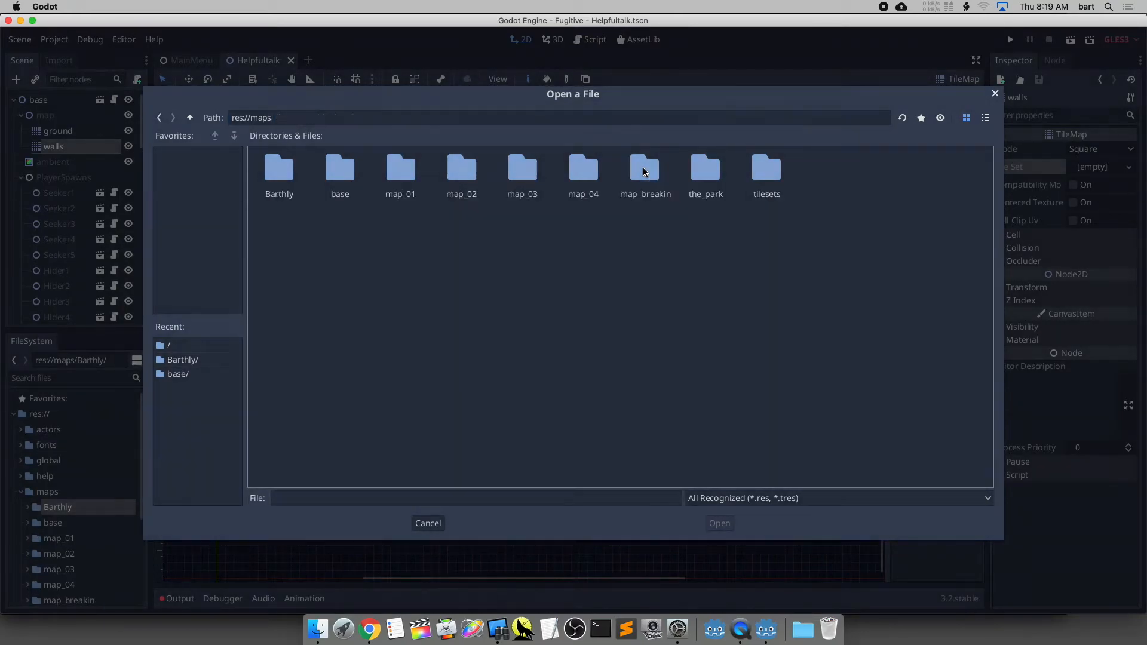
double_click(765, 173)
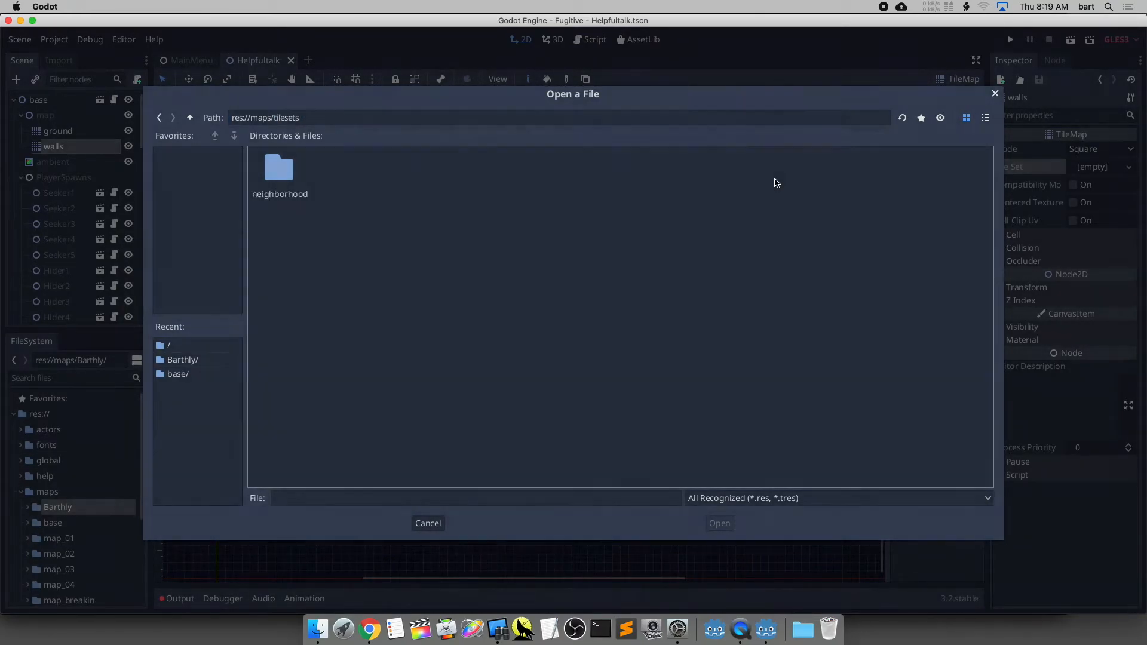
click(280, 164)
double_click(280, 165)
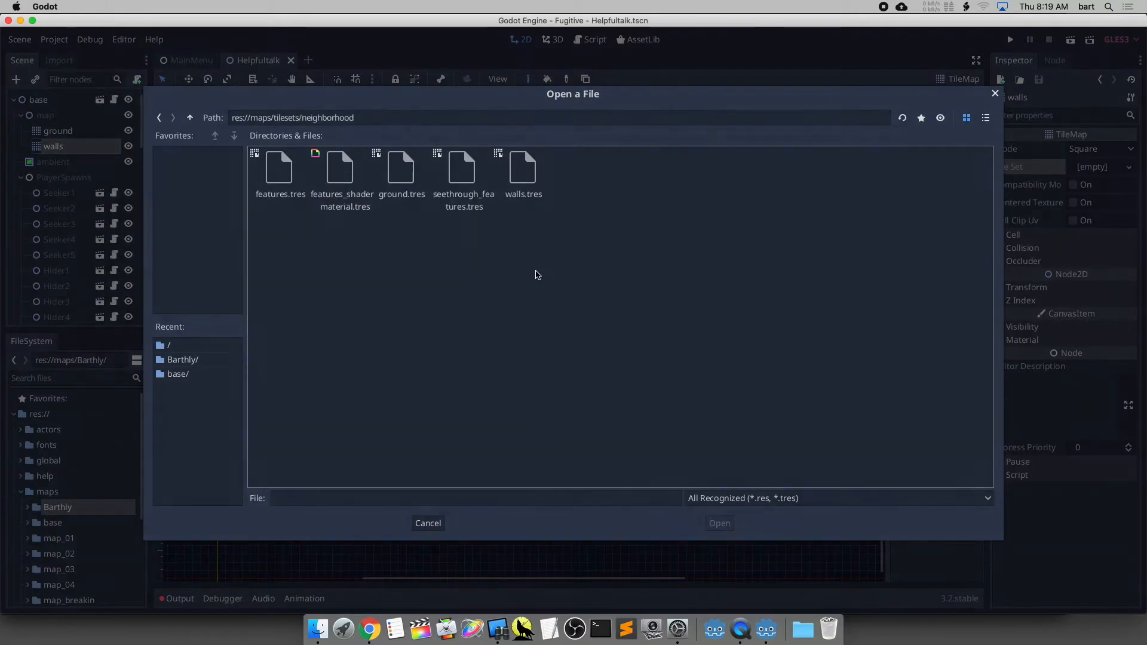
click(514, 166)
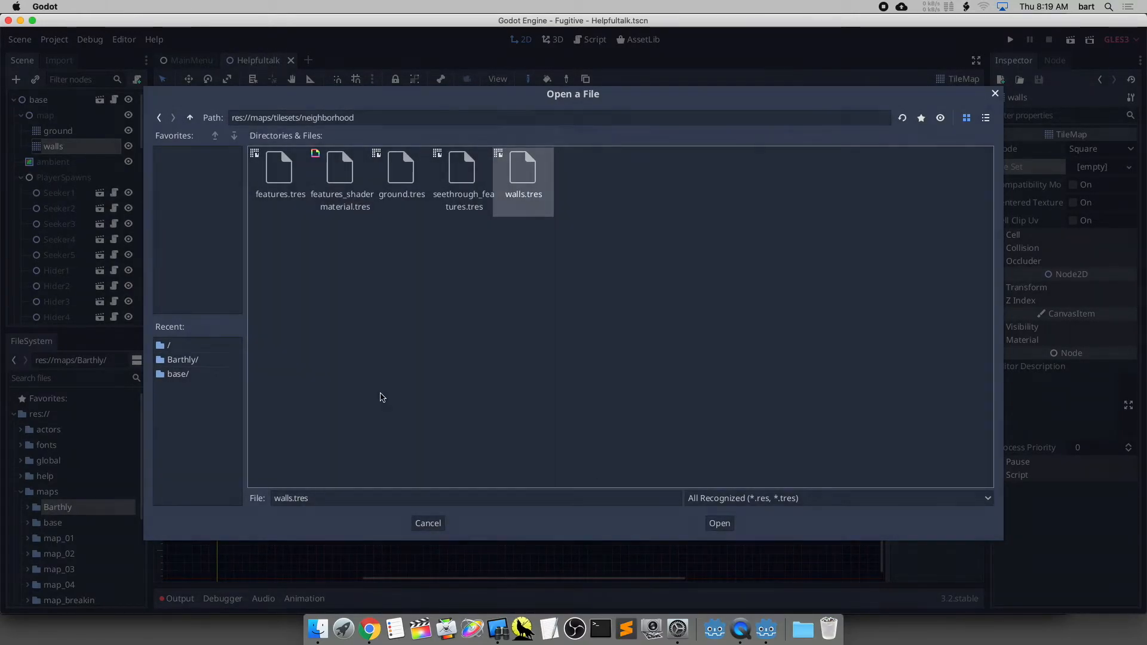
click(719, 524)
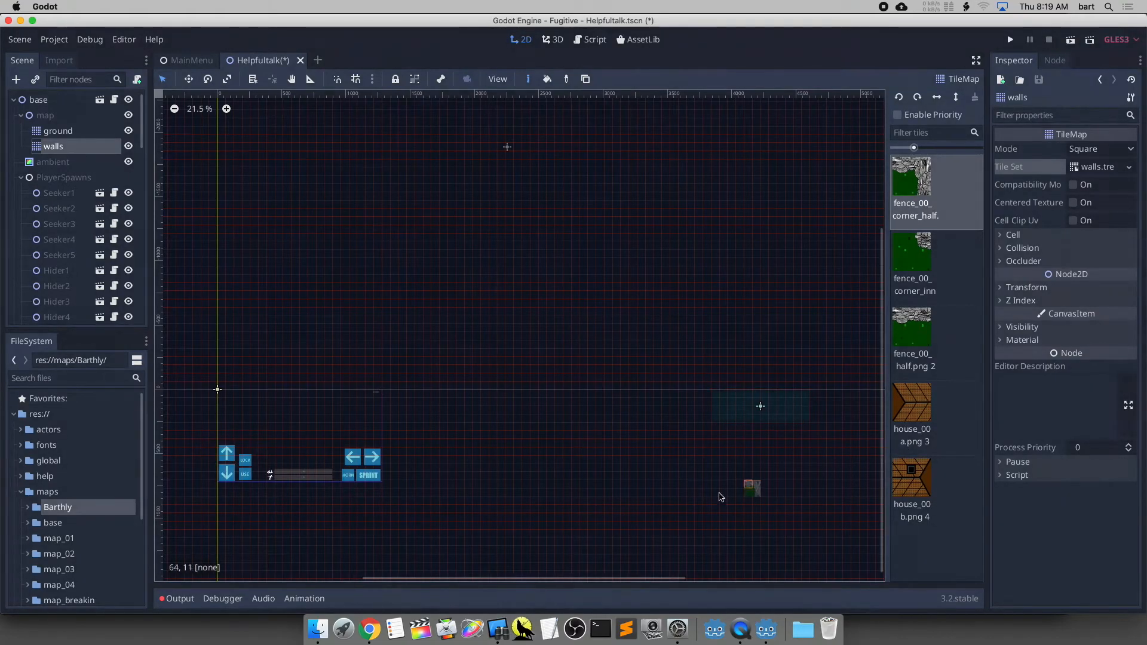
Check README step 13 in Chrome, set the walls TileMap's cell size to 128 x 128 in Godot, and save the scene.
click(377, 629)
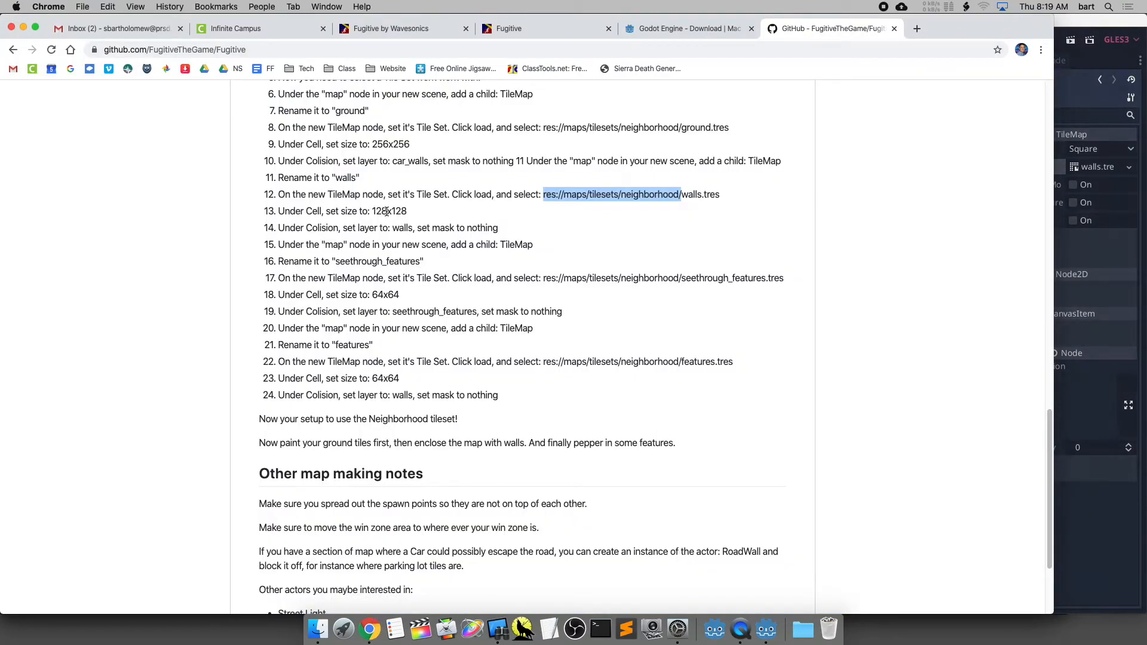
drag(388, 212, 372, 212)
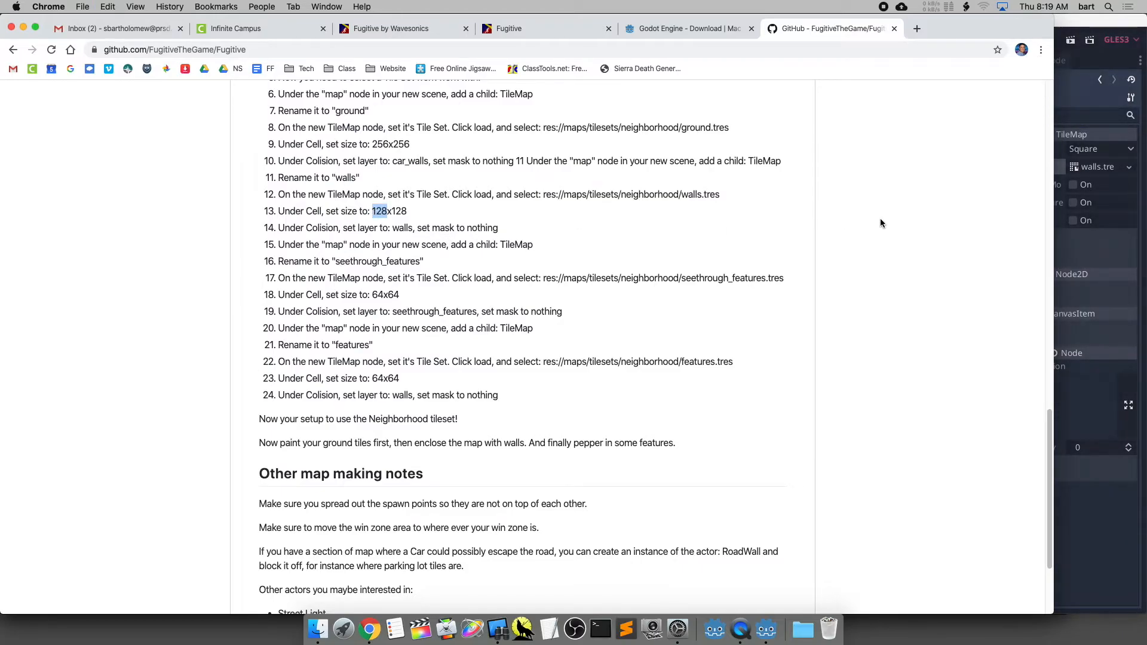
click(1098, 251)
click(1002, 235)
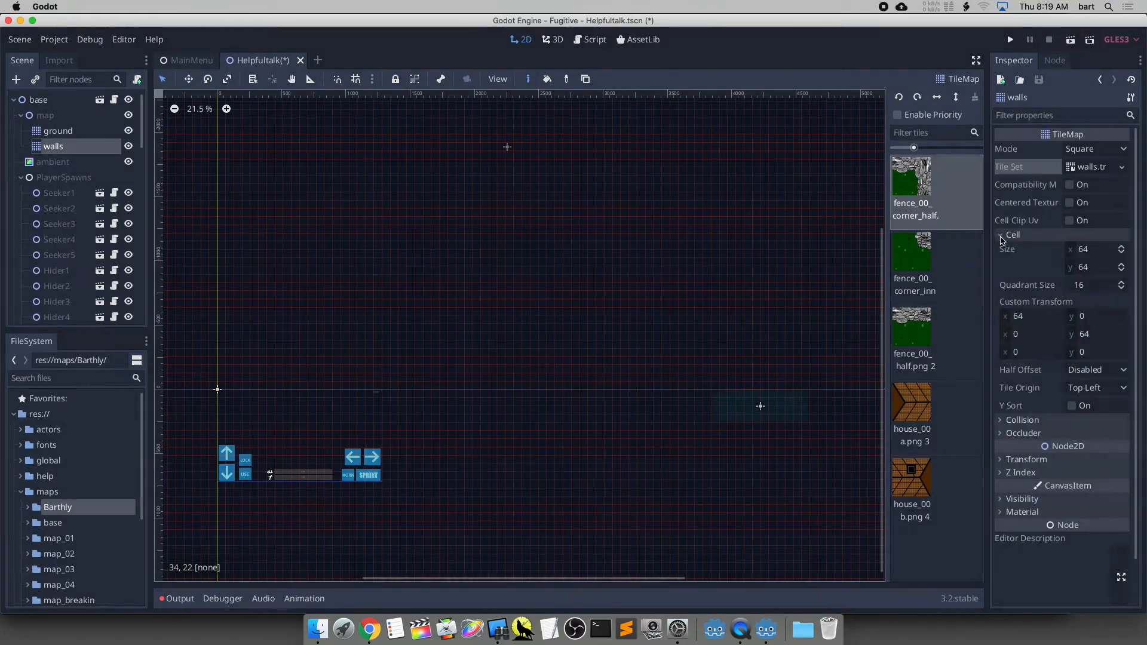
click(1084, 251)
text(128)
key(Tab)
text(128)
key(Return)
key(super+s)
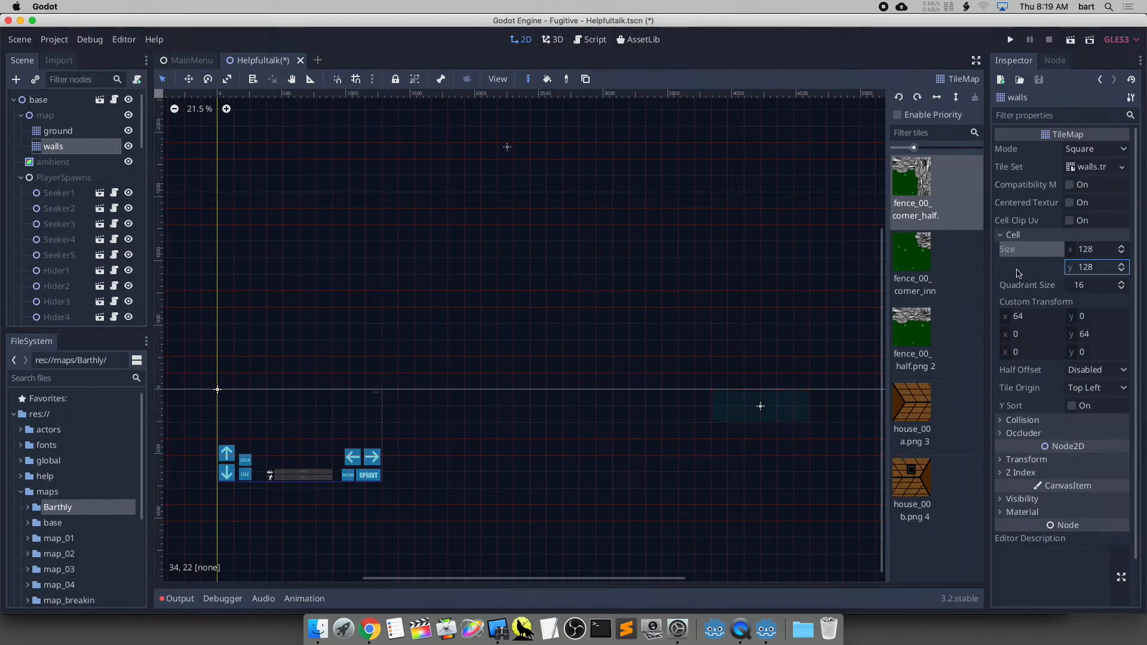
Check README step 14 in Chrome, clear the walls node's collision mask in Godot with the layer on walls, and save the scene.
click(371, 629)
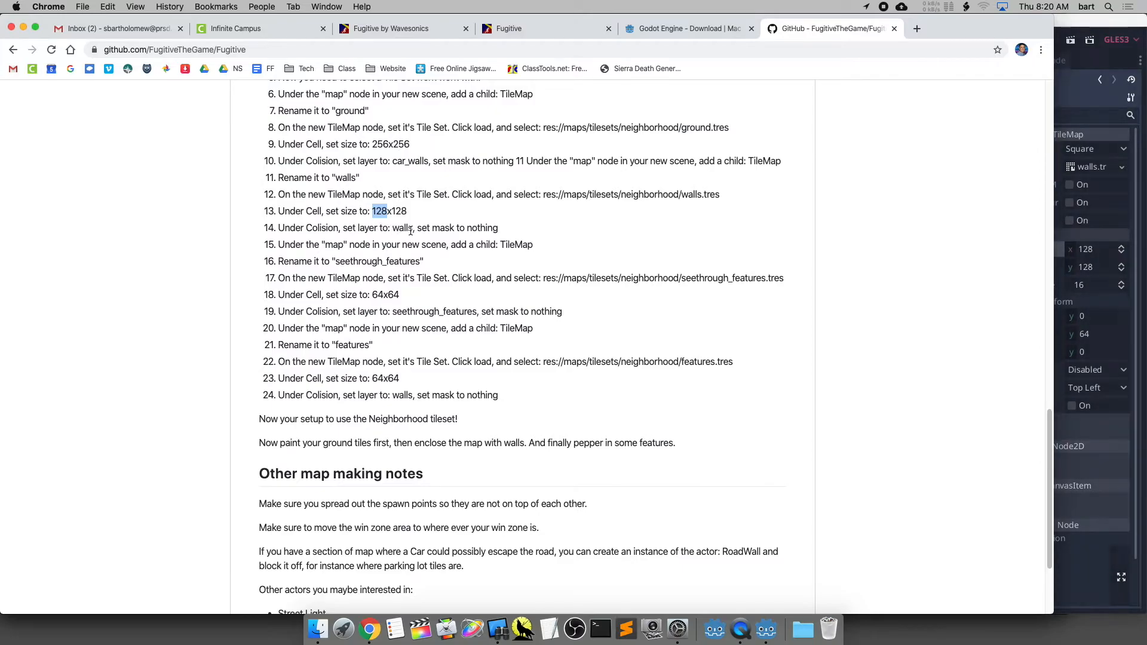
click(1130, 342)
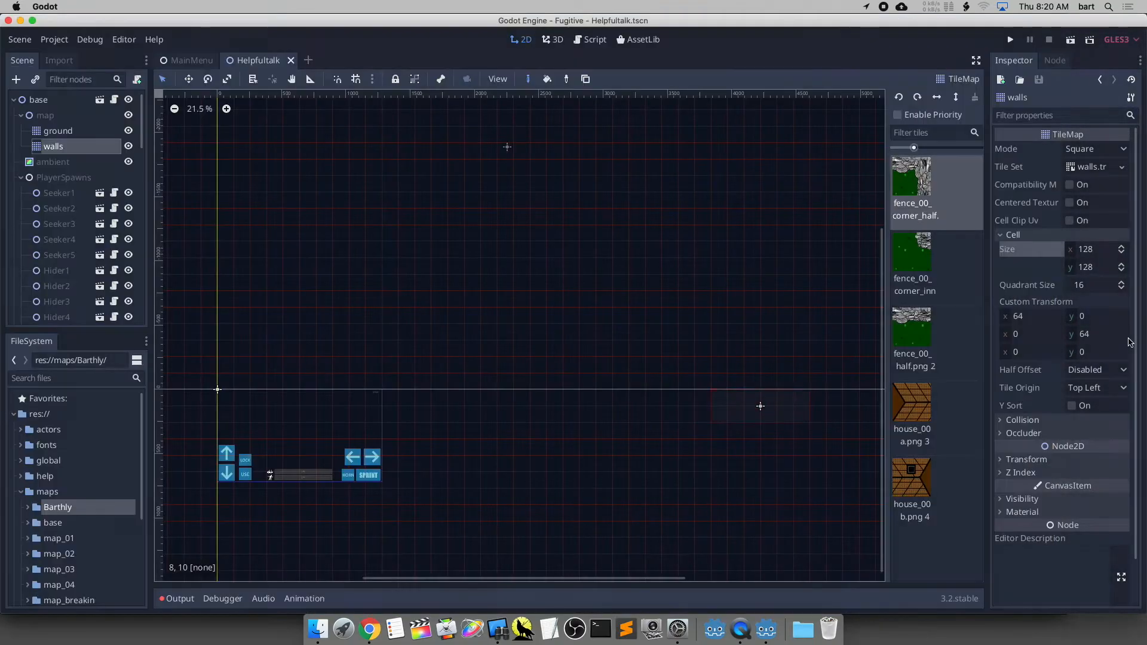
click(1099, 420)
scroll(1032, 335, down, 5)
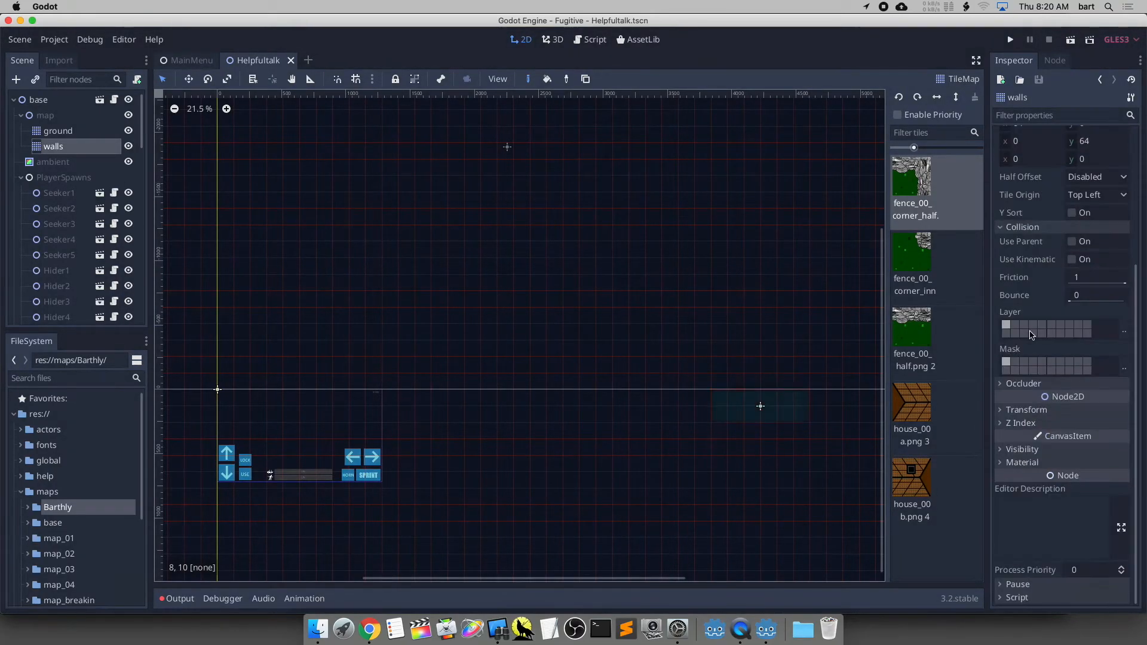
click(1124, 335)
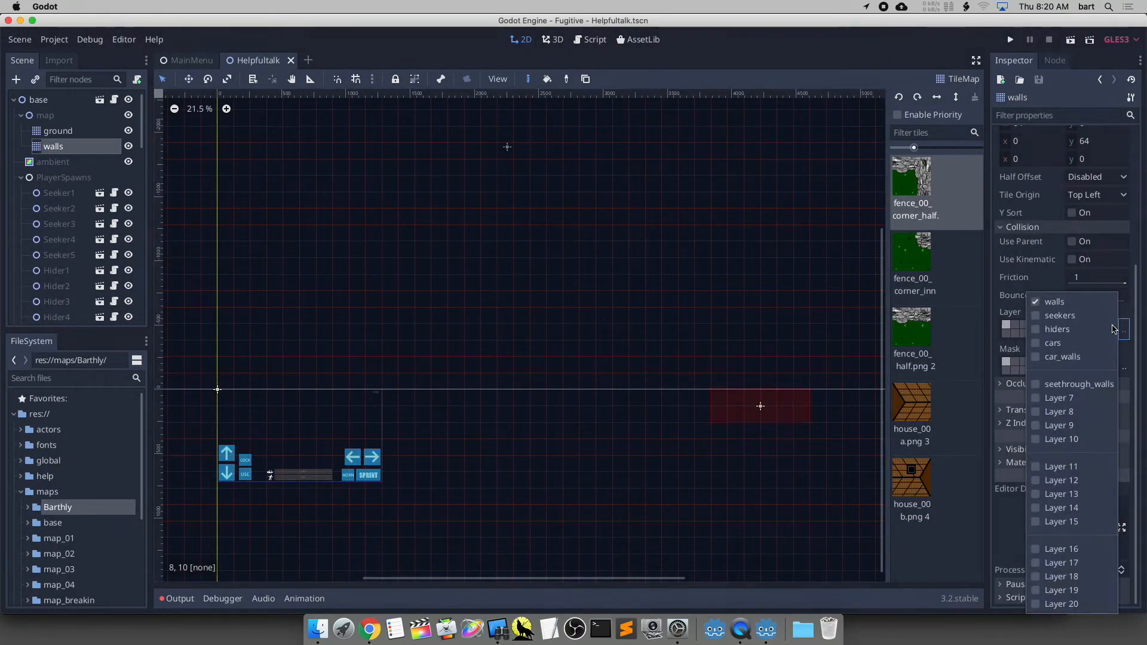
click(1007, 364)
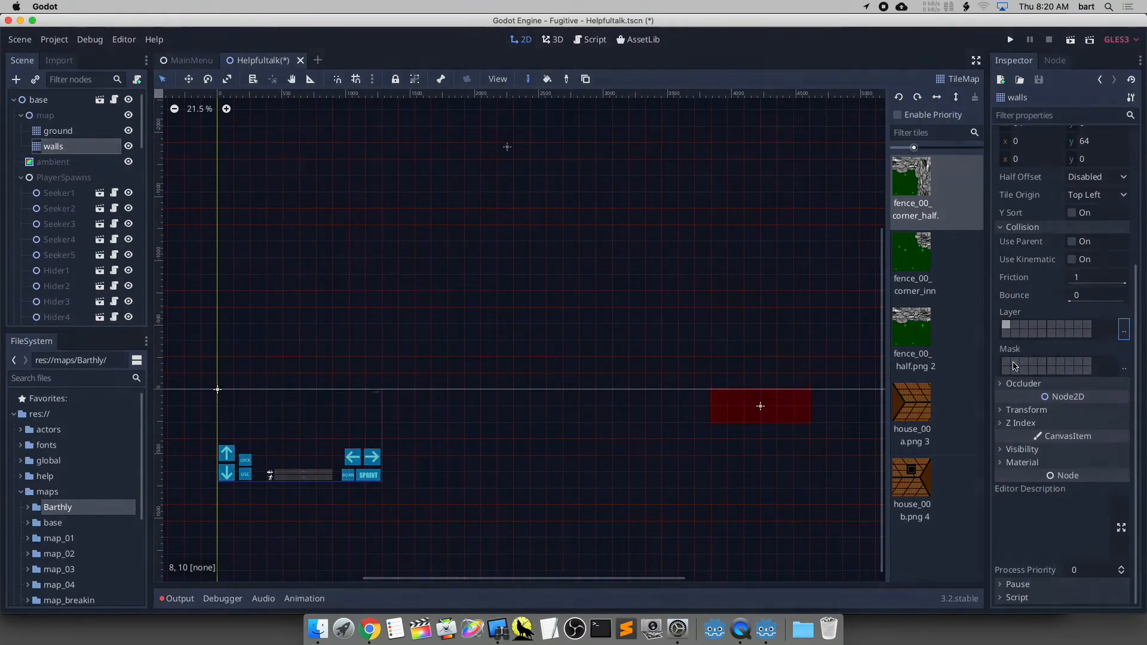
click(1124, 366)
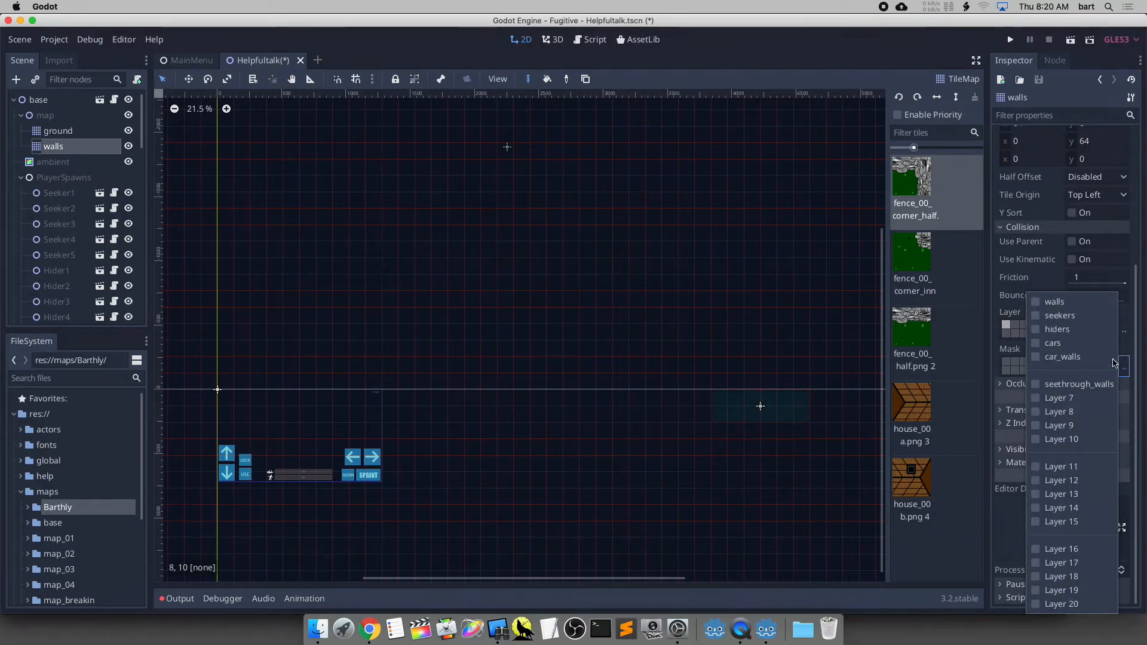
click(1128, 355)
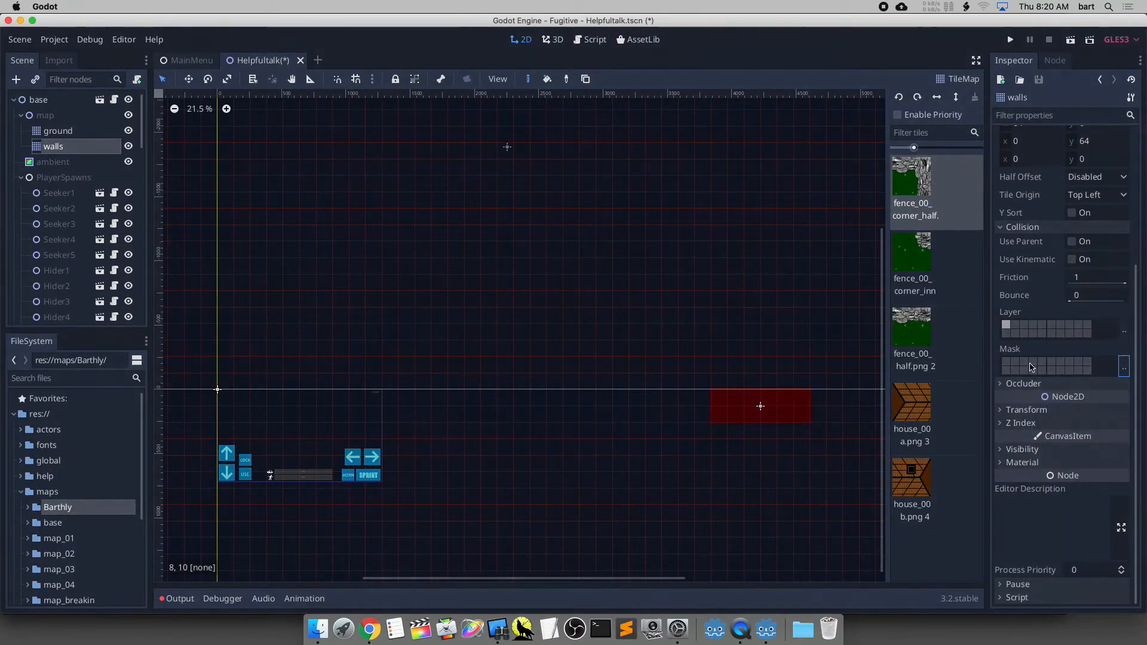
key(super+s)
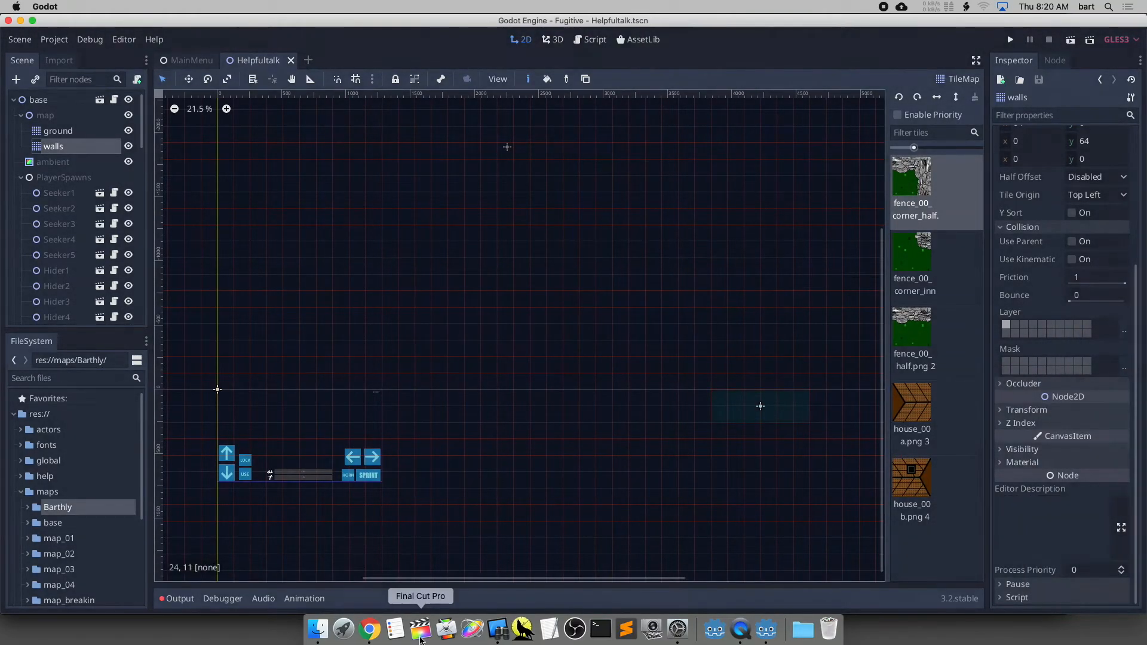
Review README steps 15 and 16 in Chrome and copy the node name seethrough_features.
click(370, 629)
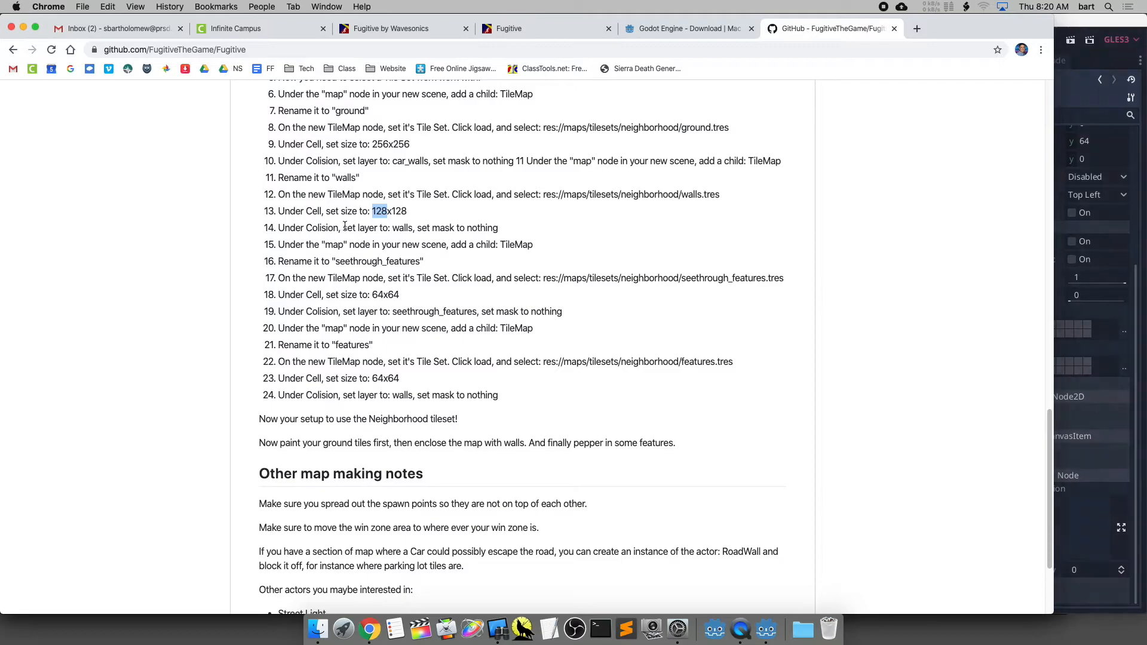
click(1142, 325)
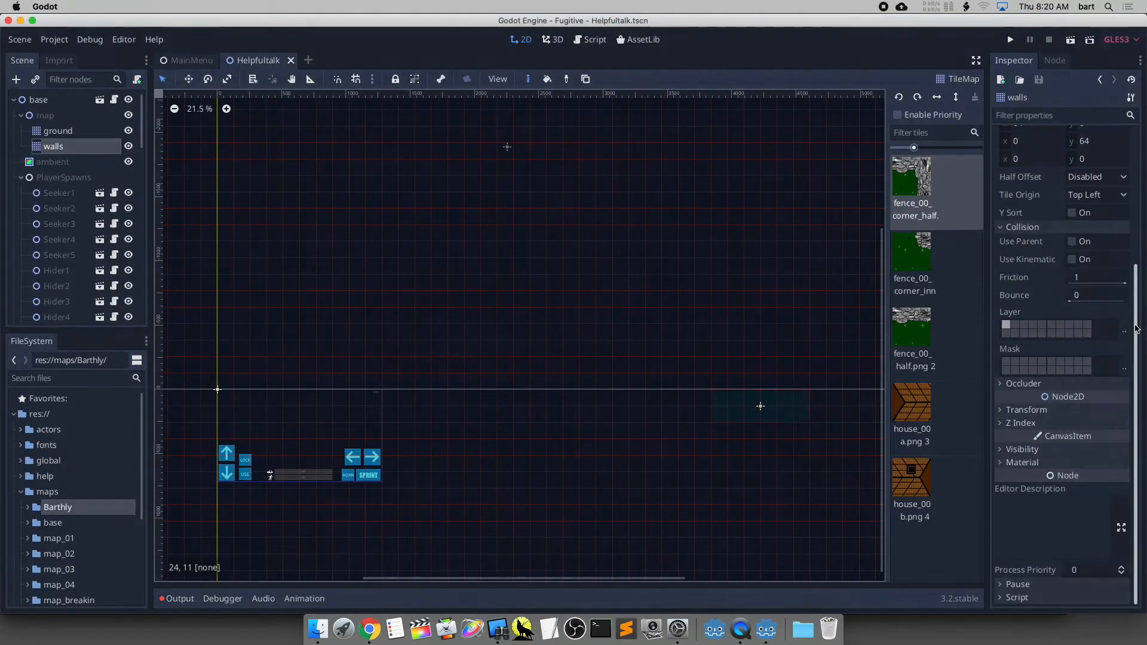
click(370, 628)
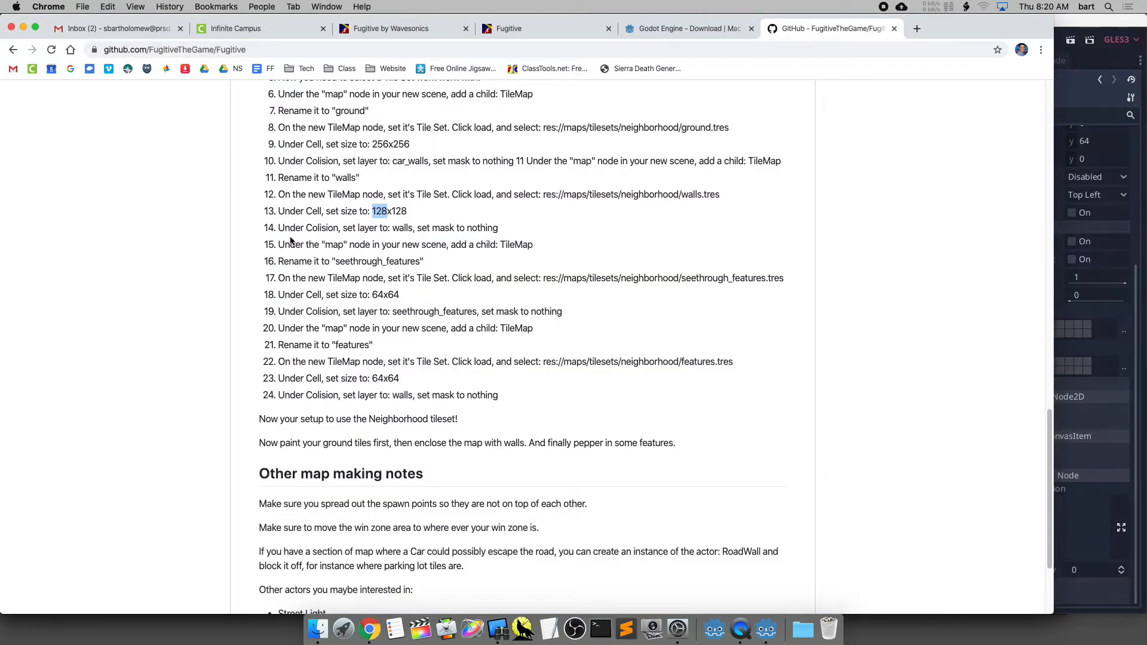
click(452, 248)
drag(372, 245, 528, 245)
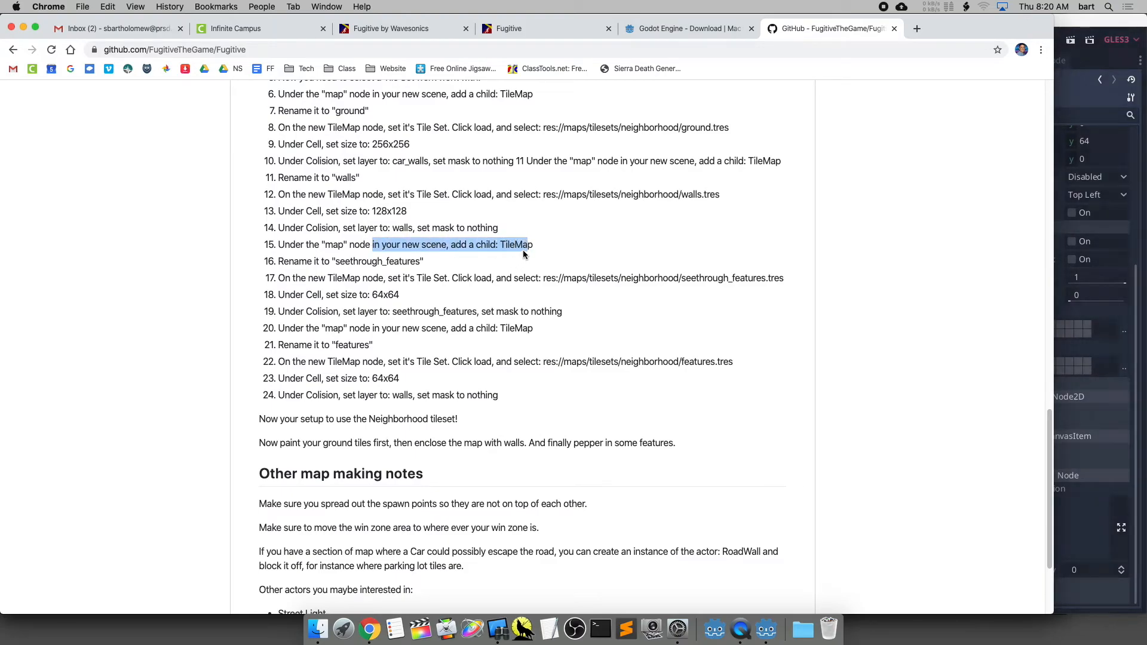
click(297, 258)
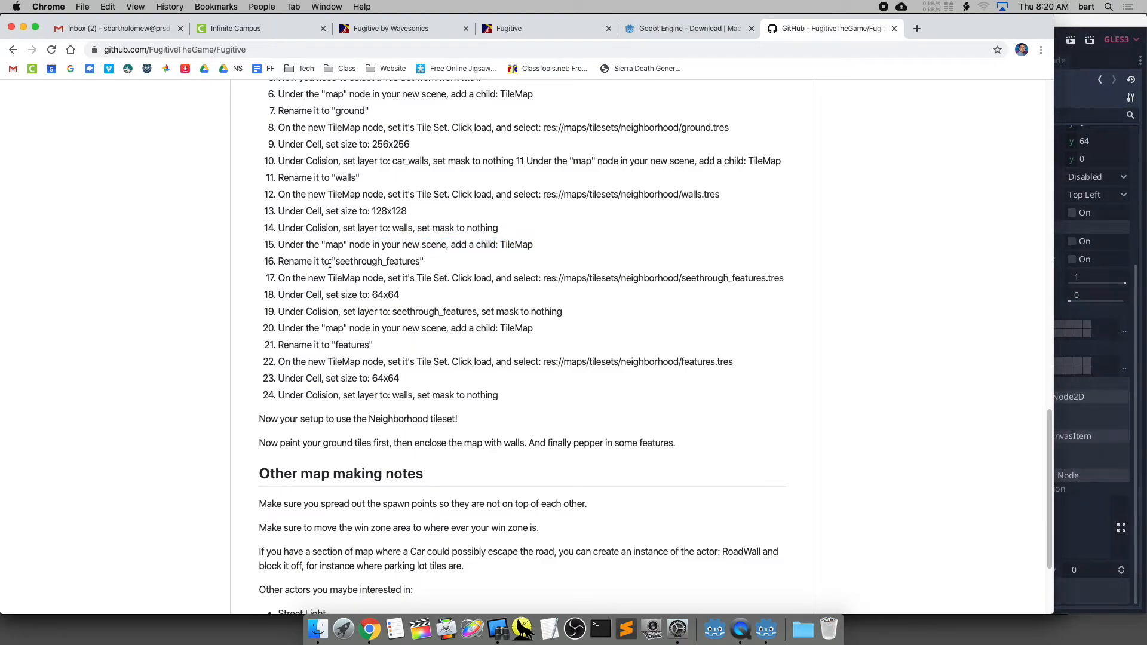
drag(336, 262, 420, 262)
key(super+c)
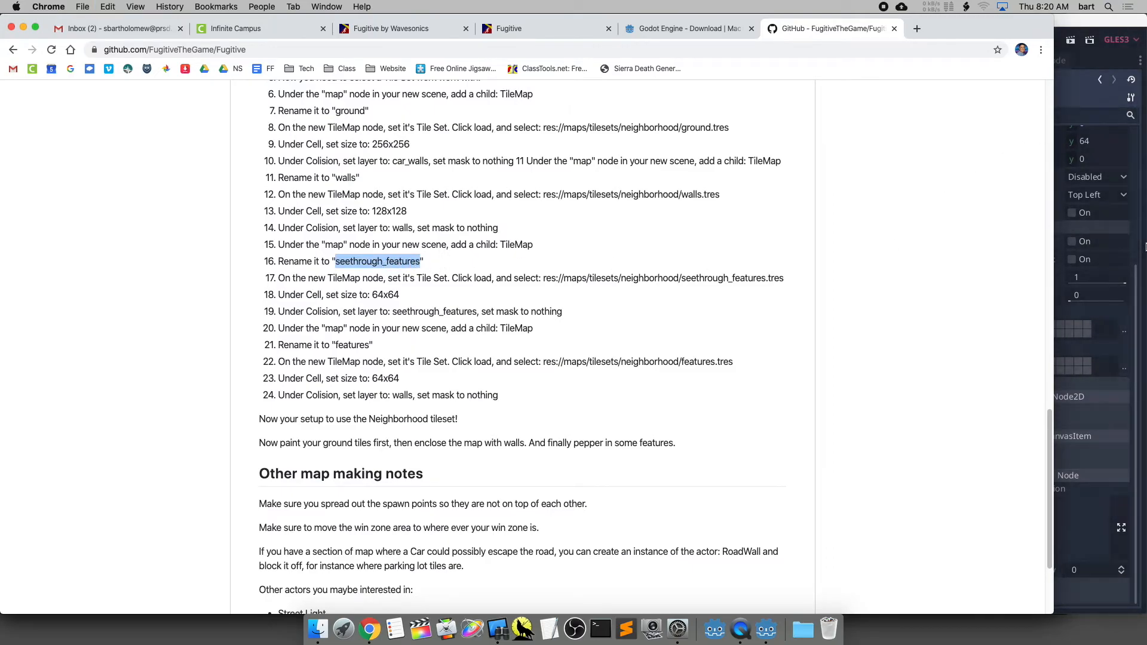
Switch to Godot and start adding a child node under the map node.
click(1141, 291)
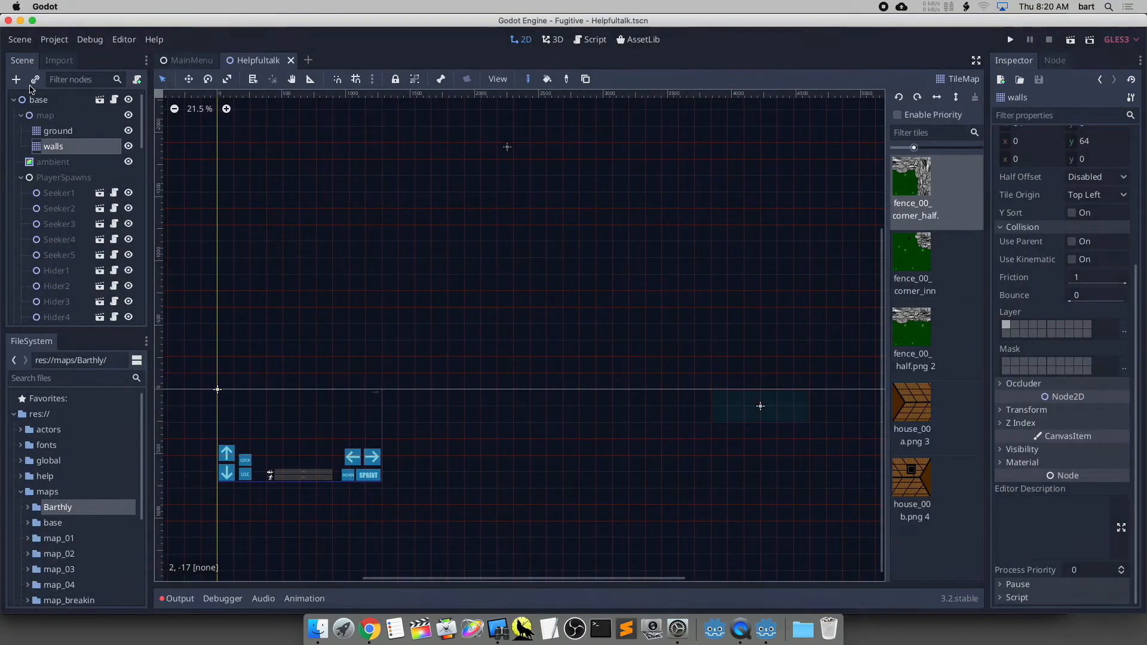
click(45, 115)
right_click(50, 117)
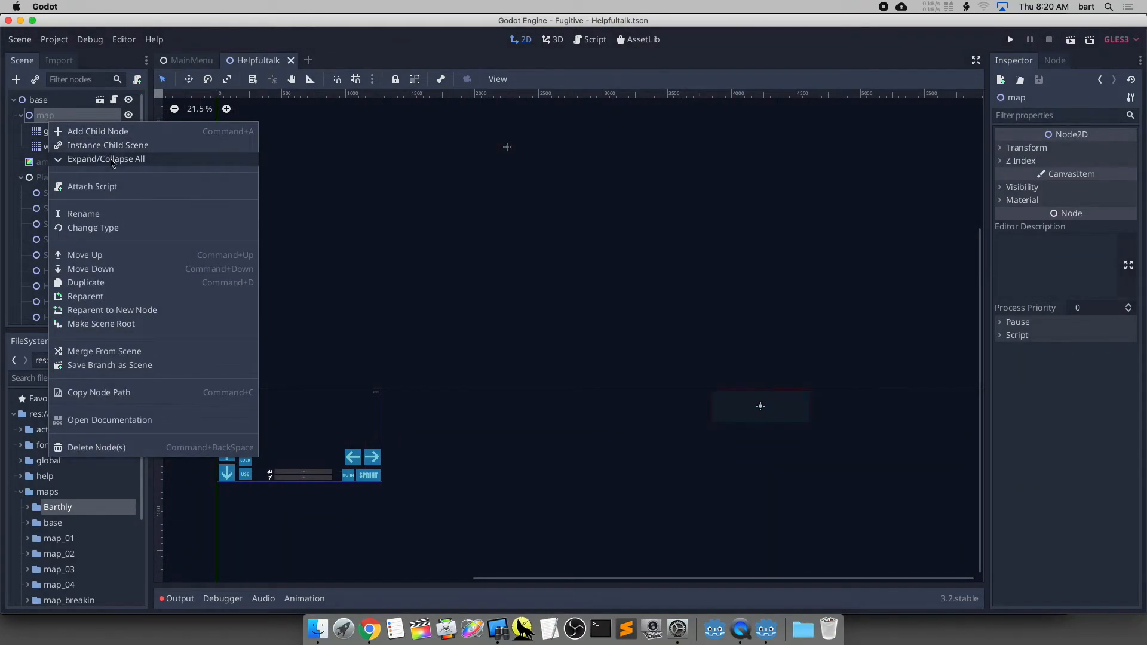
click(117, 133)
Try to find a node type using the copied name seethrough_features, and recheck the README in Chrome.
key(super+v)
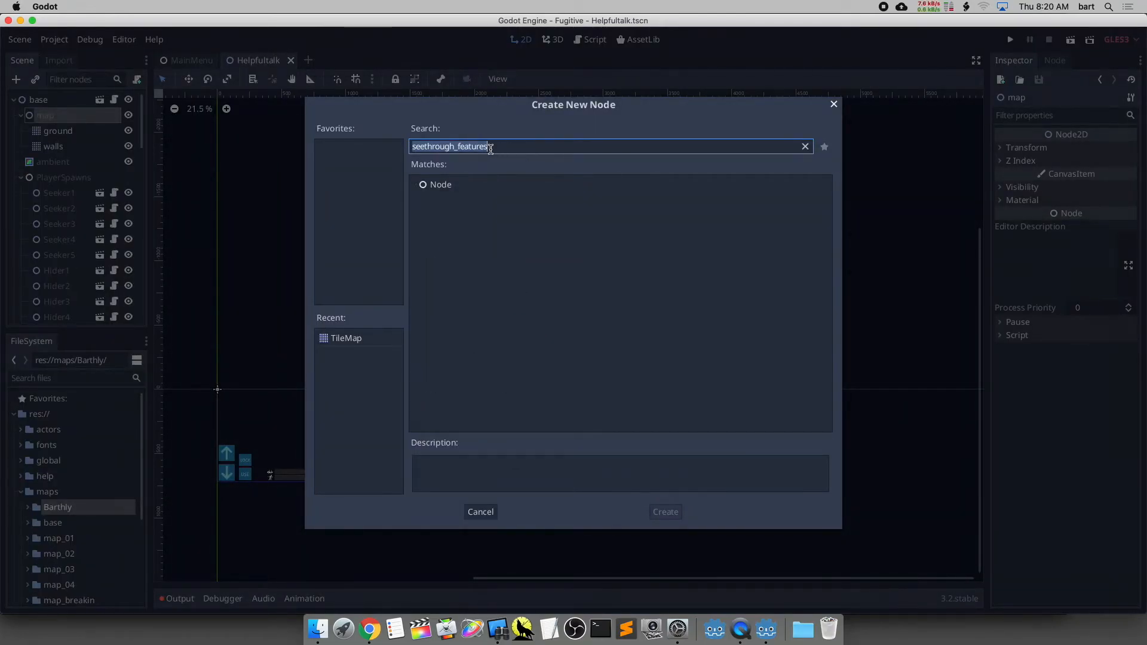
click(442, 185)
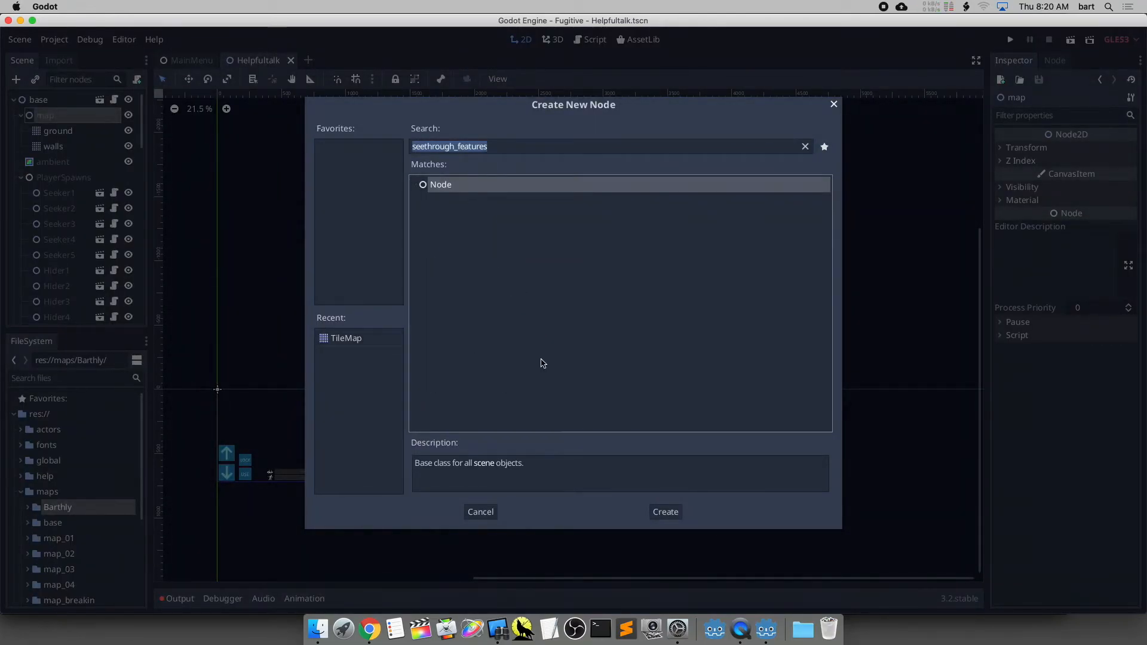
click(369, 629)
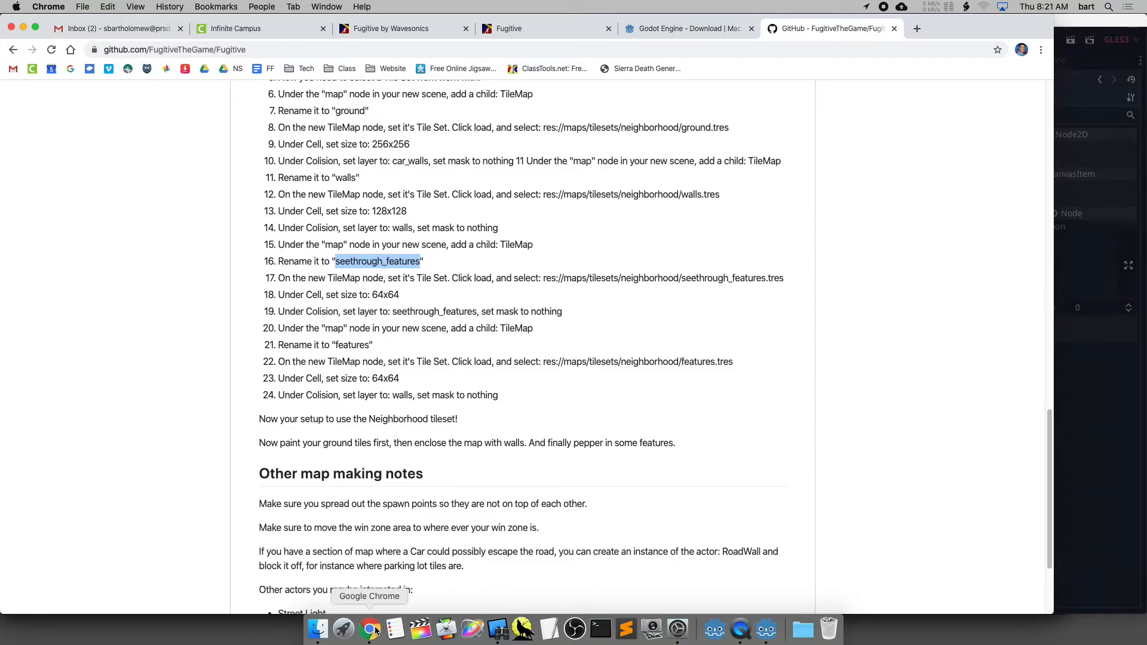
click(767, 629)
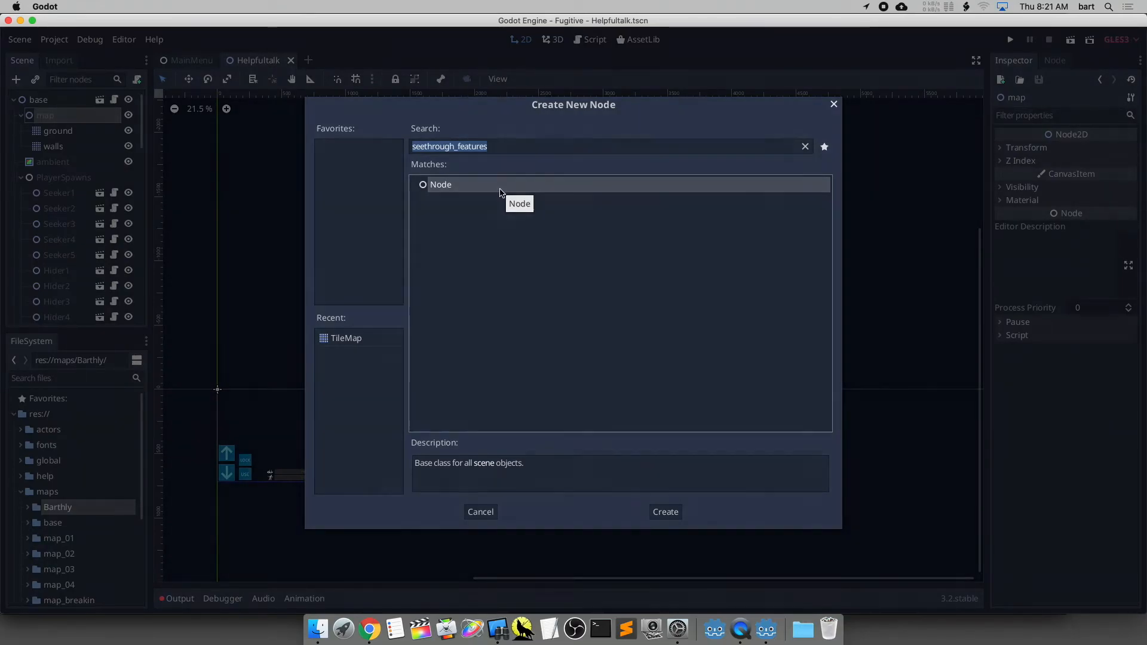
Replace the node type search with tilema and add a TileMap as a child of the map node.
click(542, 147)
click(542, 148)
click(805, 147)
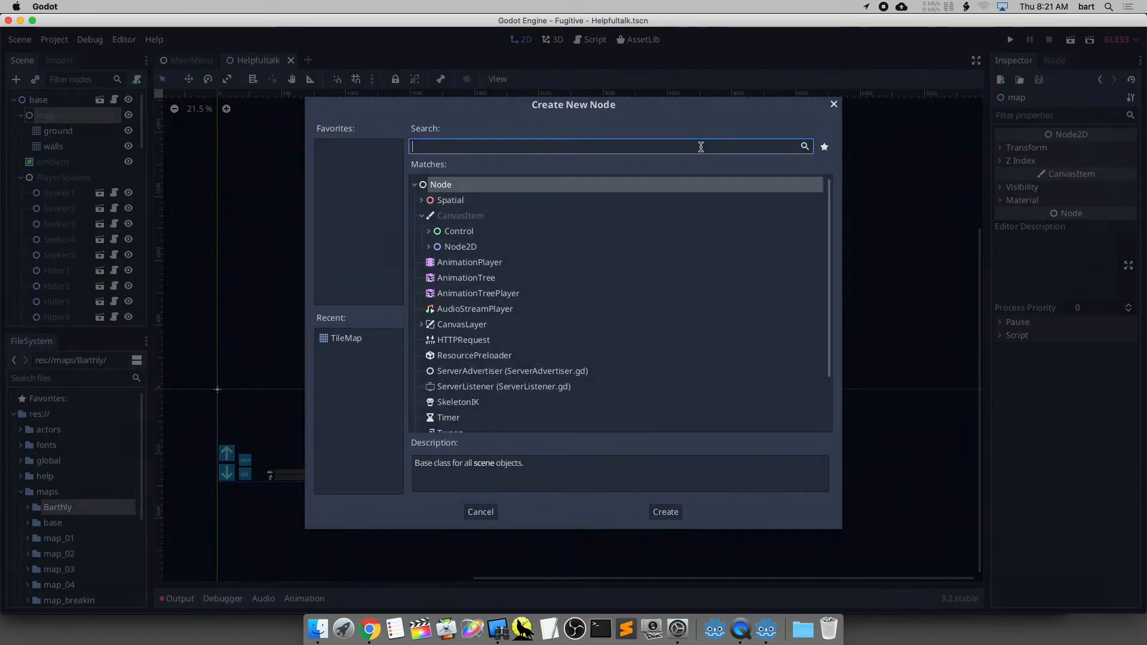
text(tilema)
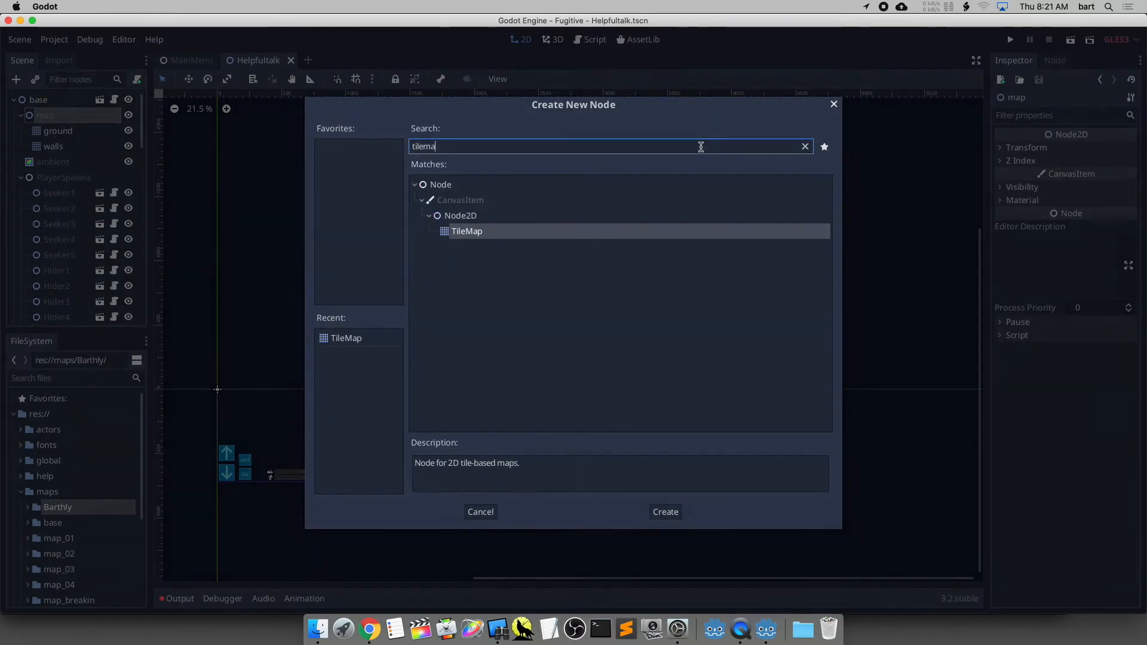
double_click(481, 231)
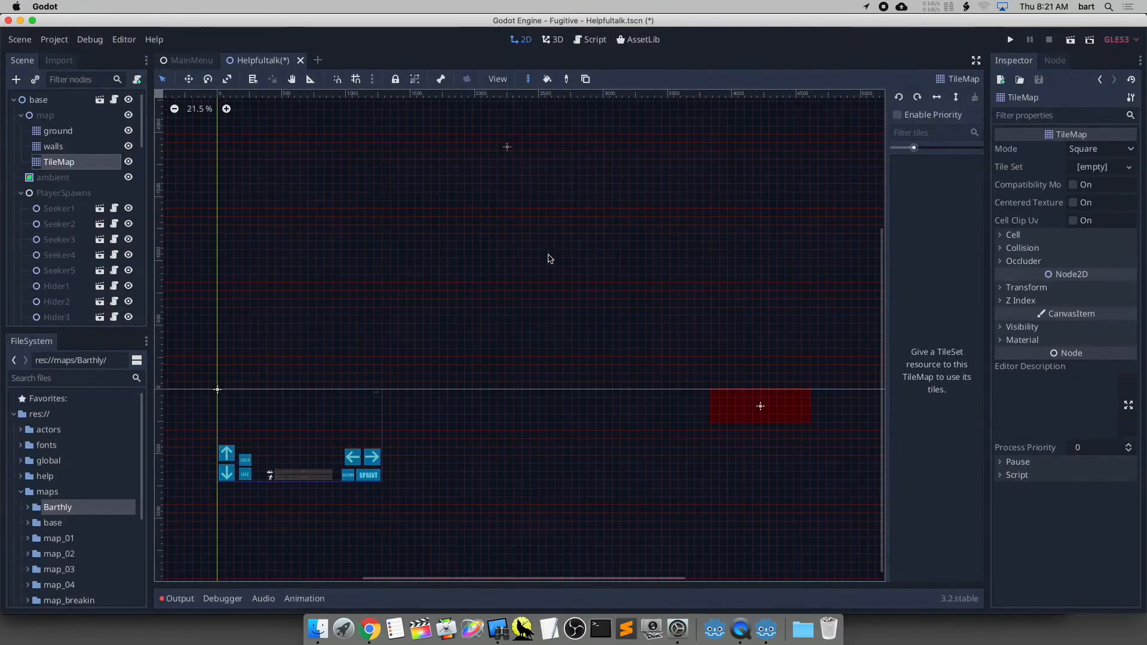
Rename the new TileMap node to seethrough_features and save the scene.
double_click(69, 162)
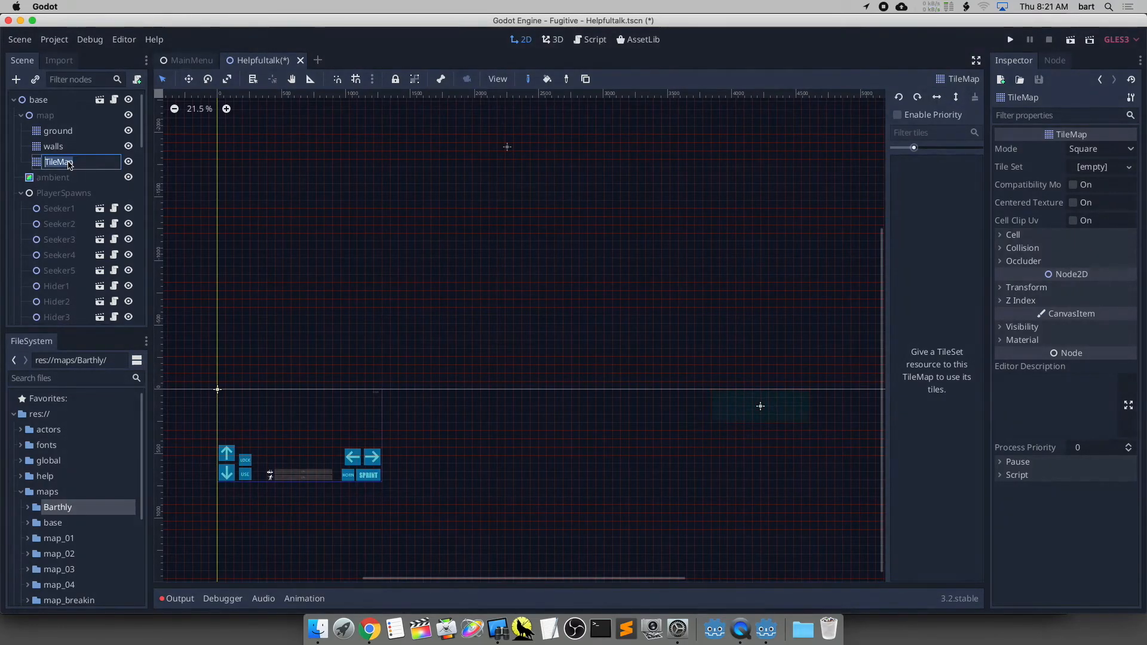
text(seethrough_features)
key(Return)
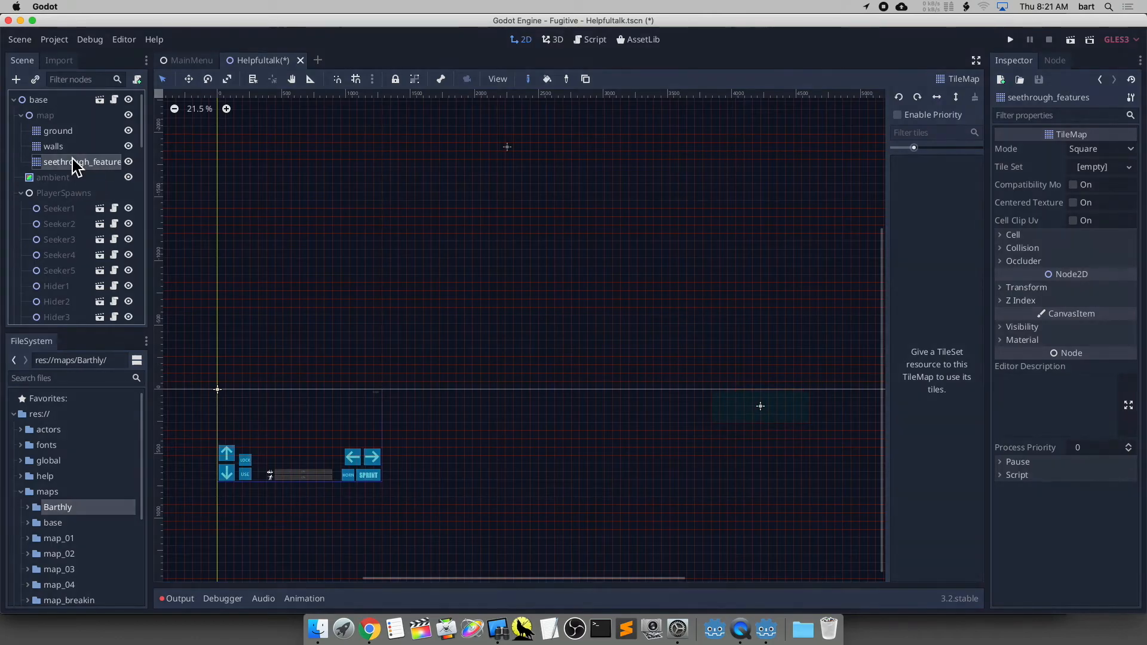
key(super+s)
Check README step 17 in Chrome and, in Godot, load res://maps/tilesets/neighborhood/seethrough_features.tres as the seethrough_features node's tile set.
click(369, 627)
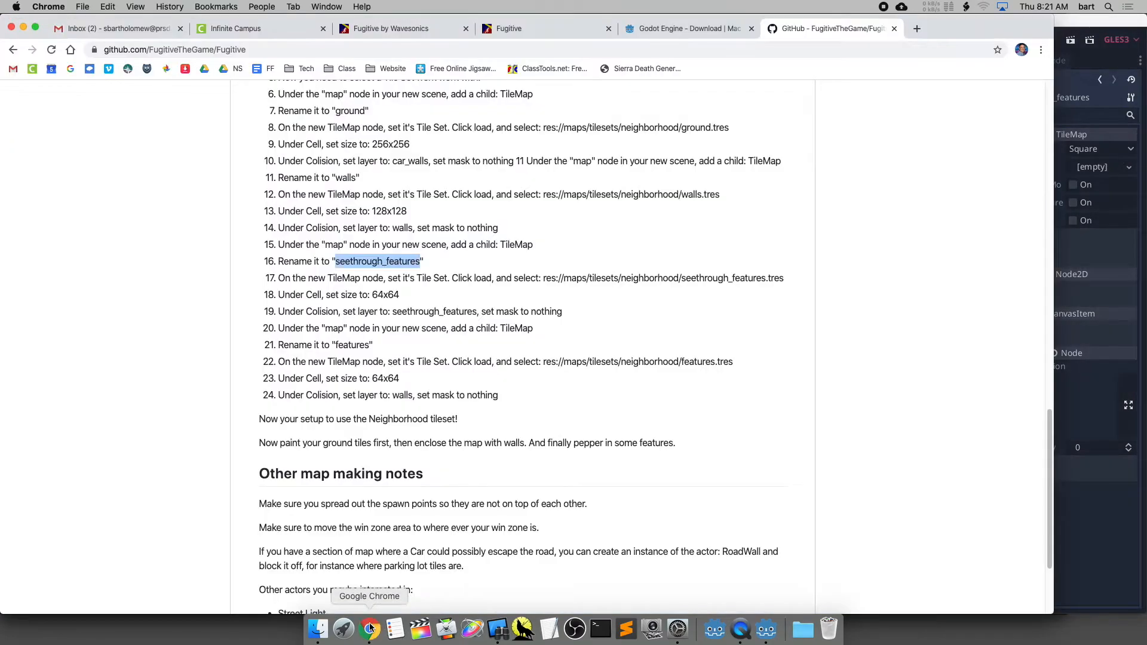
click(298, 283)
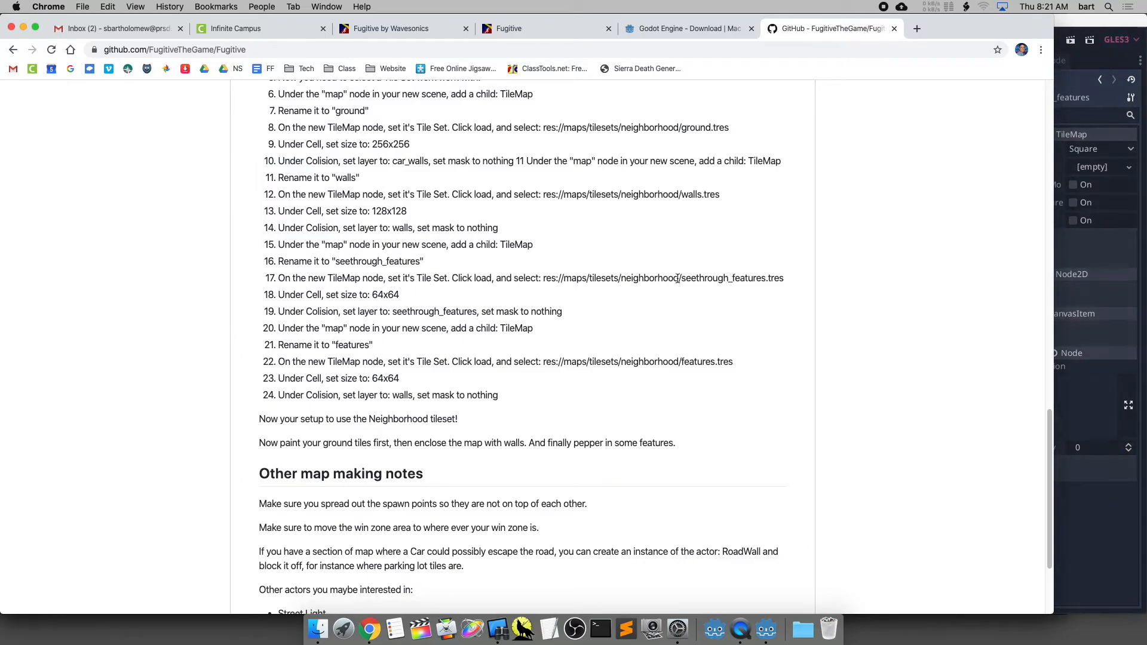
click(1110, 260)
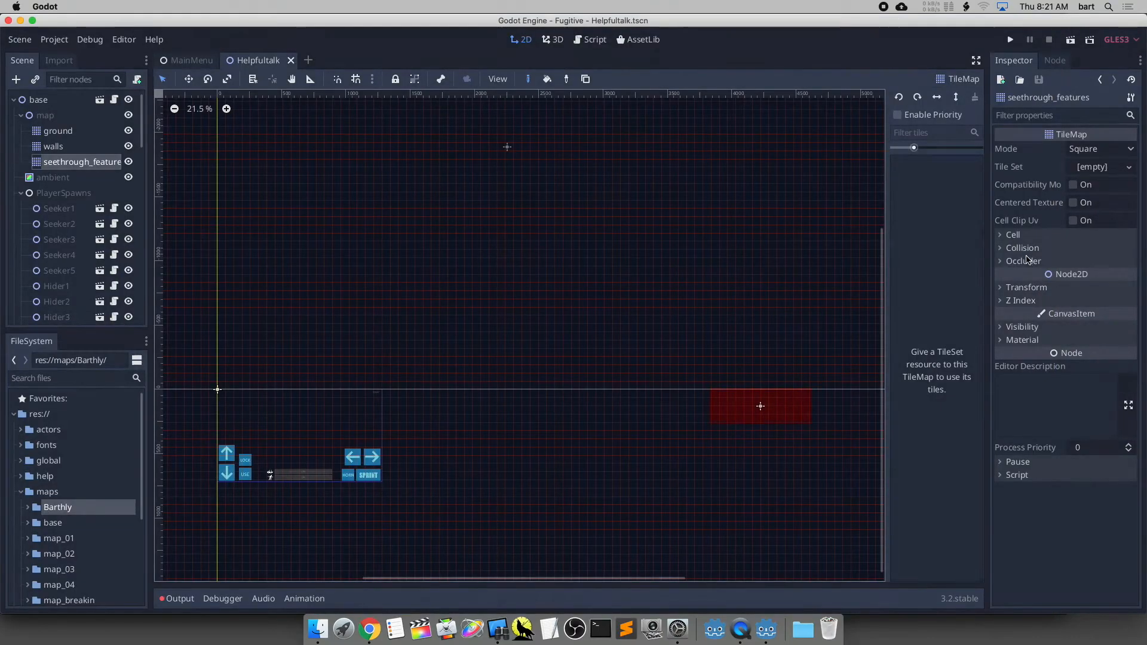
click(1008, 235)
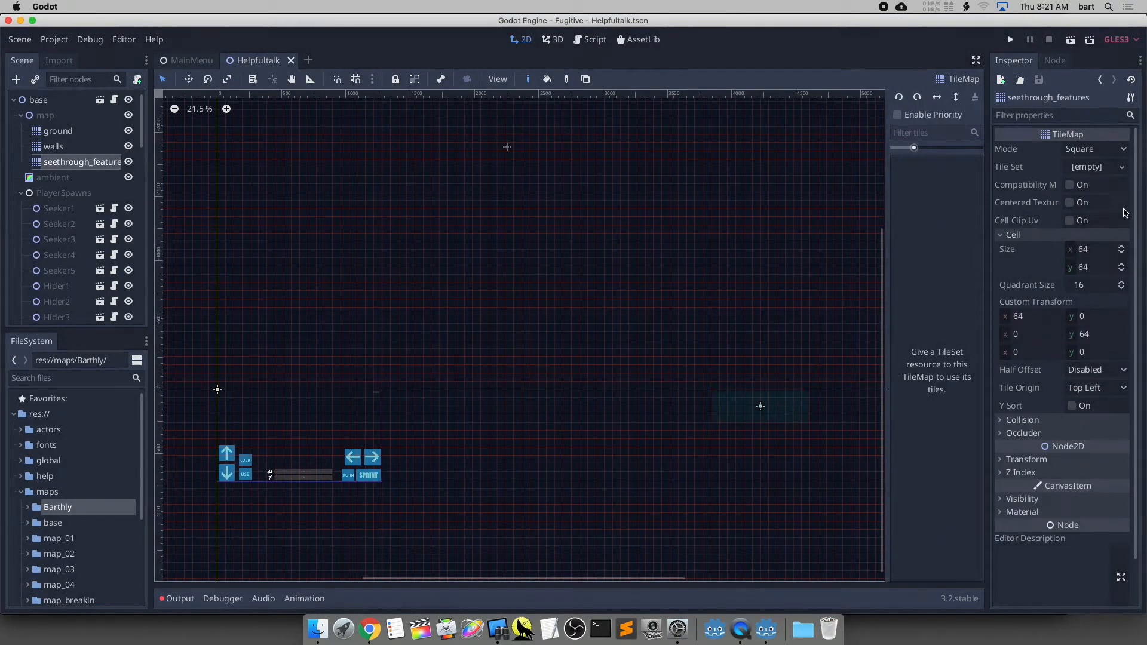
click(1122, 168)
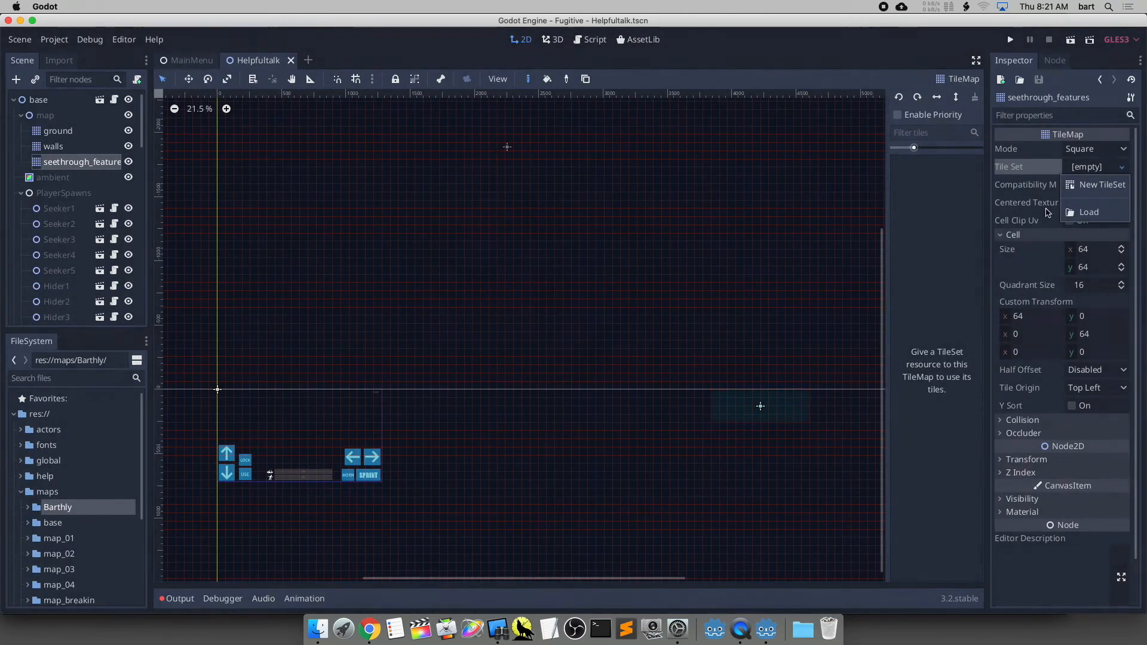
click(1085, 212)
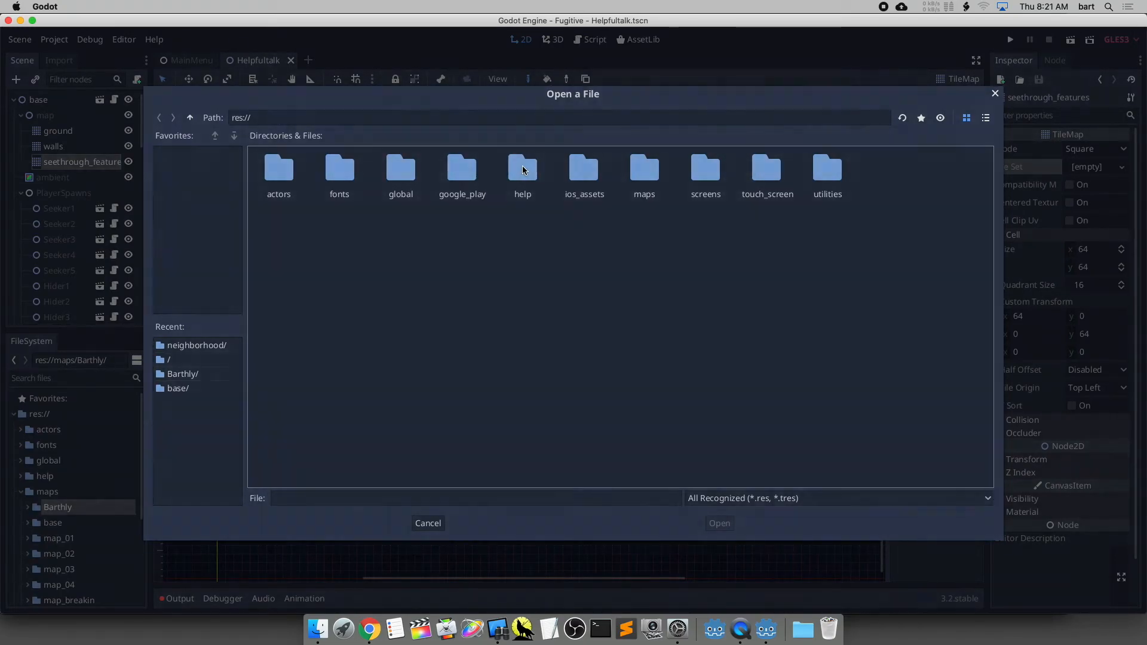
double_click(648, 168)
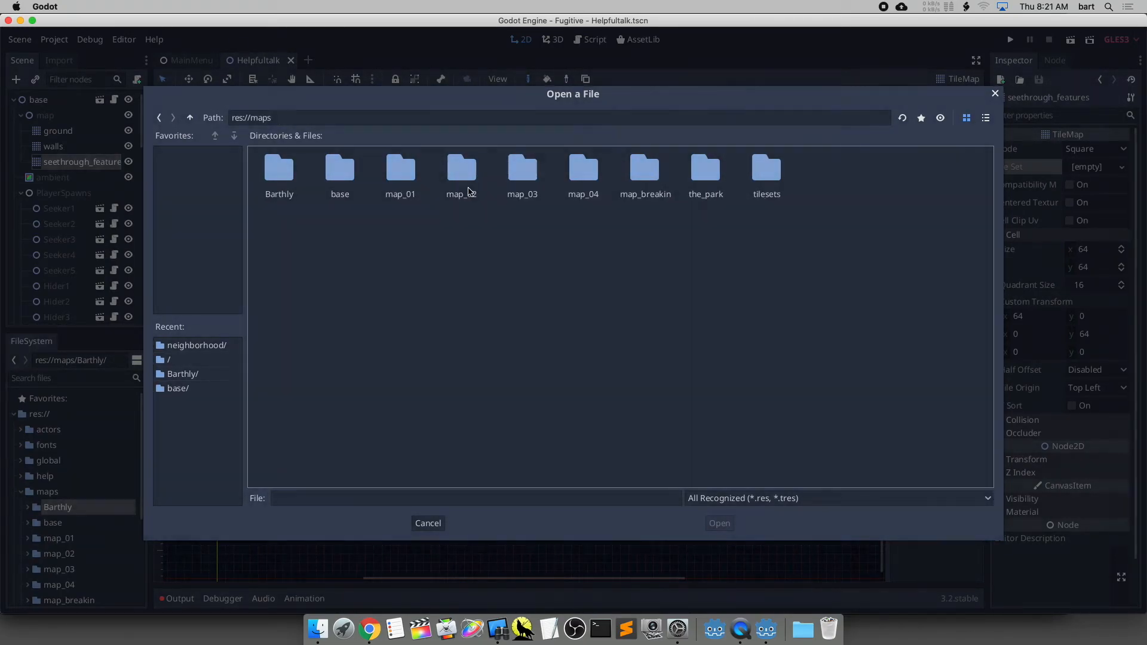
double_click(770, 174)
double_click(276, 170)
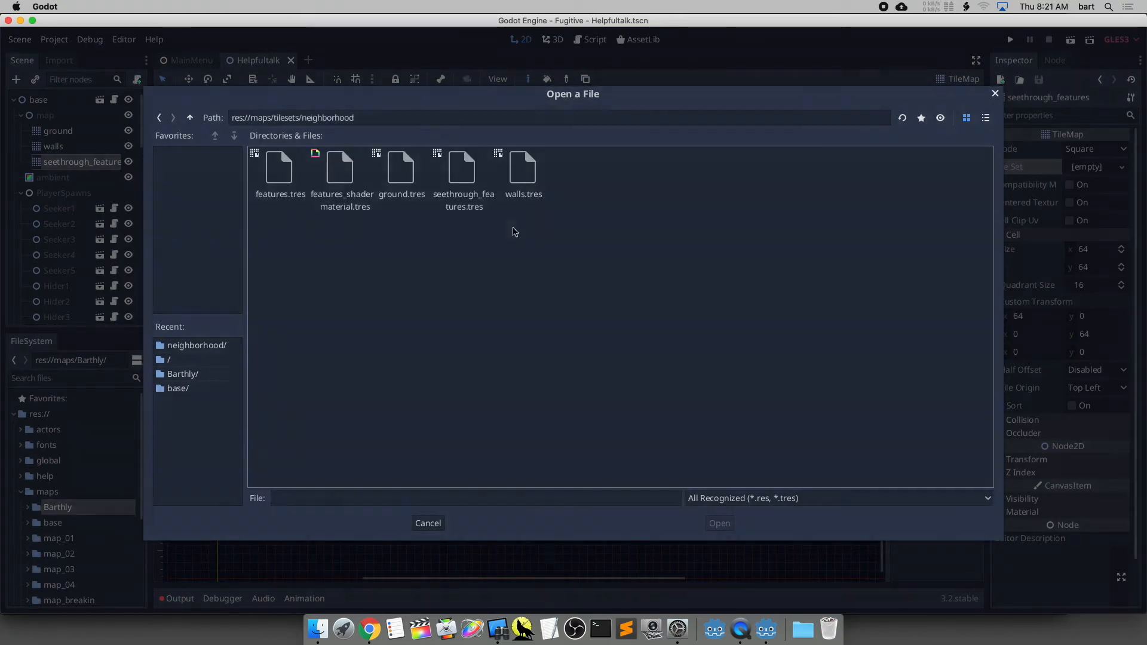
click(474, 177)
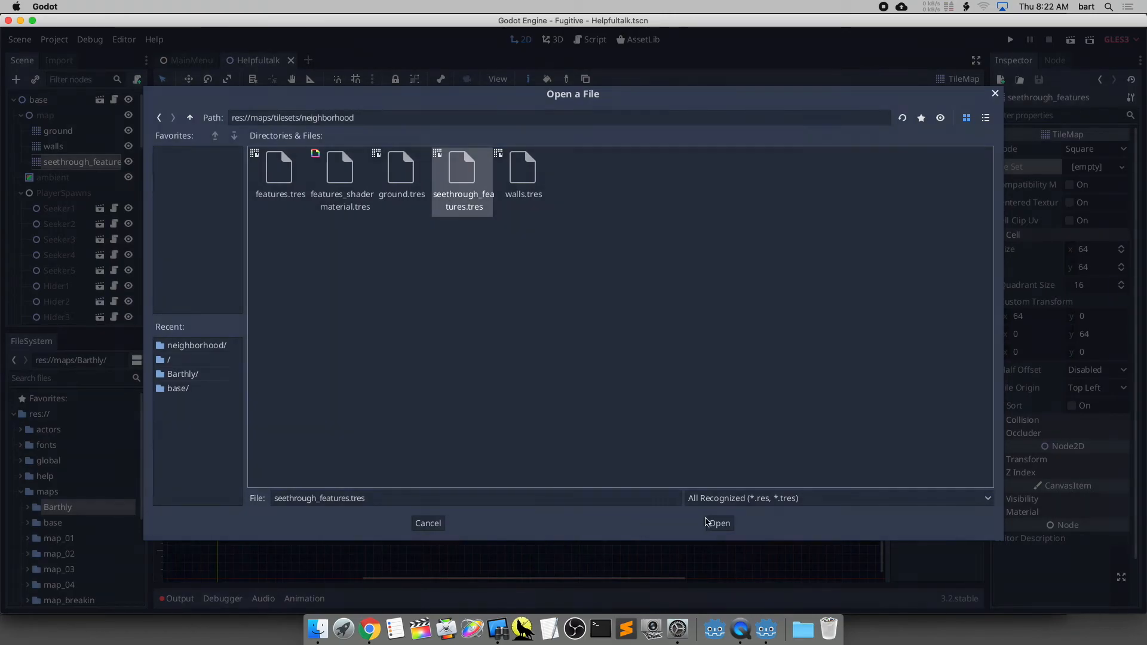
click(708, 523)
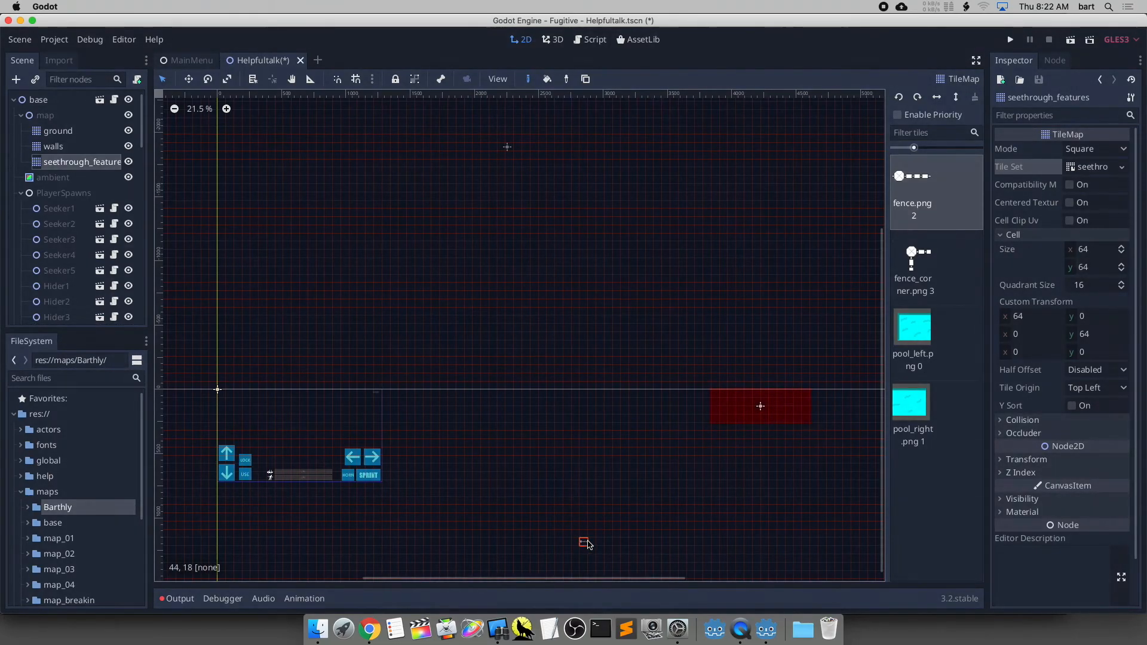
Check README steps 18 and 19 in Chrome, compare the cell size in Godot, and show the seethrough_features node's collision settings.
click(369, 635)
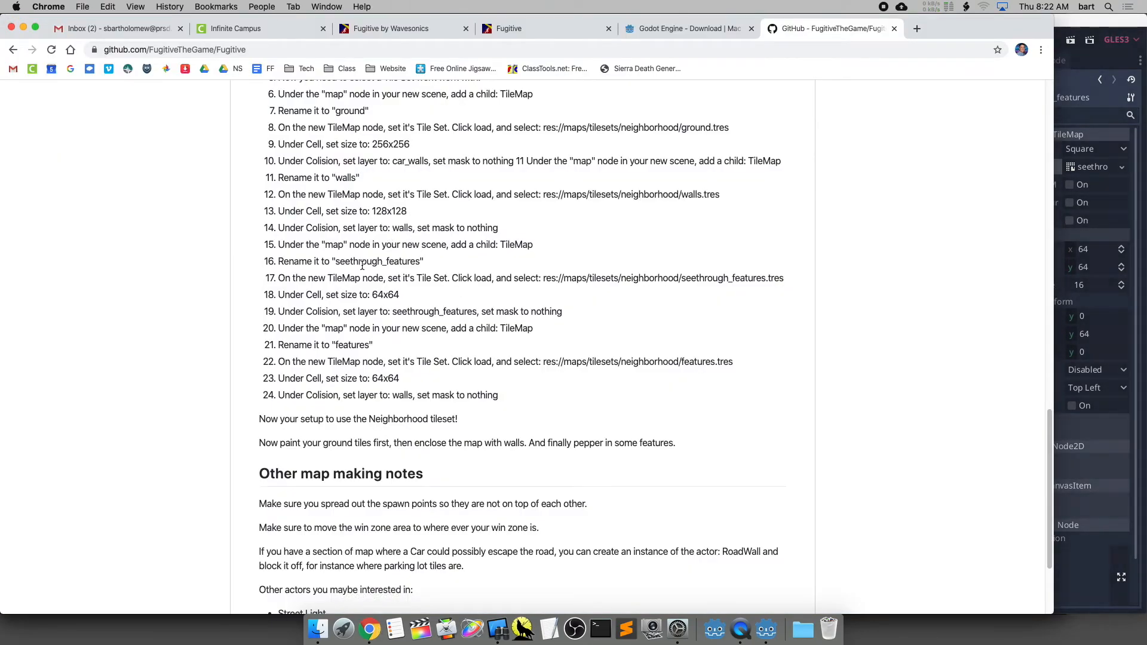
scroll(379, 275, down, 1)
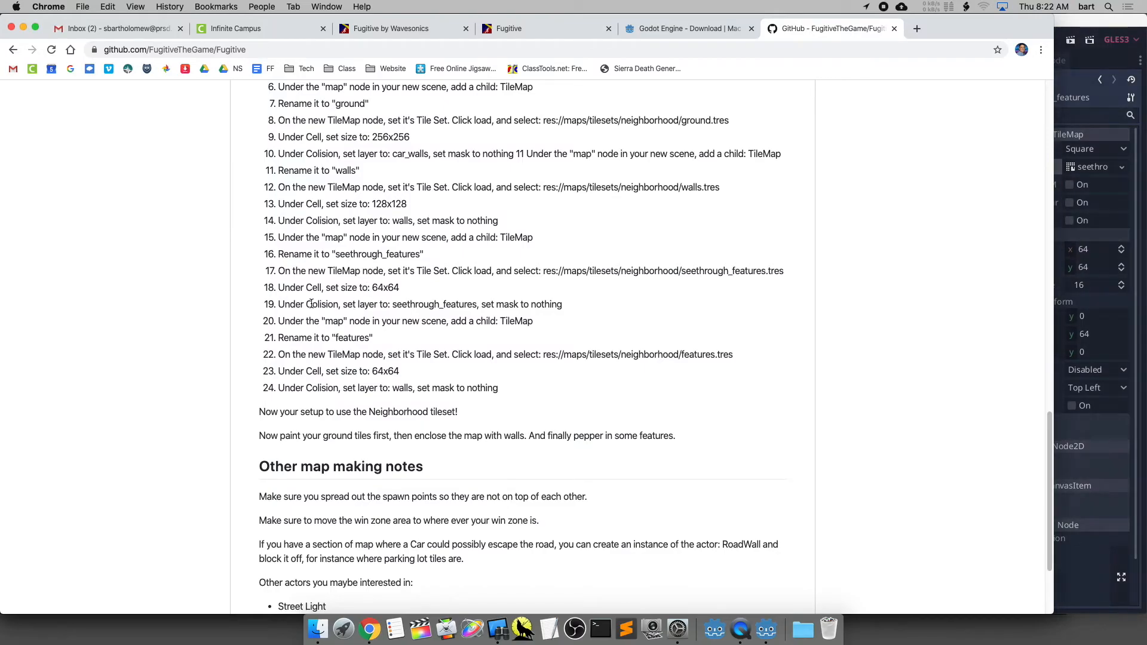
click(1114, 310)
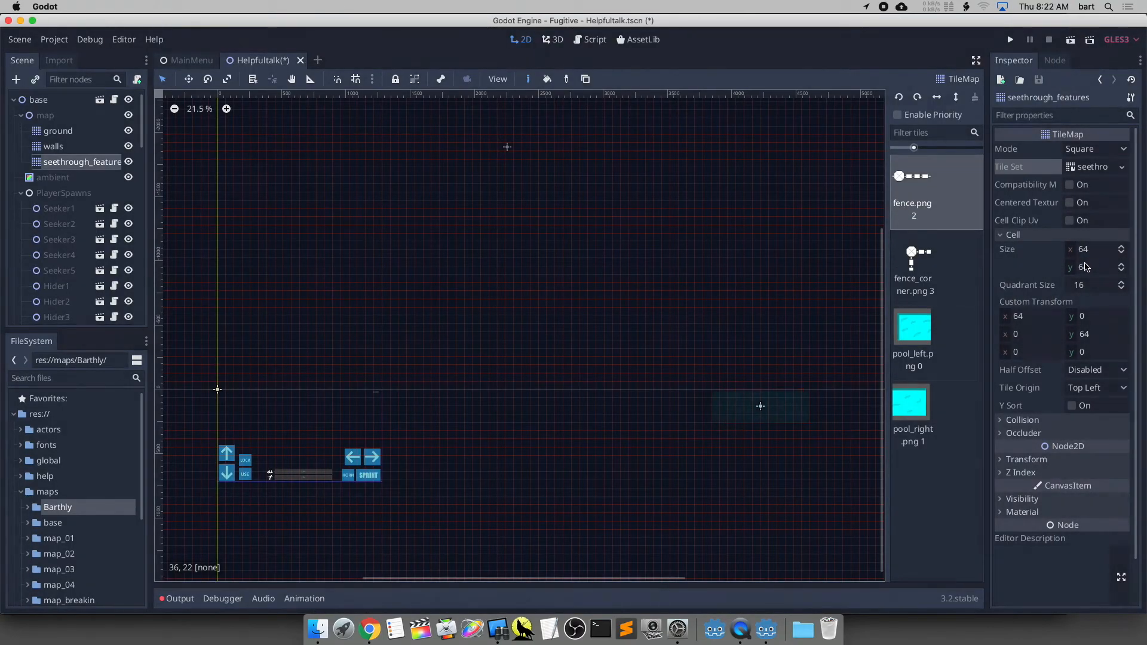
click(1007, 236)
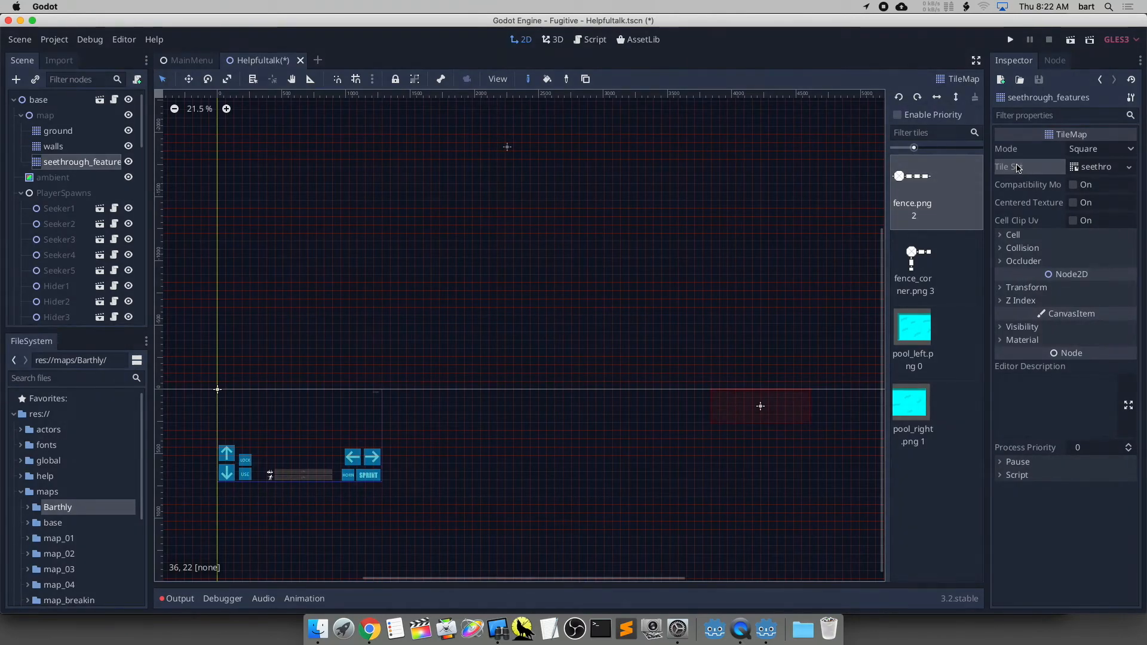
click(1009, 251)
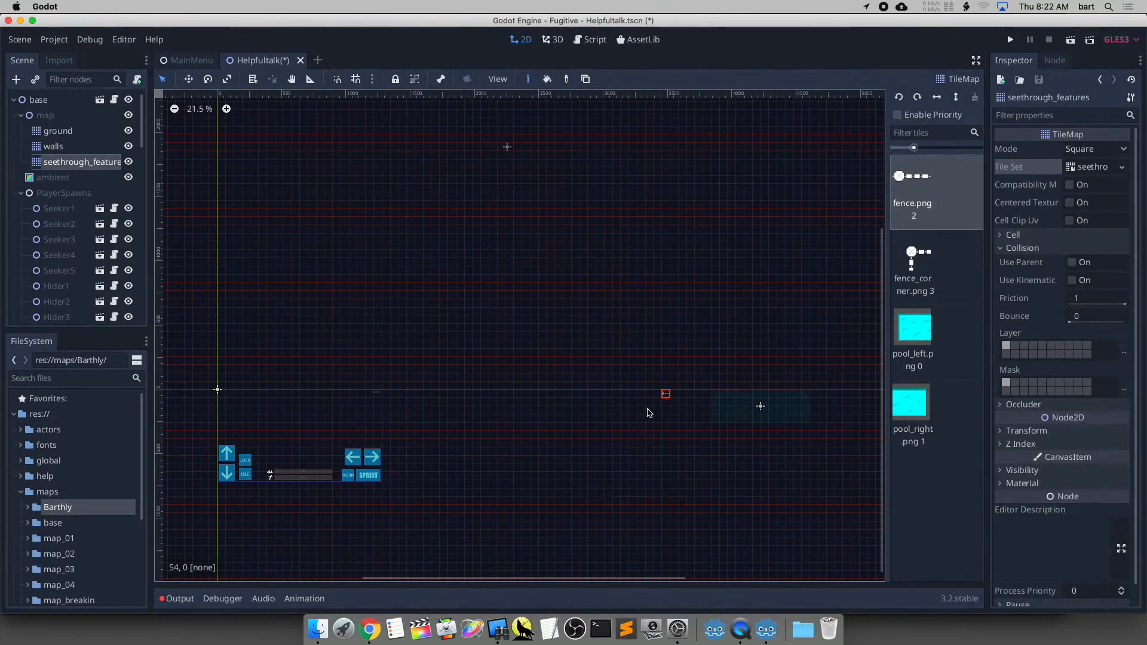
Recheck README step 19 in Chrome, then in Godot set the node's collision layer to only seethrough_walls and clear its mask.
click(369, 629)
scroll(459, 338, down, 2)
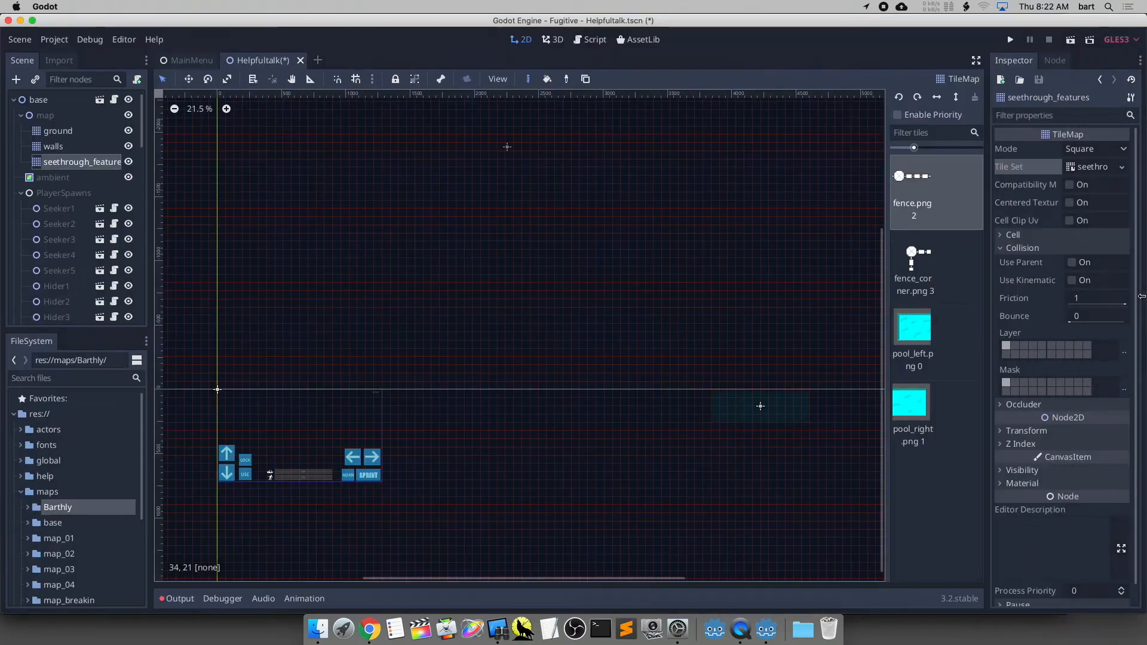
click(1138, 299)
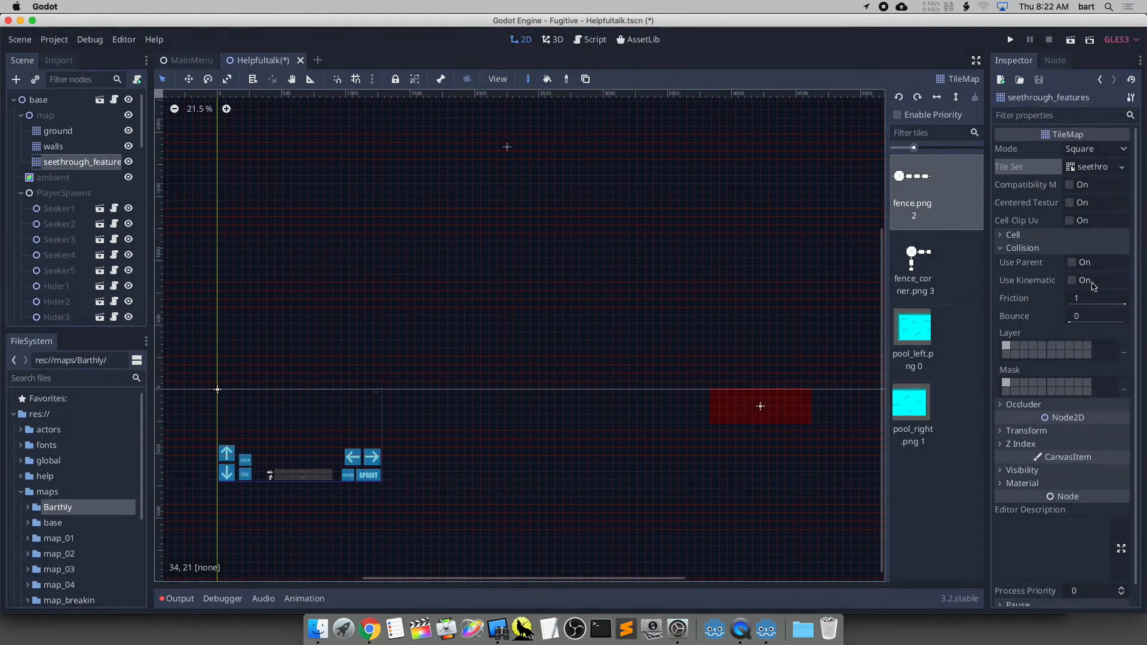
click(1124, 353)
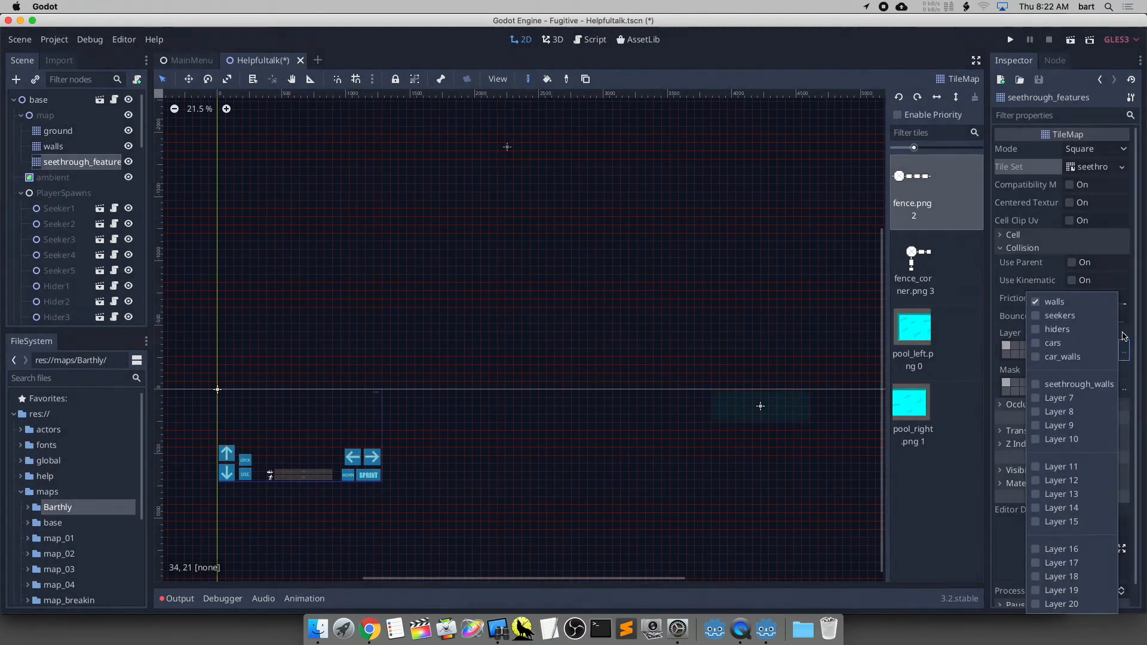
click(1036, 387)
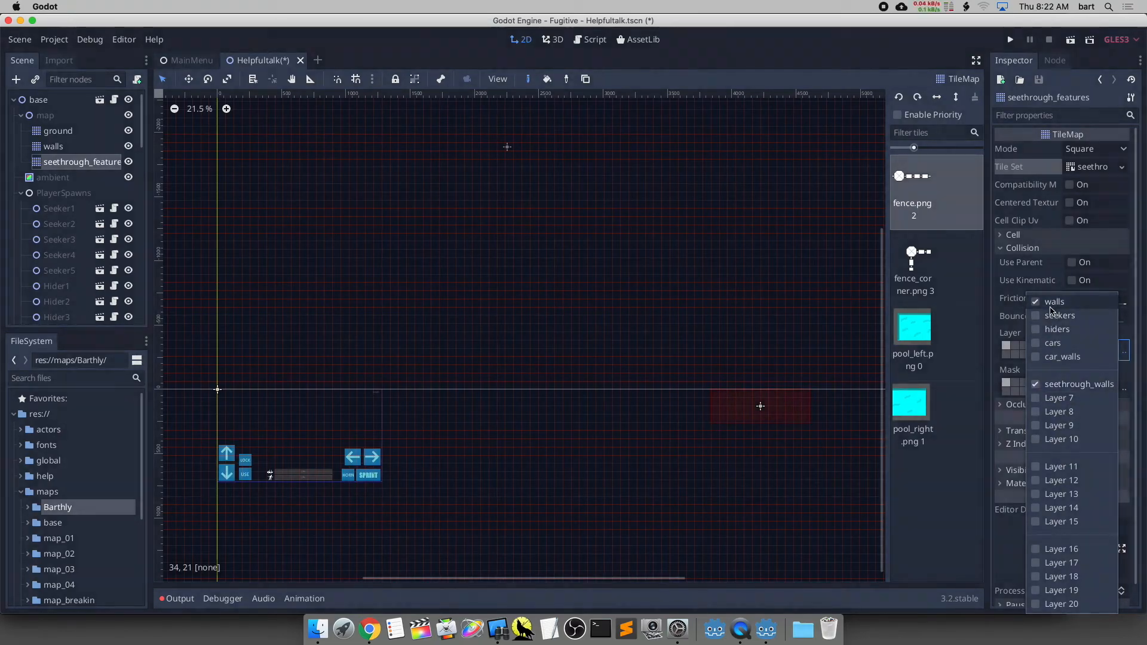
click(1044, 306)
click(1135, 383)
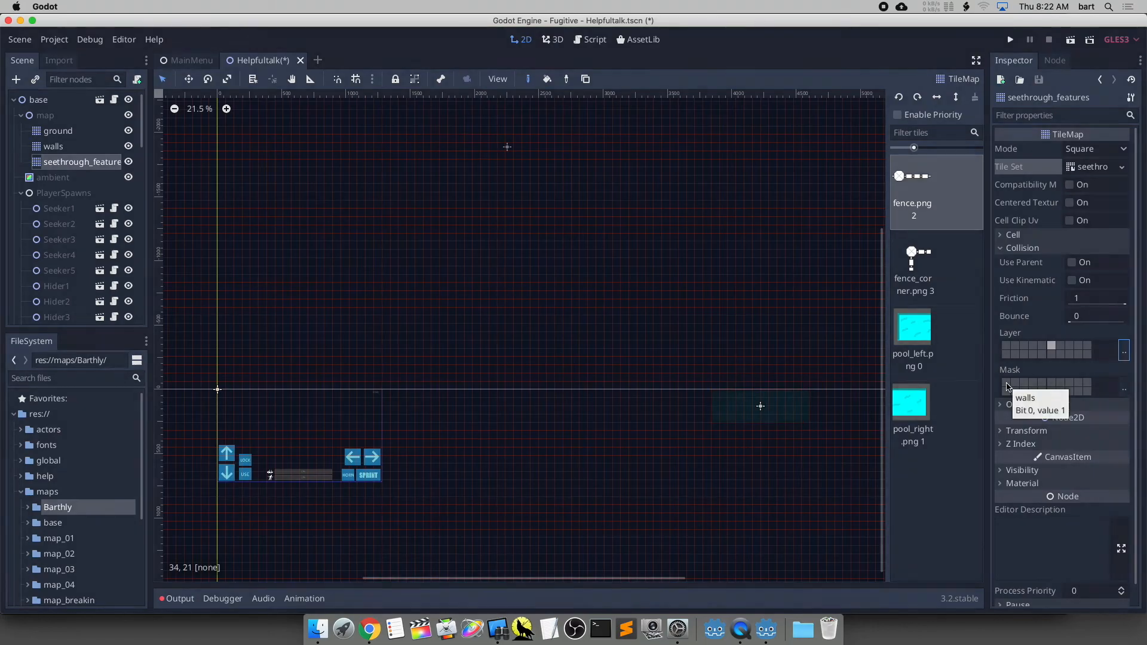
Review README steps 20 and 21 in Chrome, copy the node name features, and return to Godot.
click(370, 638)
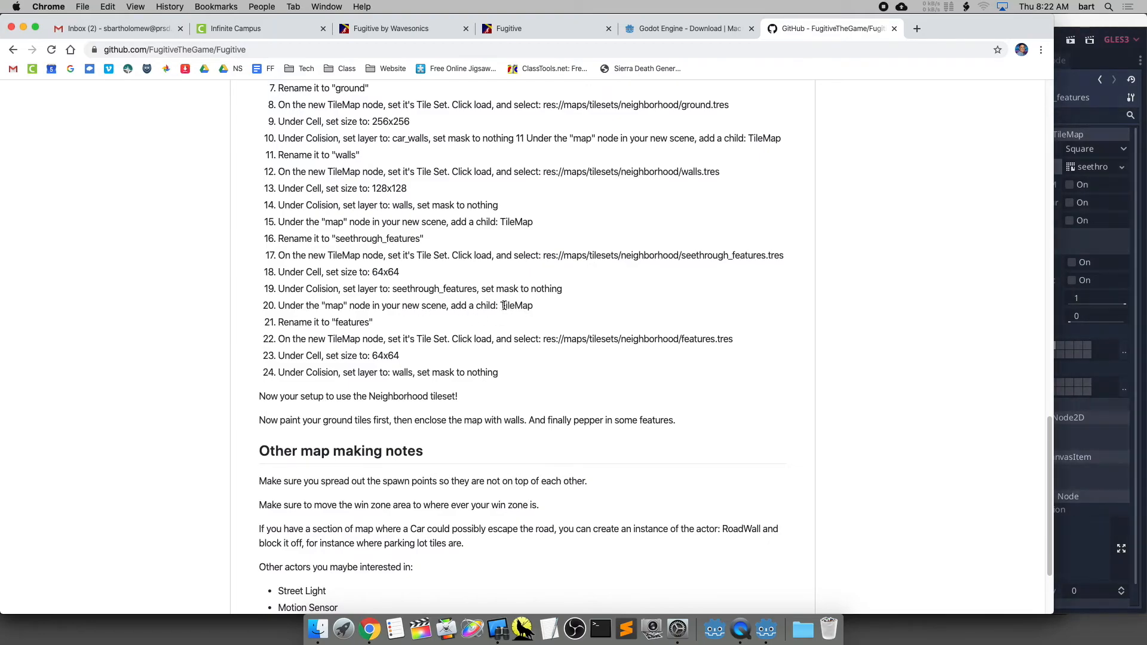
drag(370, 323, 335, 323)
click(1141, 164)
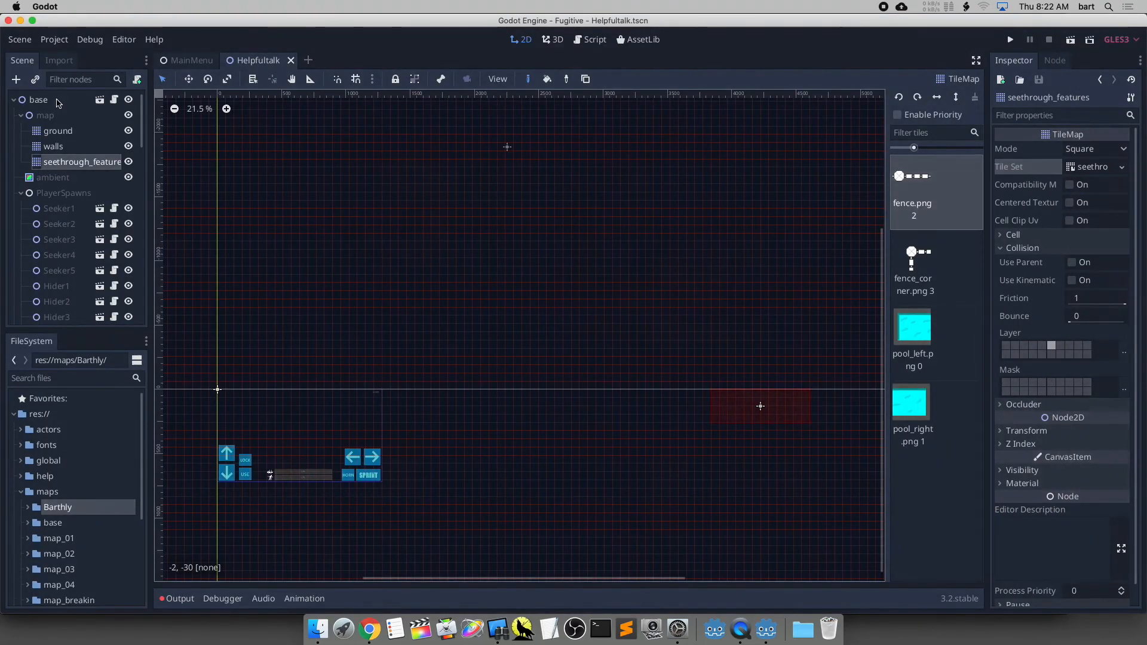
Add a TileMap child under the map node, rename it to features, and save the scene.
right_click(49, 117)
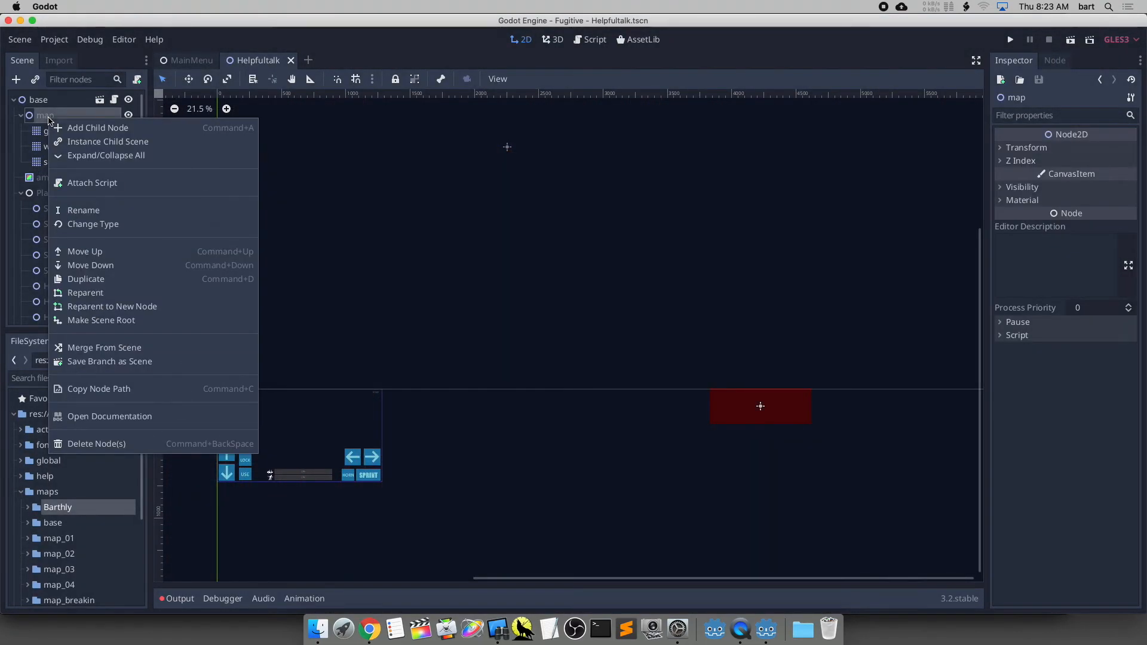
click(83, 127)
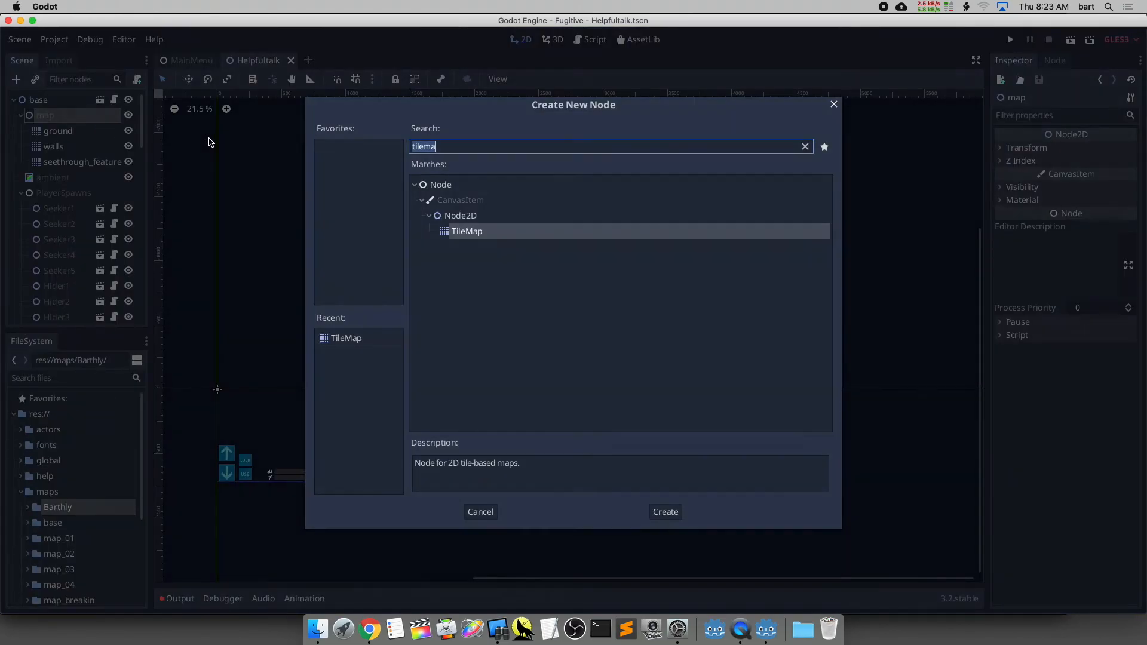
double_click(478, 232)
double_click(60, 177)
click(61, 177)
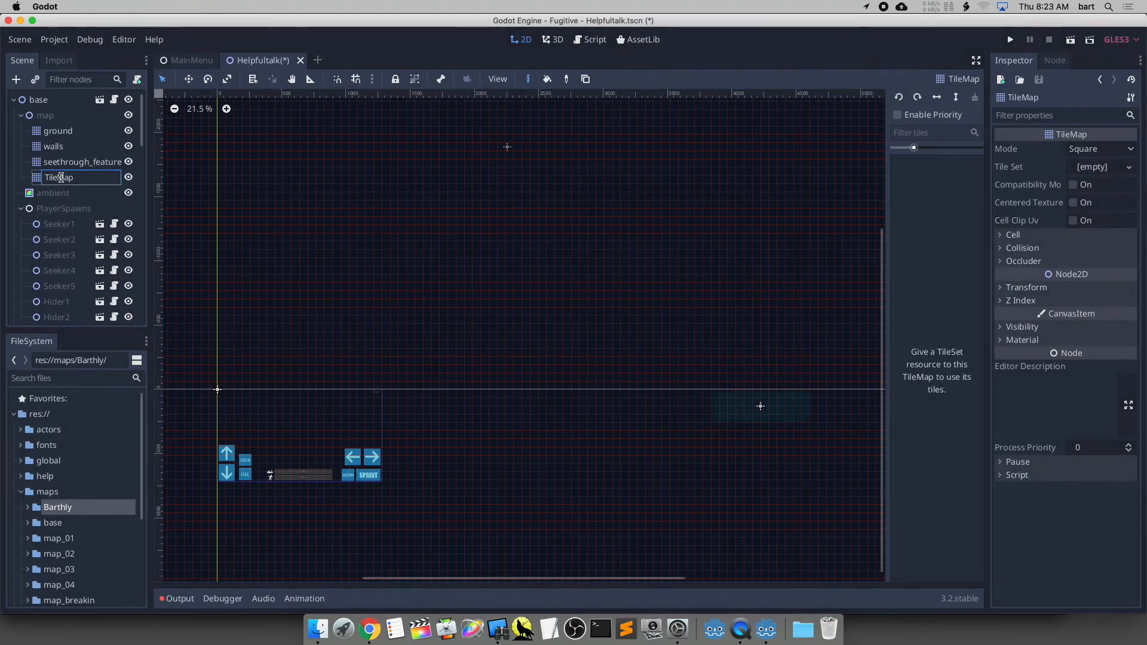
click(88, 213)
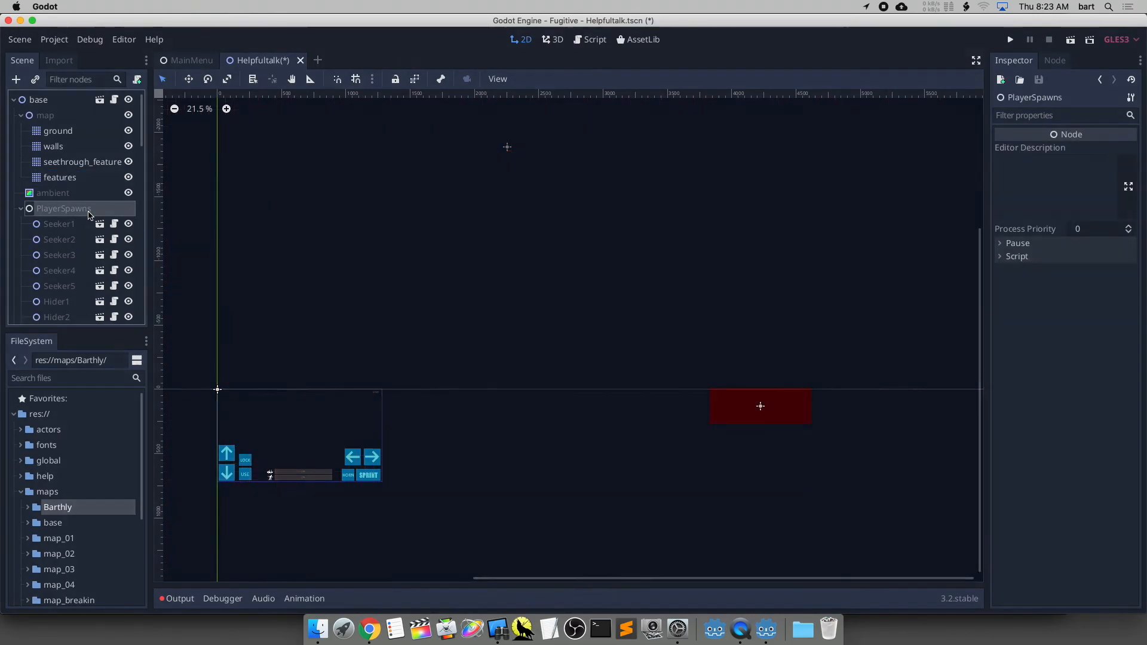
key(super+s)
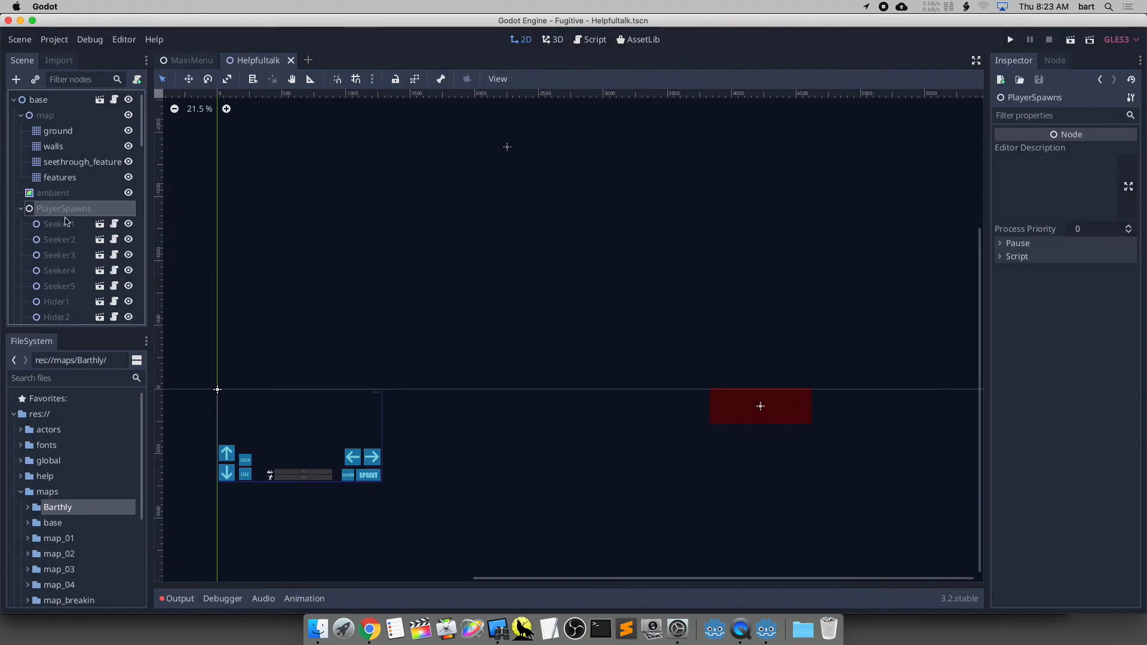
Select the features node, check README step 22 in Chrome for its tile set path, and return to Godot.
click(59, 178)
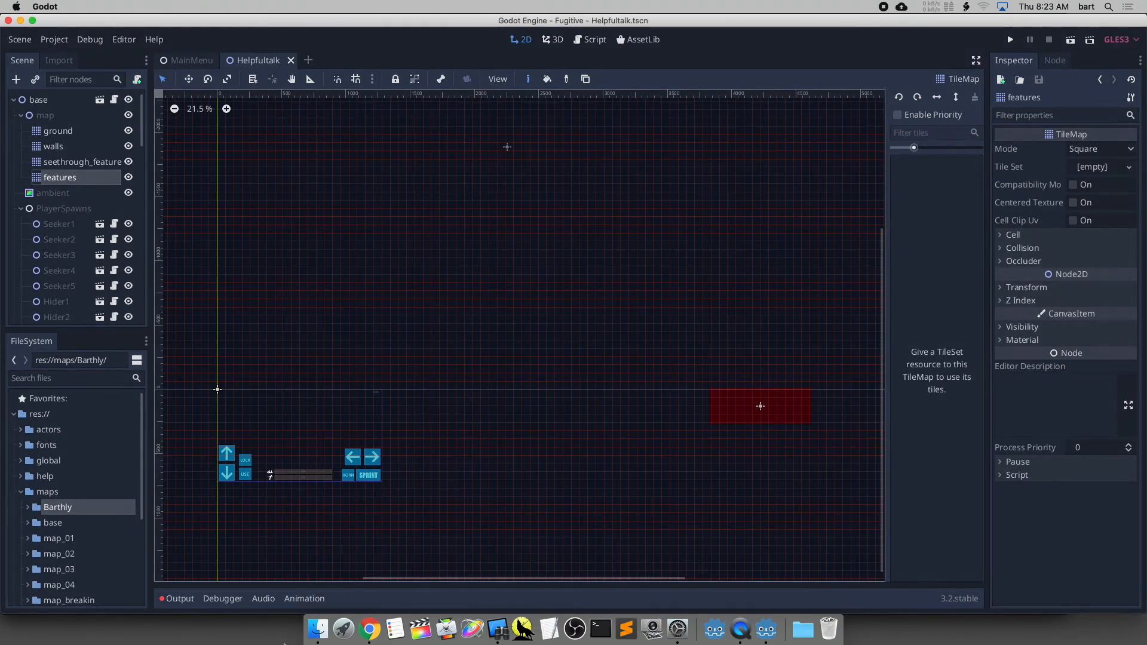
click(369, 629)
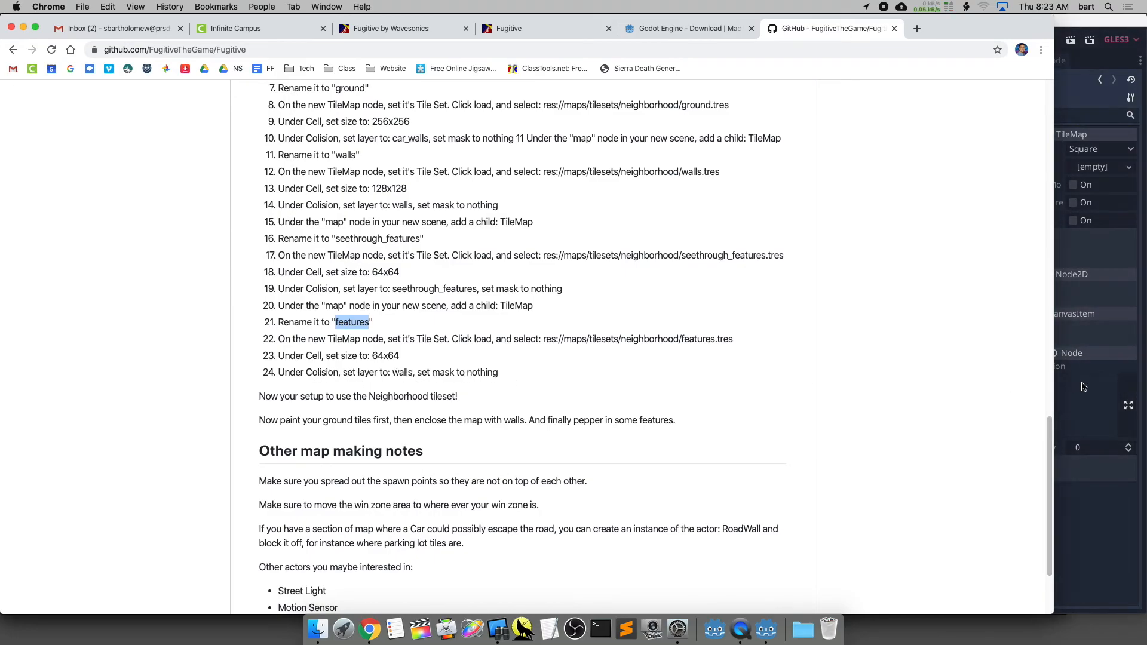
click(1091, 392)
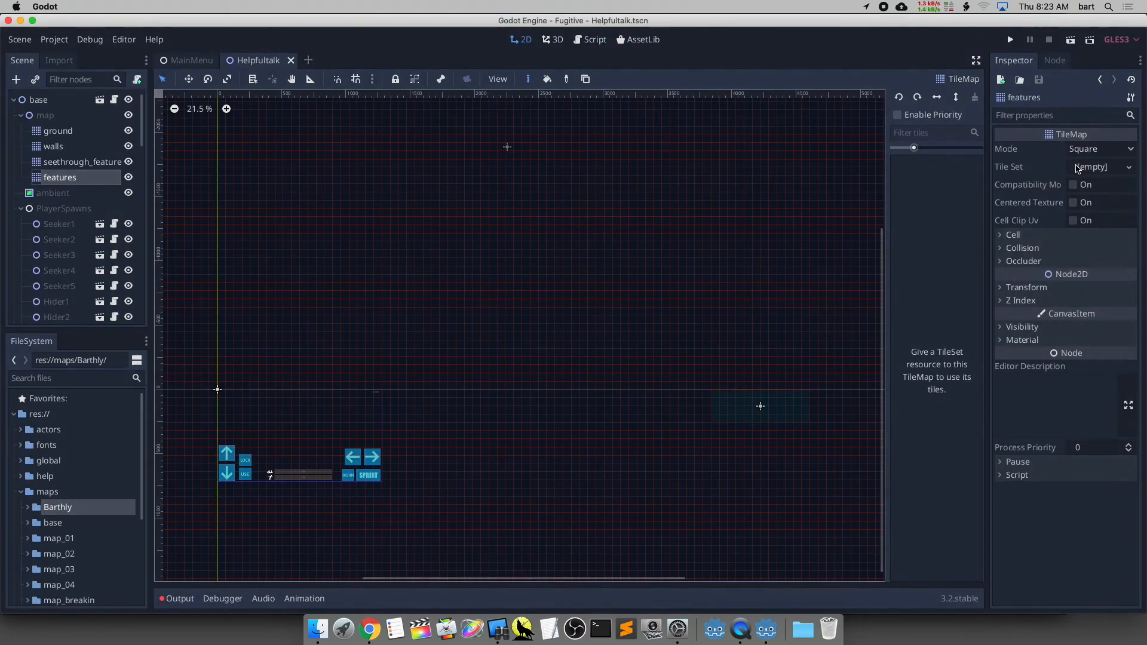
Load res://maps/tilesets/neighborhood/features.tres as the features node's Tile Set.
click(1103, 167)
click(1096, 210)
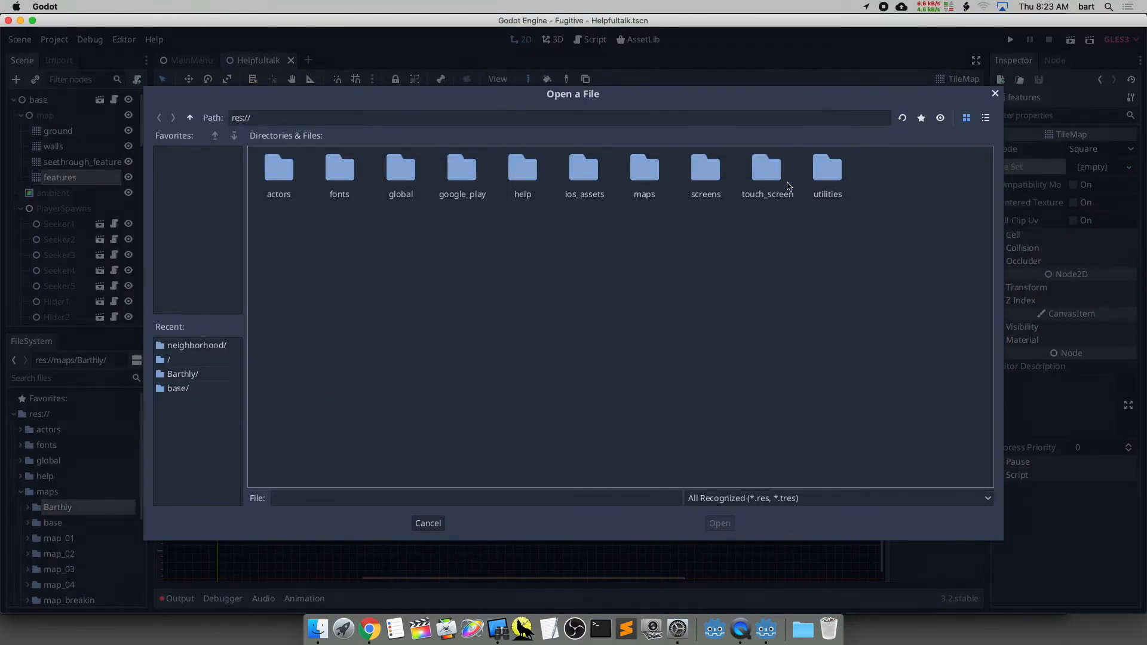
double_click(646, 177)
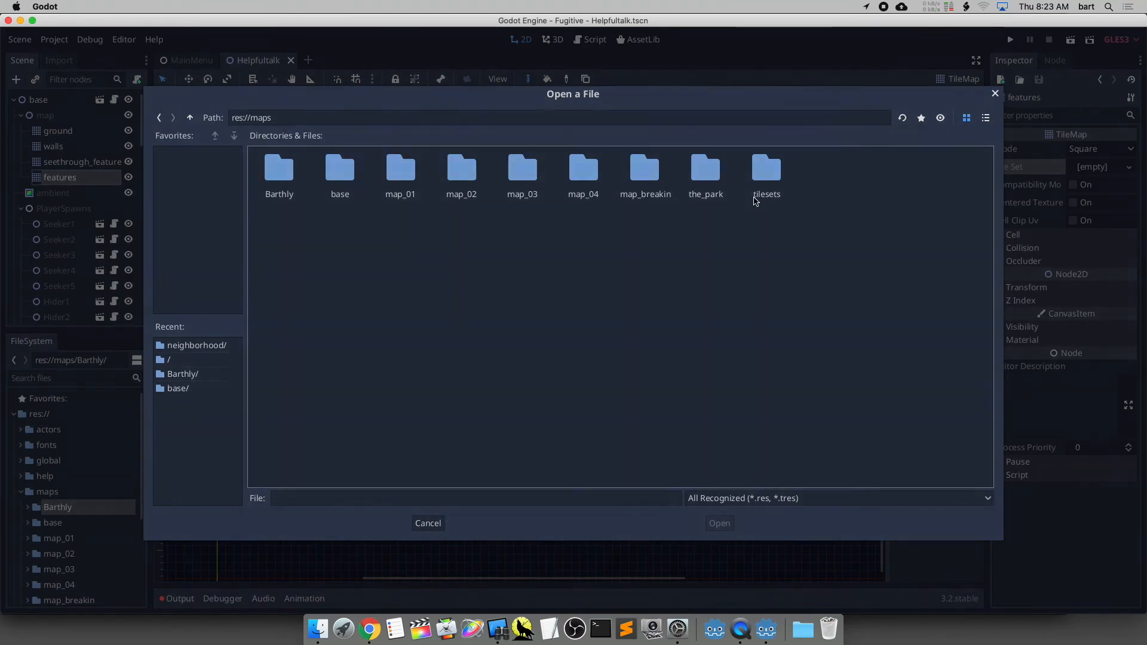
double_click(766, 173)
double_click(280, 169)
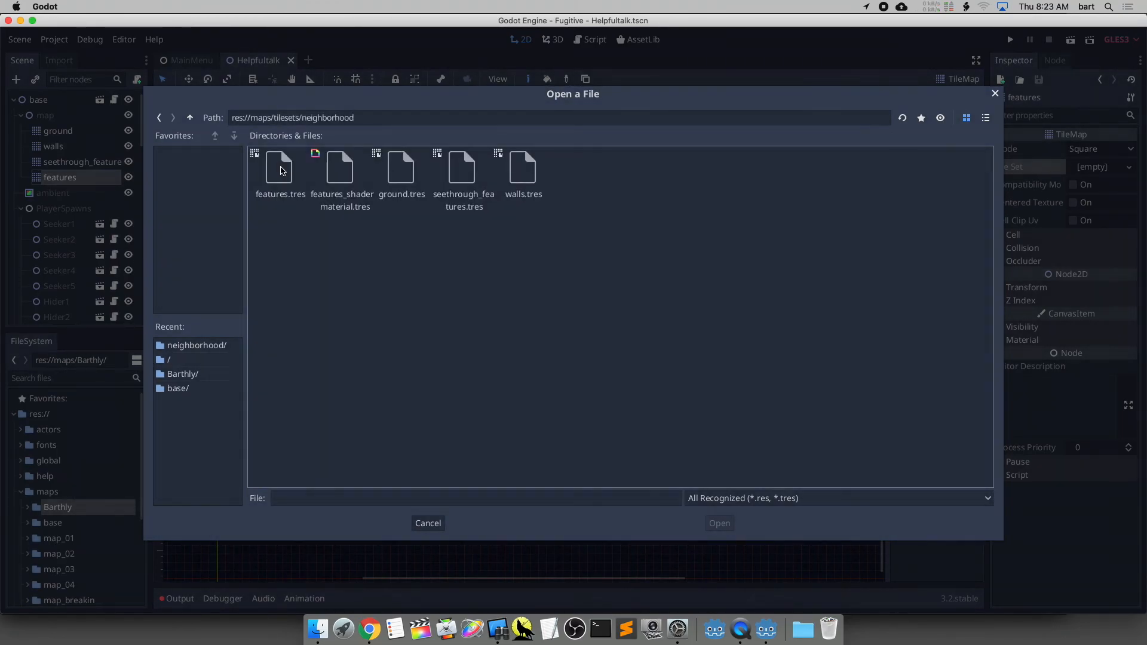
click(286, 172)
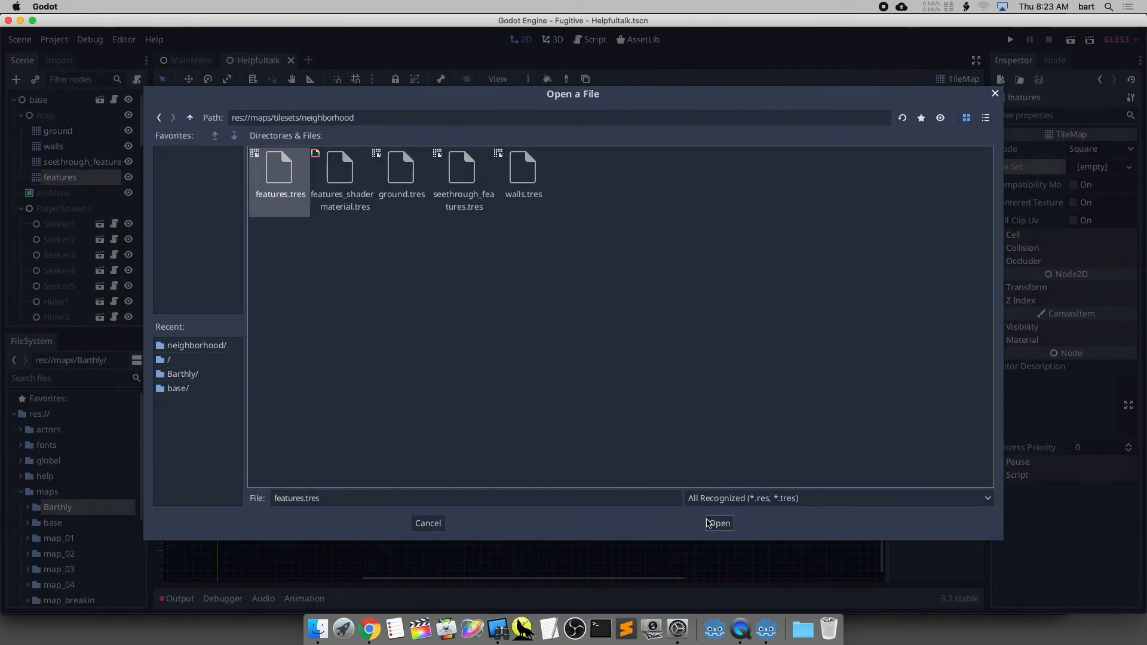
click(718, 523)
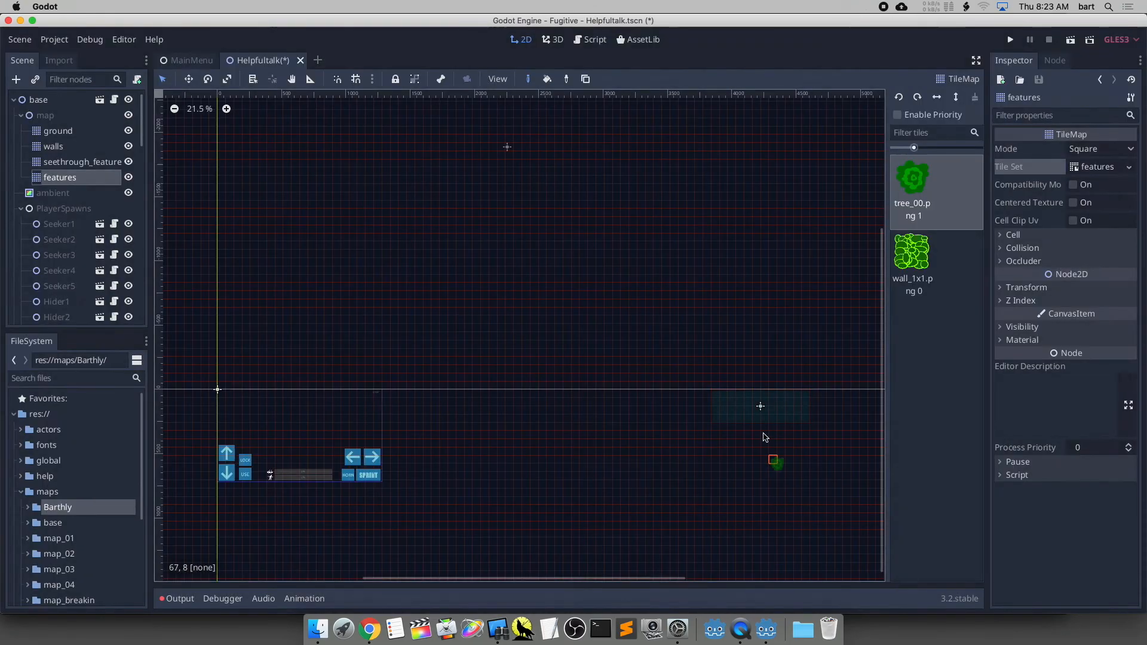
Review README steps 23 and 24 in Chrome for the features node's cell size and collision settings, and return to Godot.
click(370, 629)
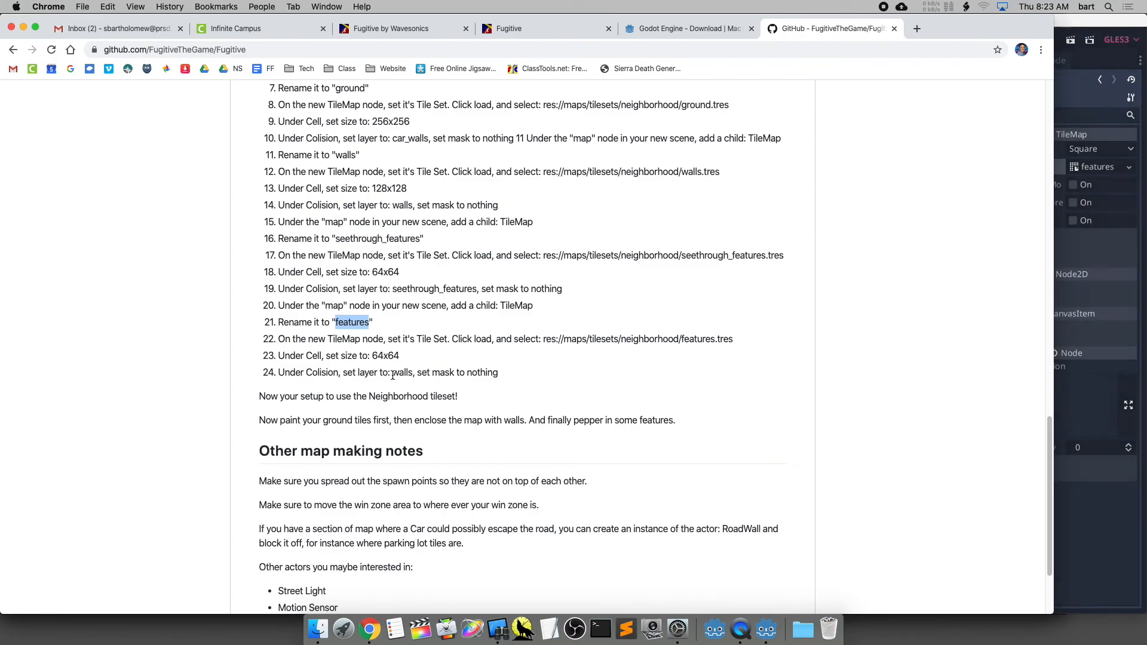
drag(392, 373, 410, 372)
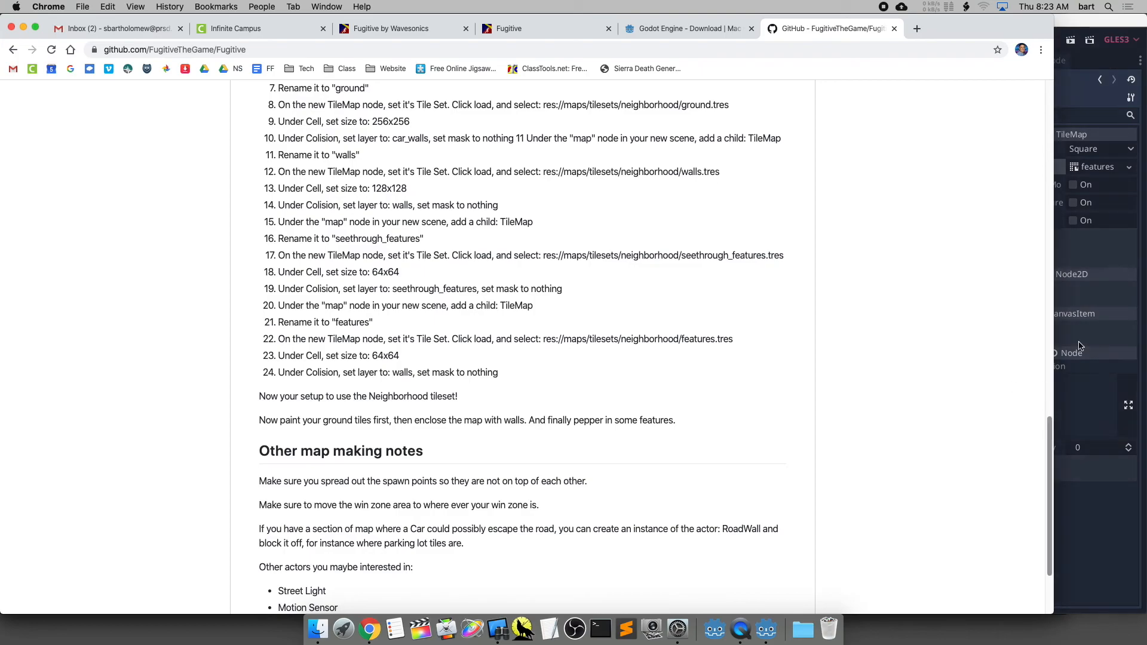
click(1054, 316)
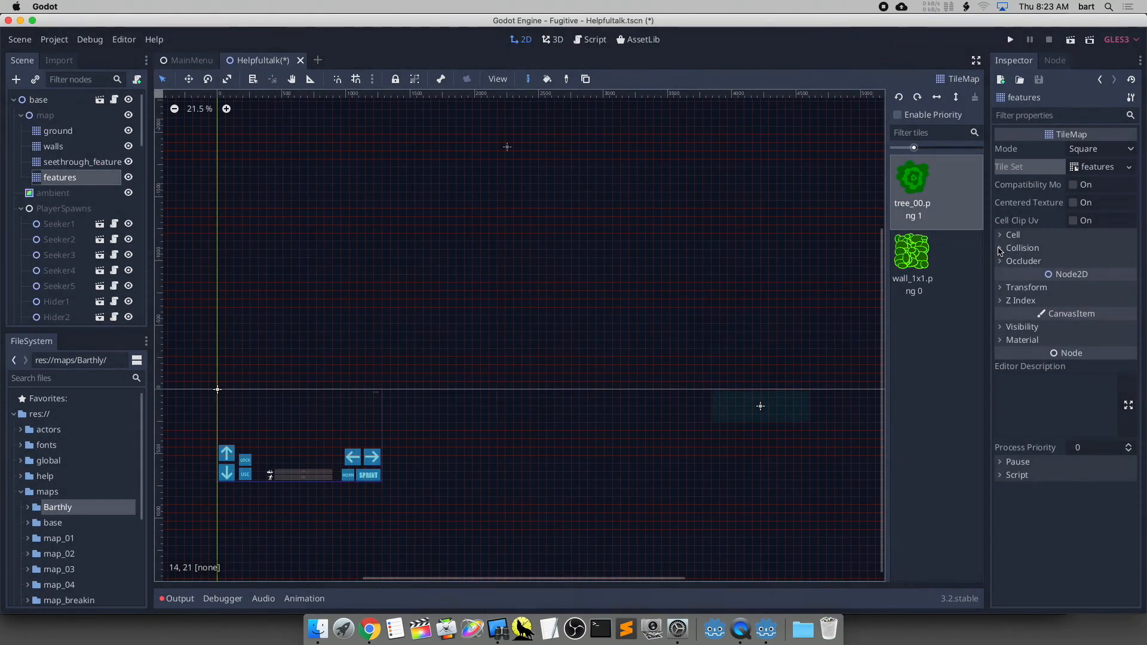
Check the features node's cell size and its collision layer and mask, and save the scene.
click(1001, 235)
click(1001, 235)
click(1002, 249)
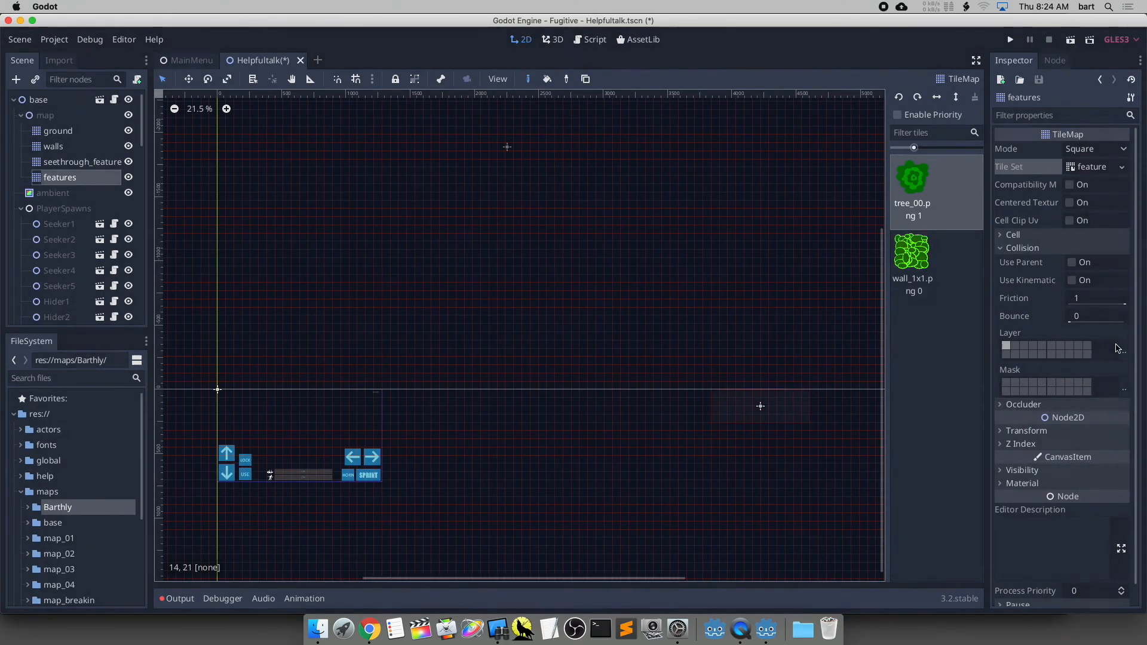
click(1123, 352)
click(1140, 342)
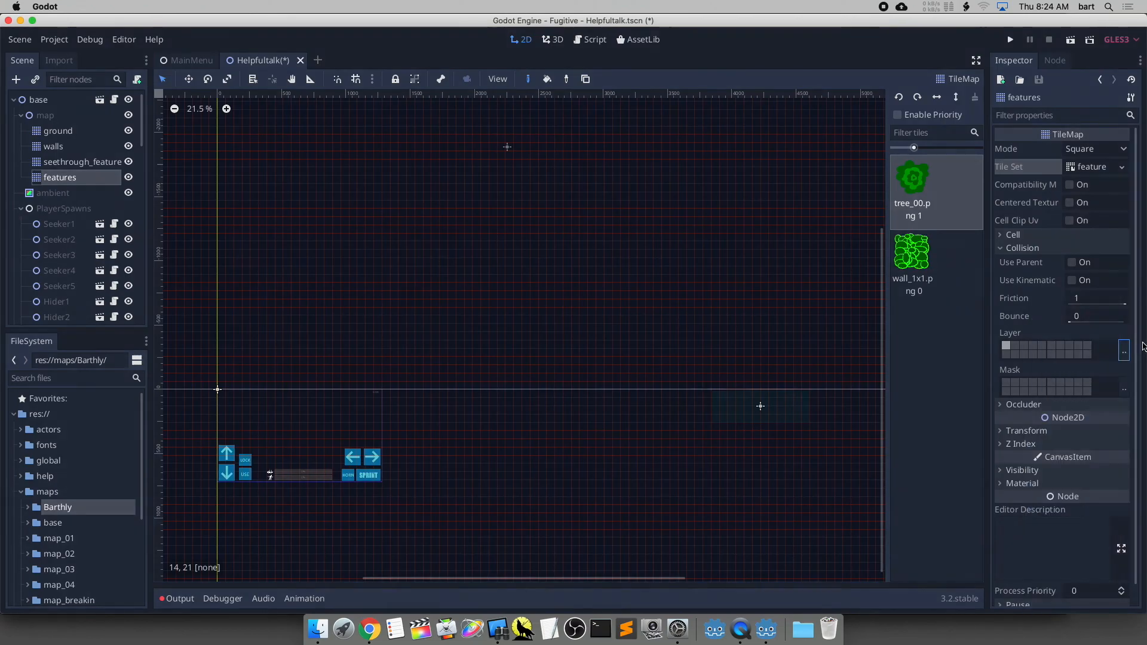
key(super+s)
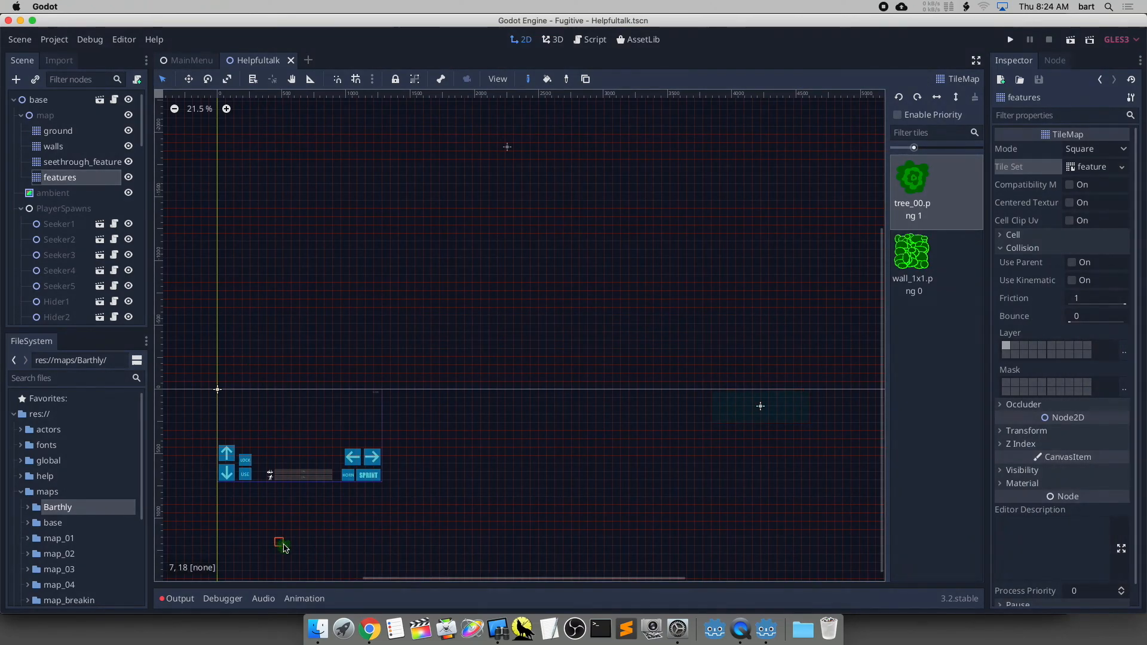
Review the README's tile-painting instructions and other map making notes in Chrome, and switch to QuickTime Player.
click(370, 630)
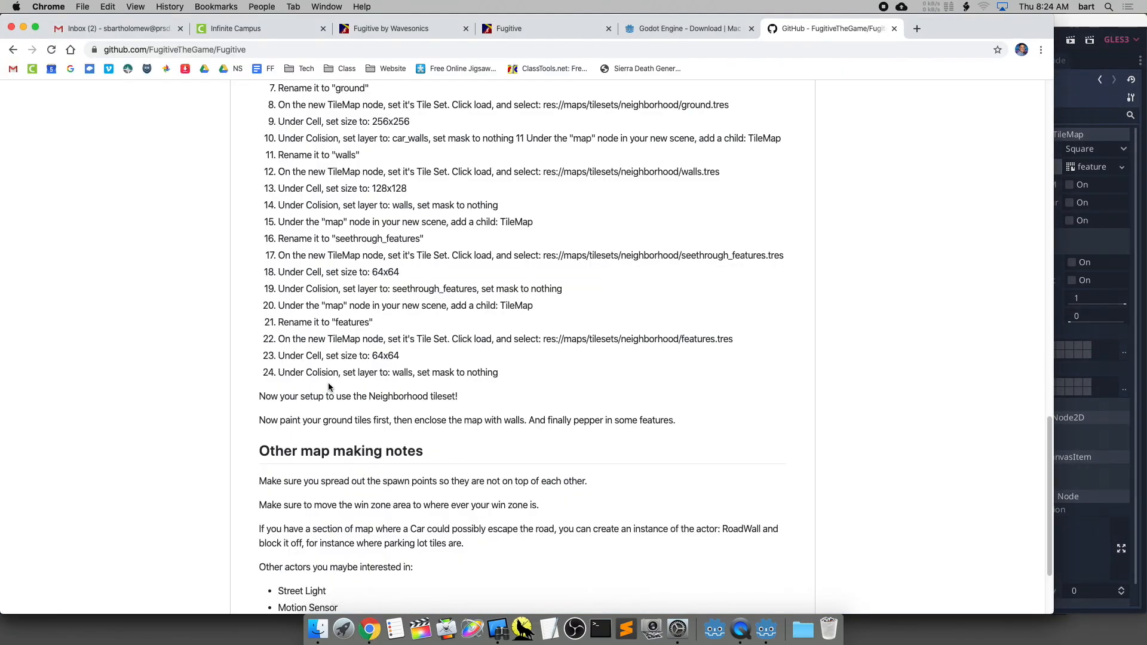
scroll(310, 401, down, 1)
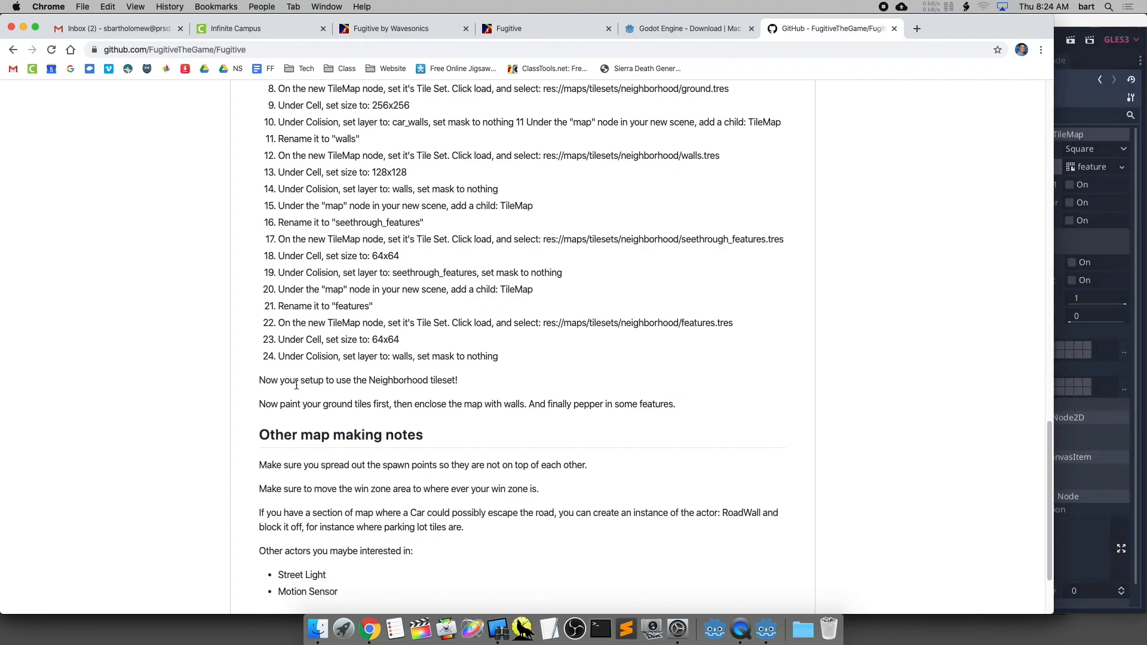
scroll(297, 385, down, 2)
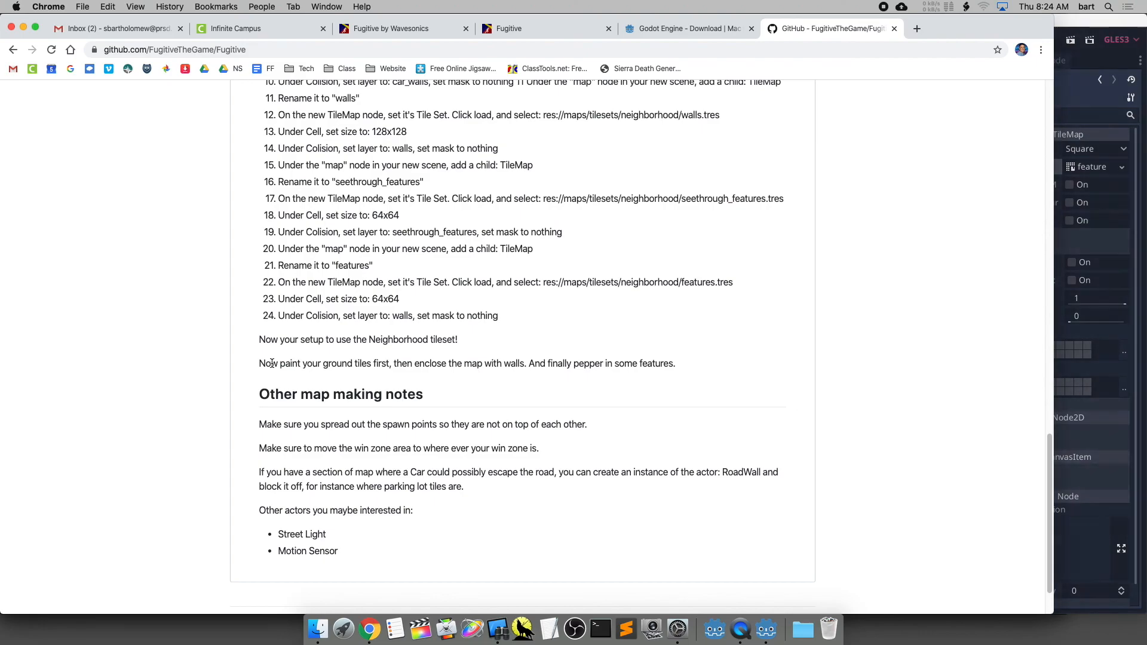
scroll(277, 334, up, 3)
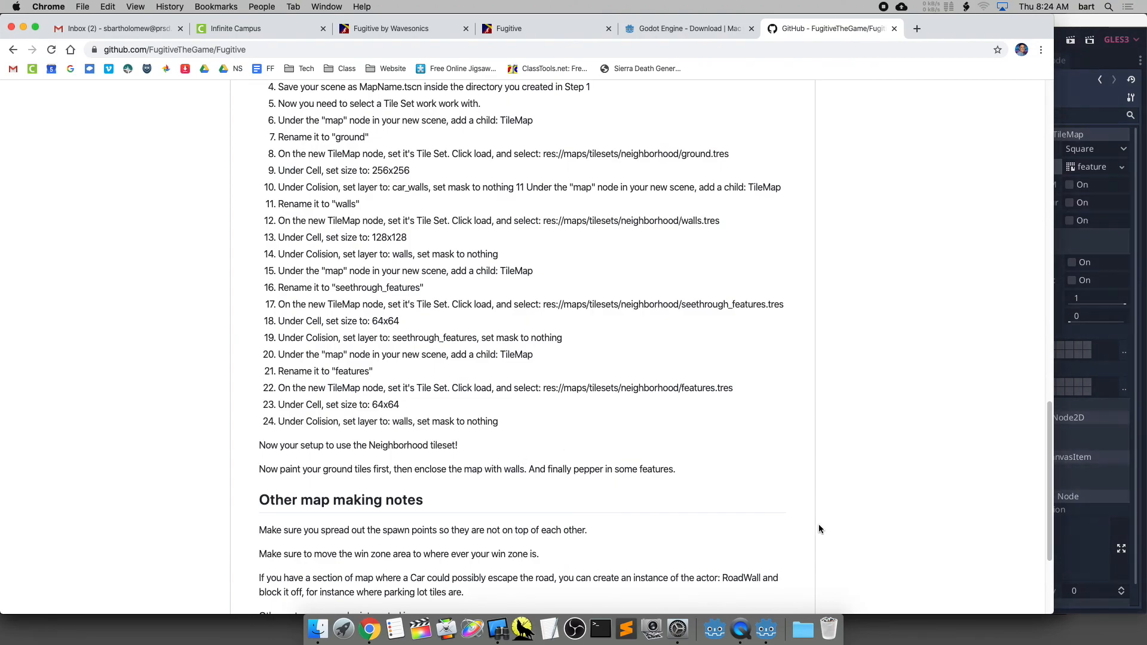
click(741, 630)
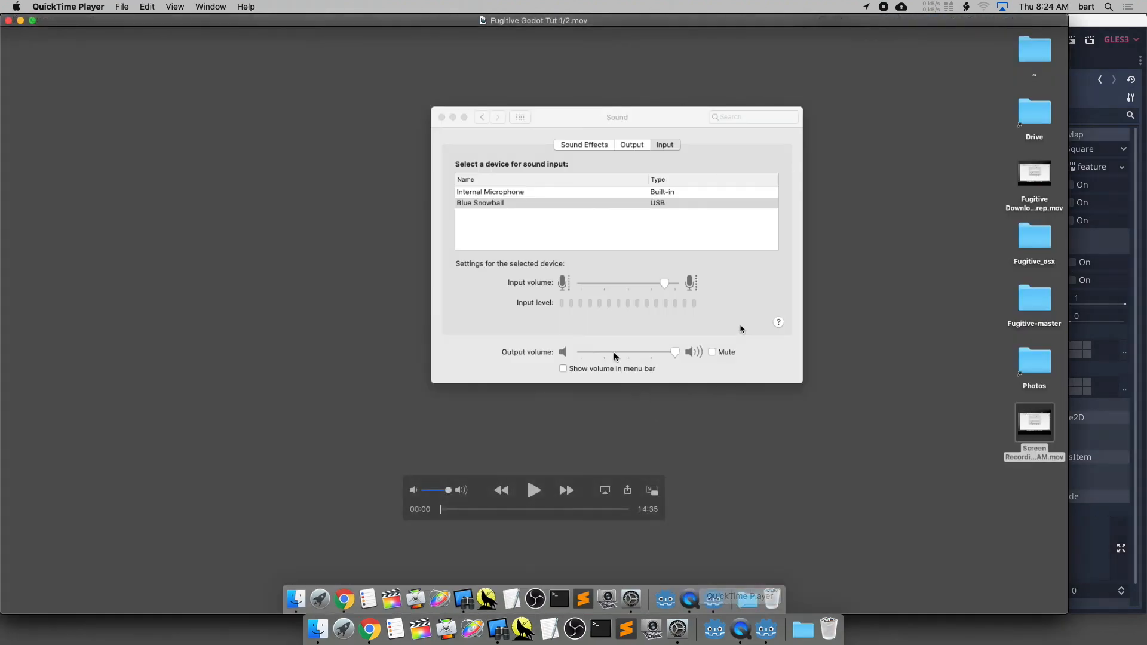